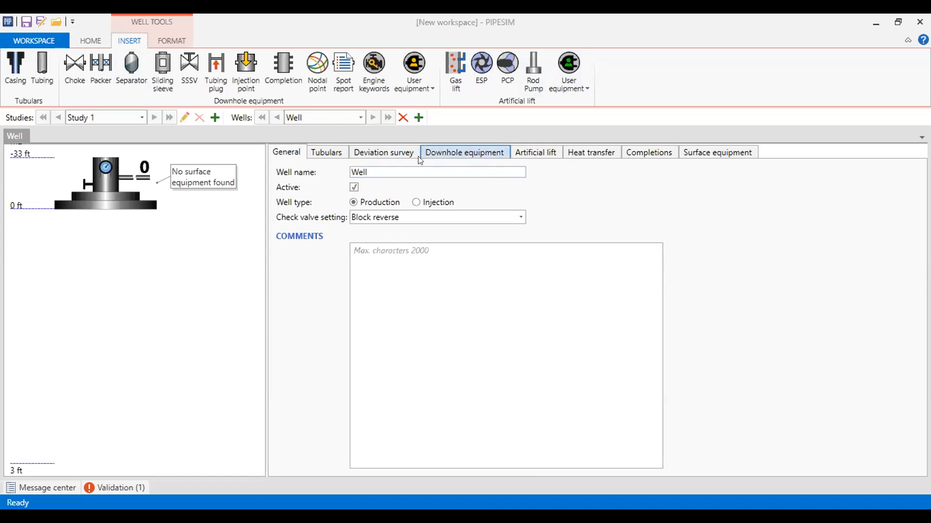
# Step: In the simulation settings, choose Hagedorn & Brown as the vertical multiphase flow correlation, keeping Baker Jardine as its source
pyautogui.click(90, 41)
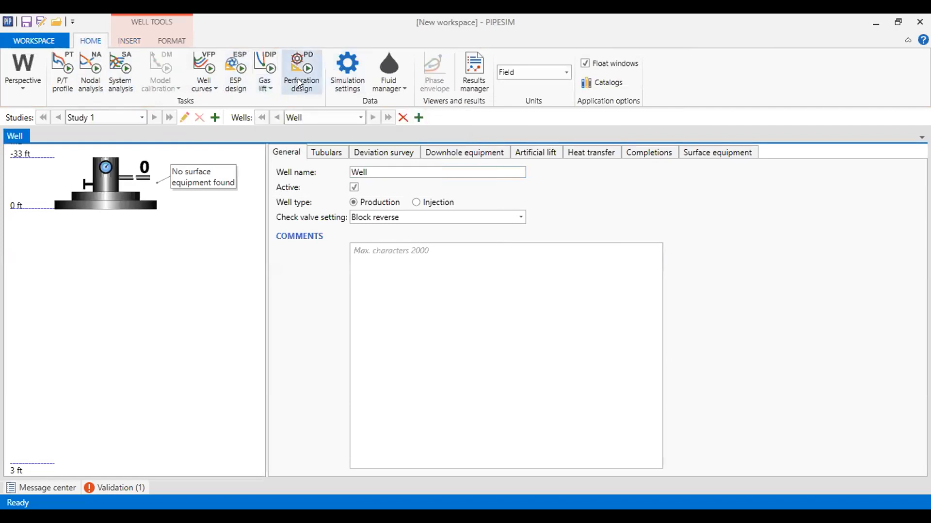
pyautogui.click(346, 92)
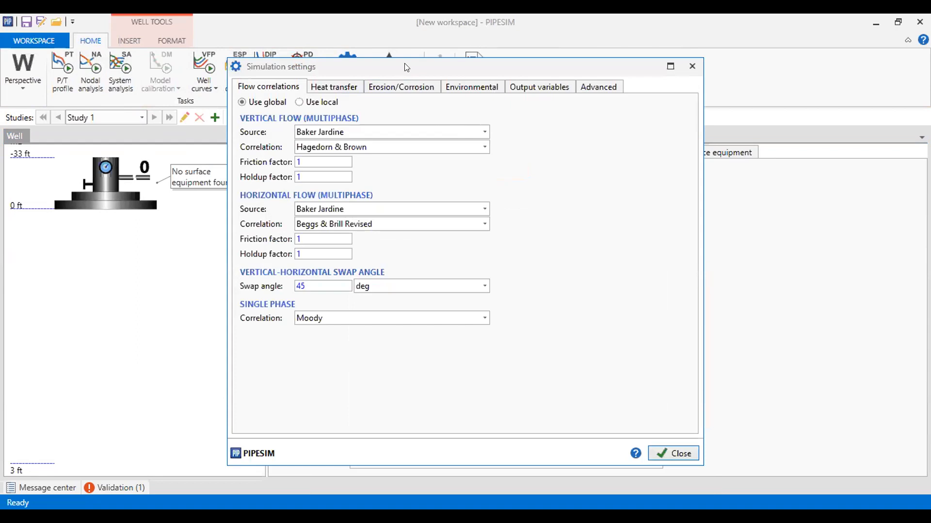
pyautogui.moveTo(406, 67); pyautogui.dragTo(469, 68)
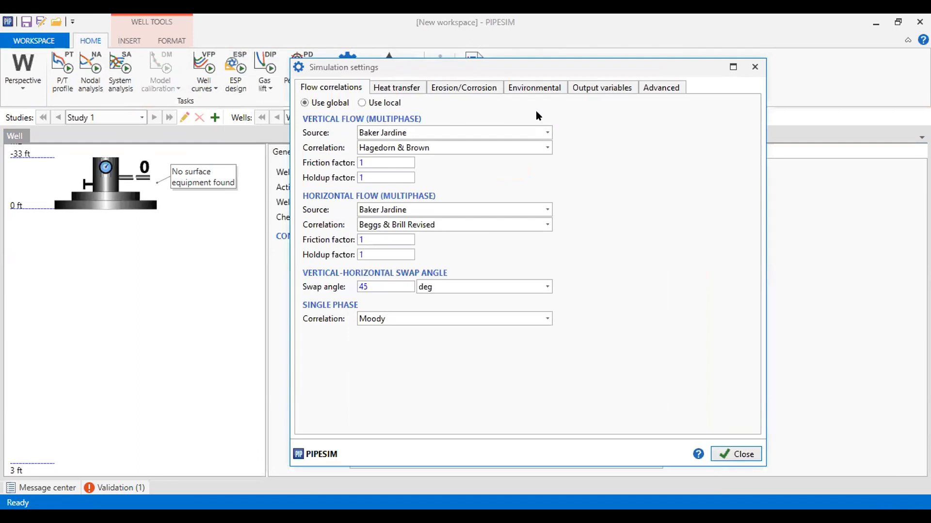
pyautogui.click(547, 131)
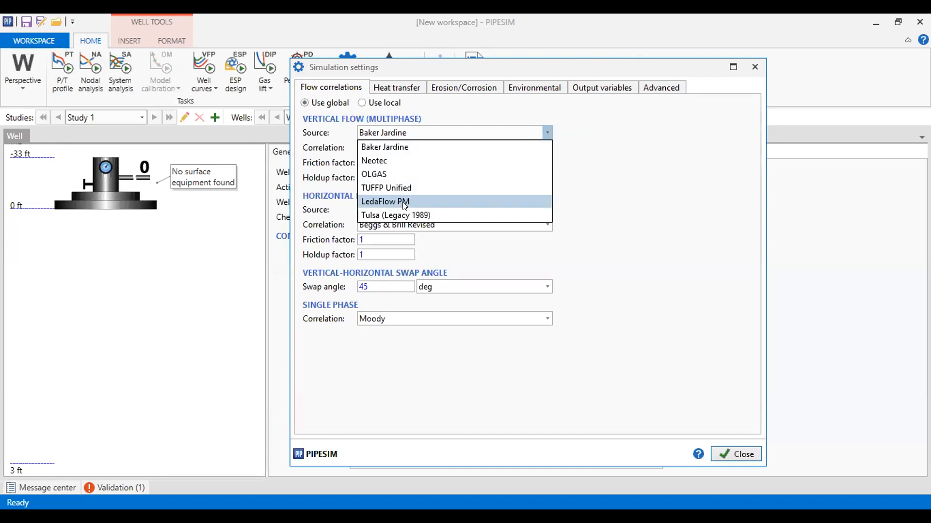
pyautogui.click(629, 196)
pyautogui.click(541, 148)
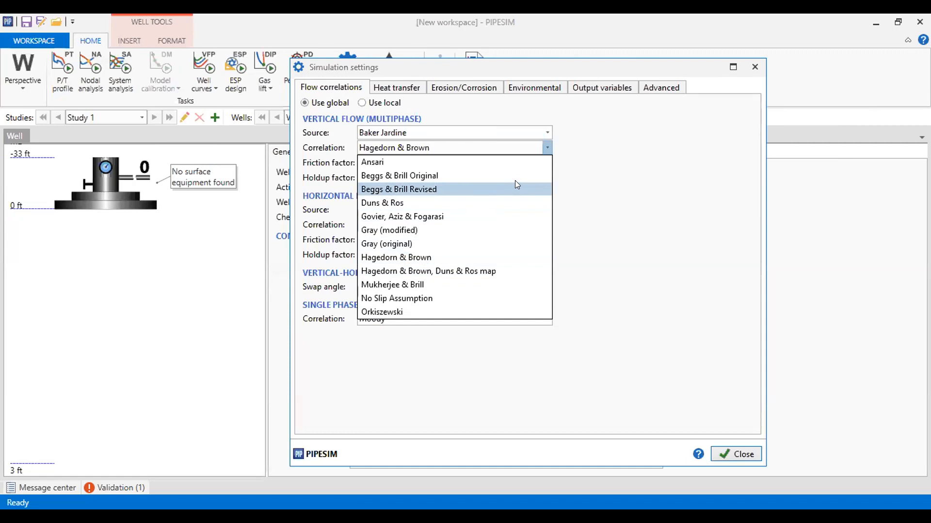
pyautogui.click(449, 257)
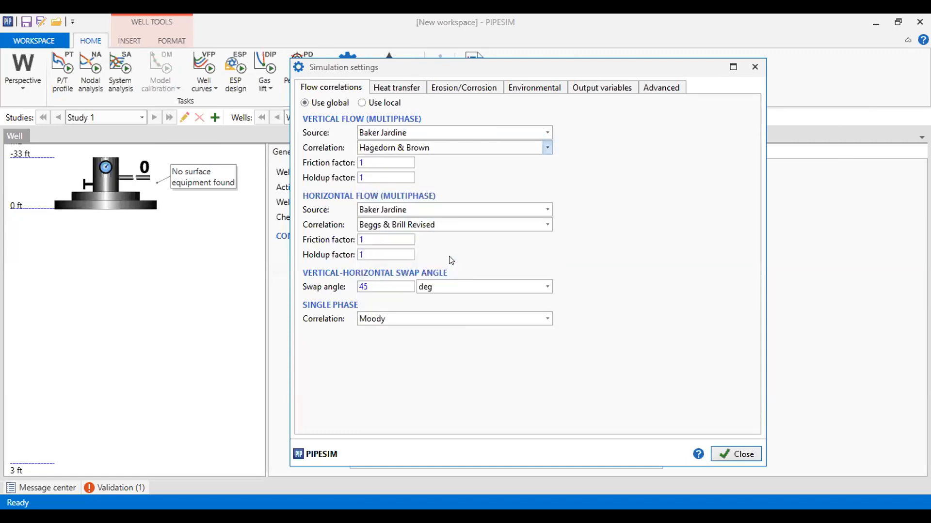
# Step: Review the heat transfer and erosion/corrosion settings and the vertical flow correlation choices, keeping Hagedorn & Brown, and close the simulation settings
pyautogui.click(411, 90)
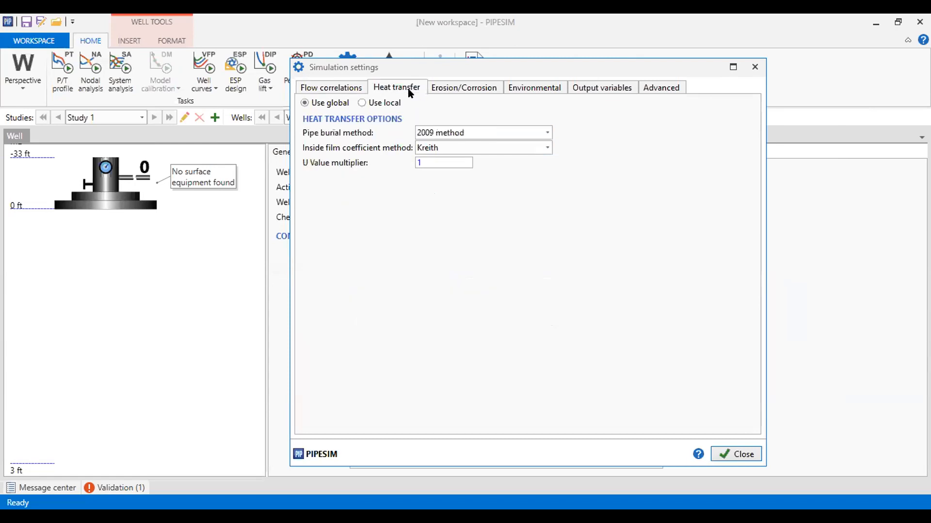
pyautogui.click(503, 88)
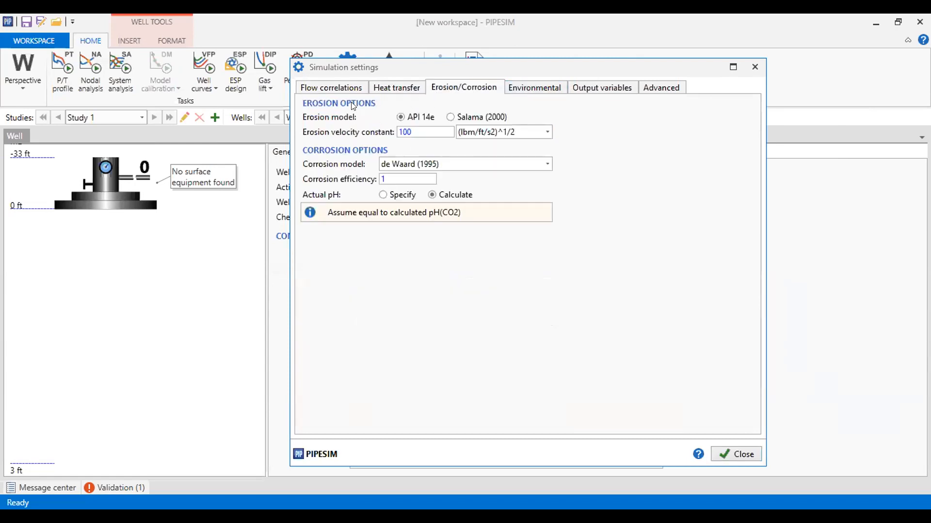
pyautogui.click(377, 91)
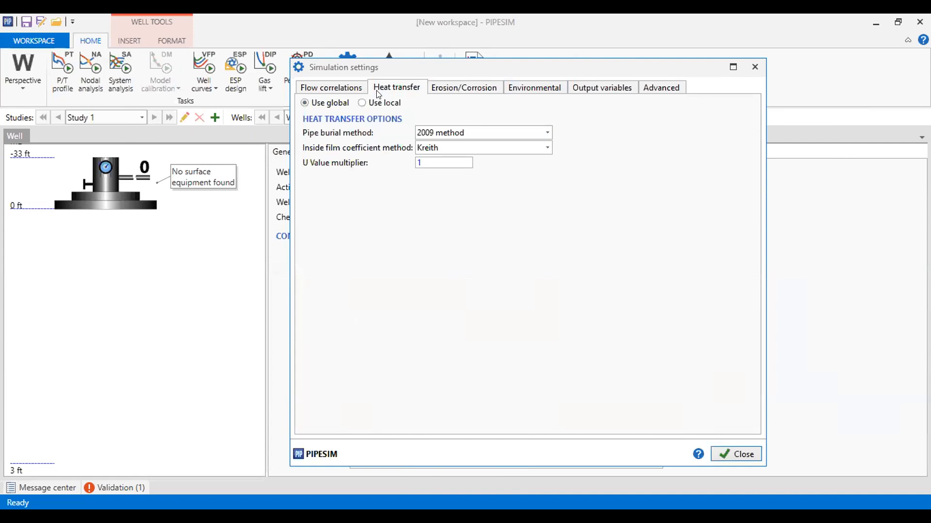
pyautogui.click(334, 87)
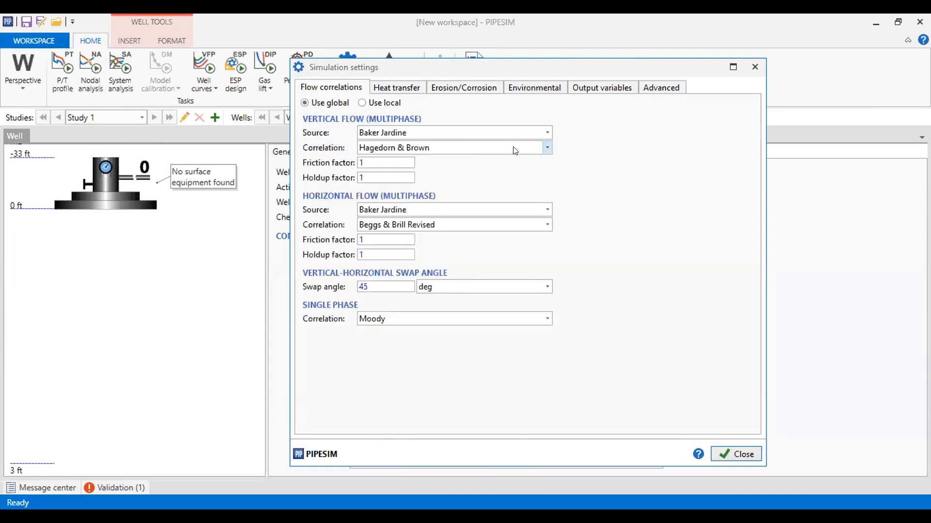
pyautogui.click(541, 151)
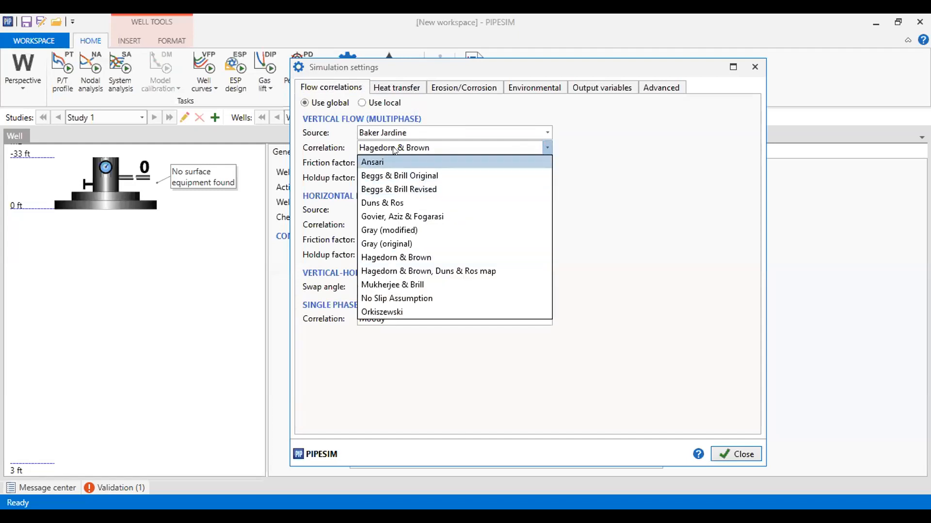
pyautogui.click(390, 257)
pyautogui.click(749, 68)
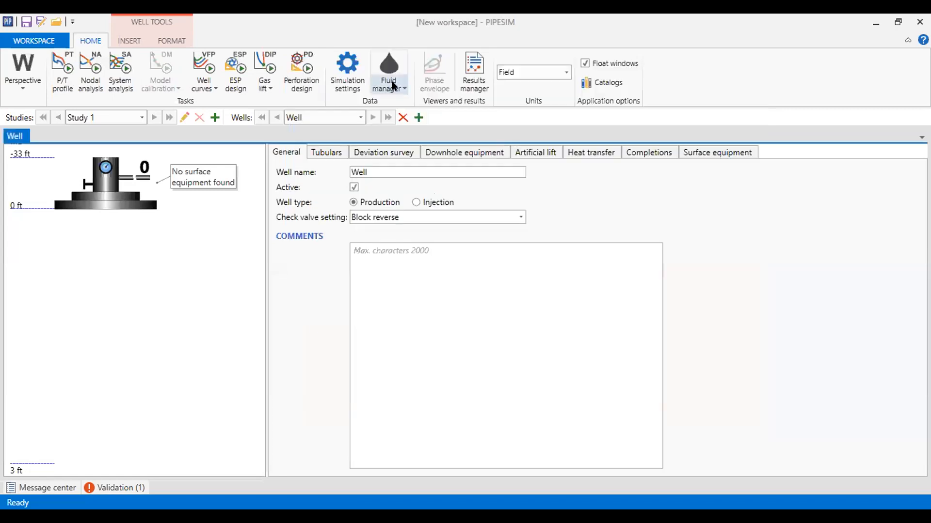
pyautogui.click(396, 85)
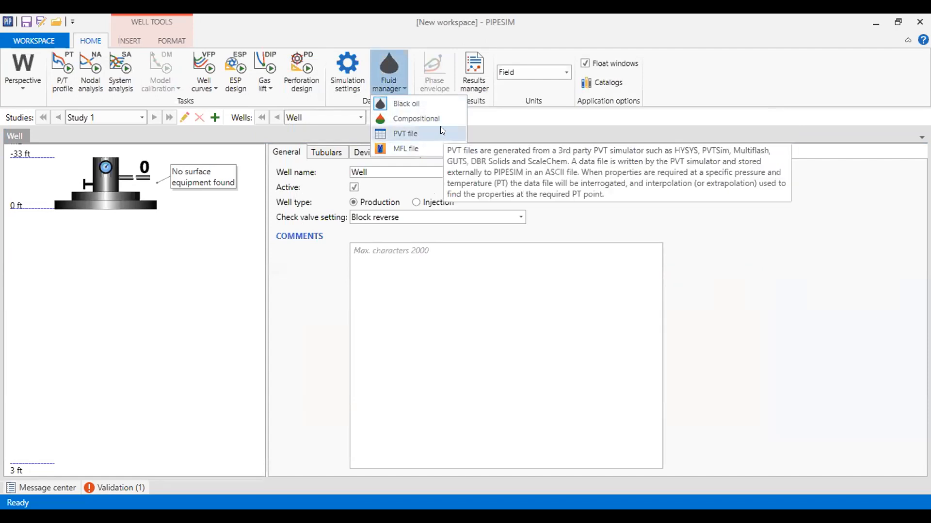
pyautogui.click(714, 86)
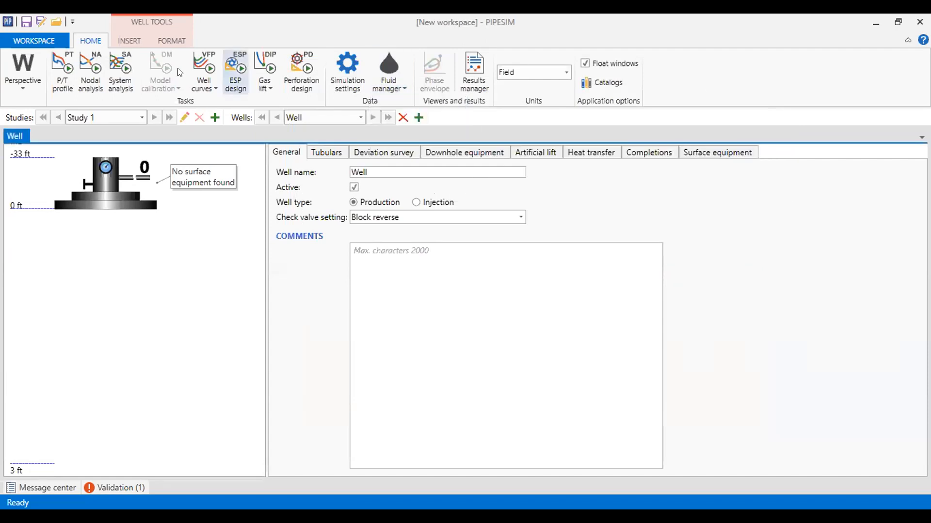
pyautogui.click(134, 40)
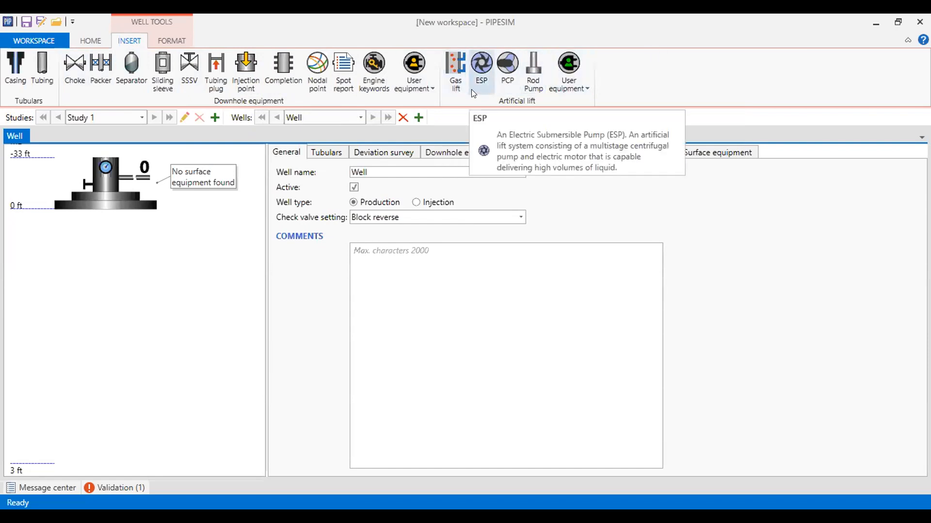
pyautogui.click(187, 41)
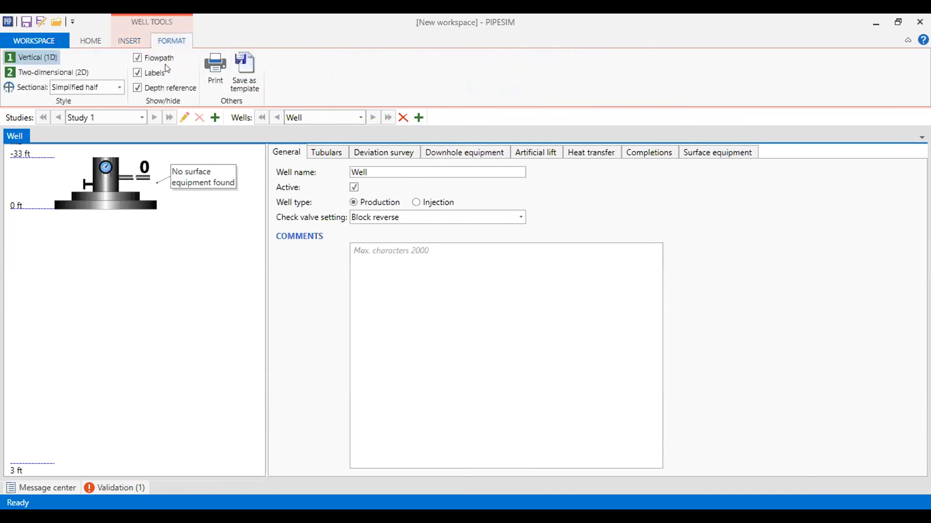
pyautogui.click(98, 41)
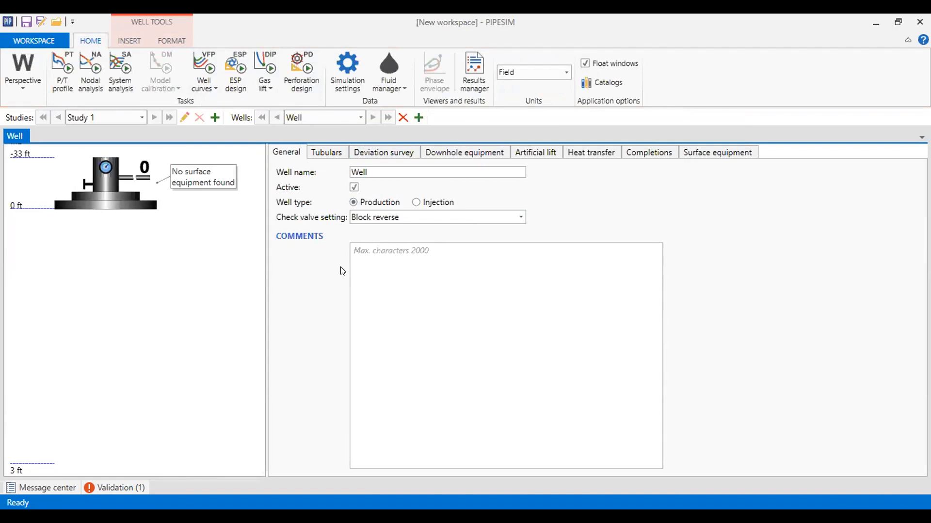
# Step: Name the well Oil and keep Block reverse as its check valve setting
pyautogui.doubleClick(364, 167)
pyautogui.write('Oil')
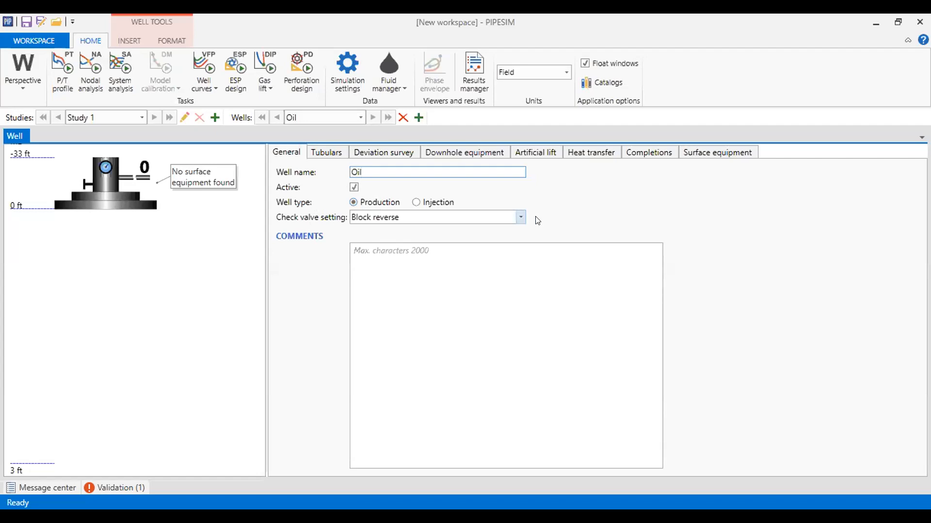
pyautogui.click(520, 218)
pyautogui.click(416, 262)
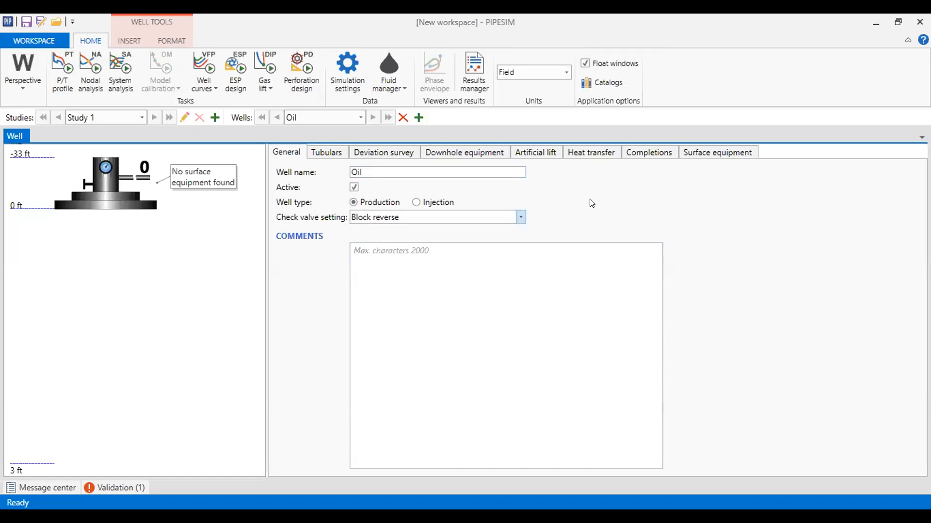
# Step: Add the comment "Oil well natural flow" to the well and view its validation issues
pyautogui.click(514, 286)
pyautogui.write('Oil wel')
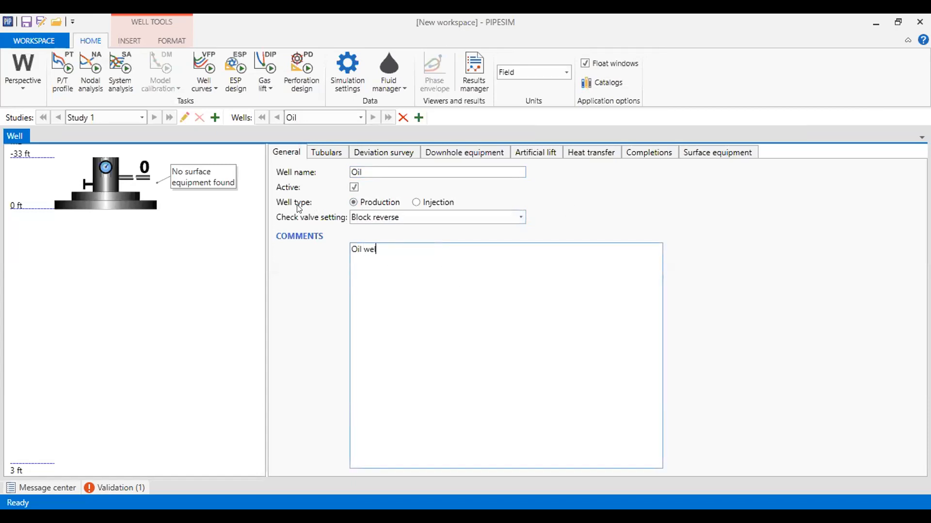
pyautogui.write('l natural flow')
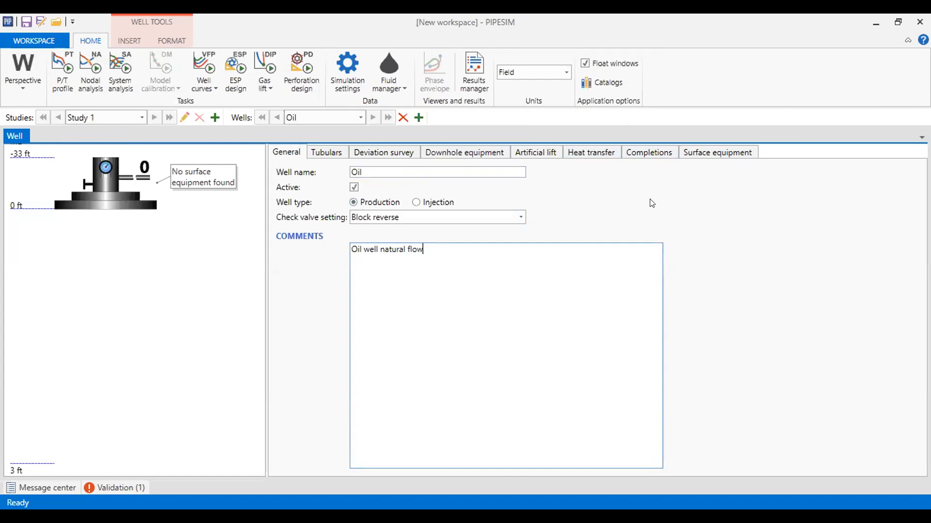
pyautogui.click(105, 489)
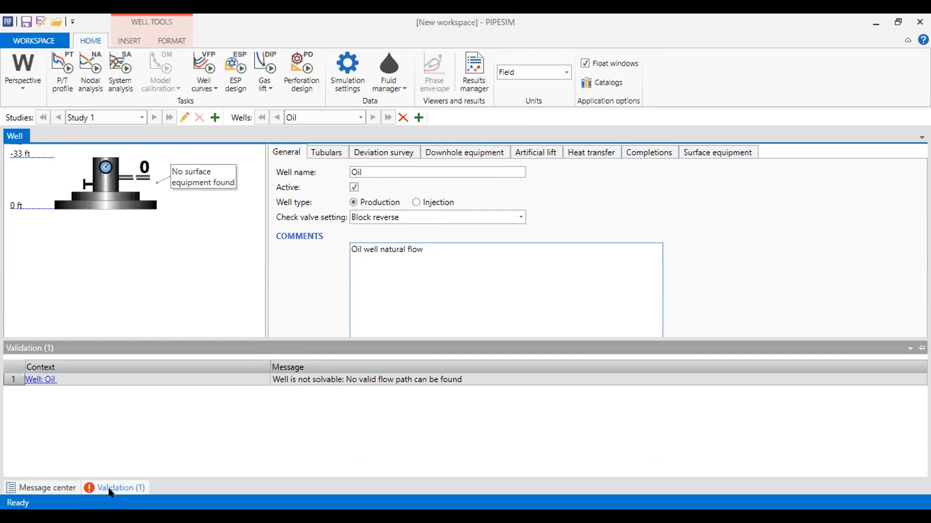
# Step: Insert a casing string and a tubing string into the well schematic, with the tubulars data in view
pyautogui.click(325, 151)
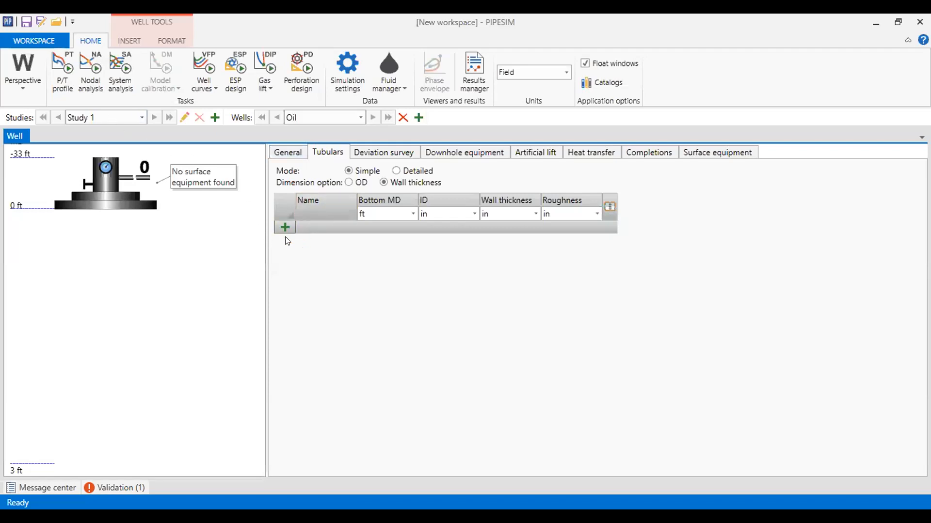
pyautogui.click(124, 41)
pyautogui.moveTo(16, 65); pyautogui.dragTo(157, 210)
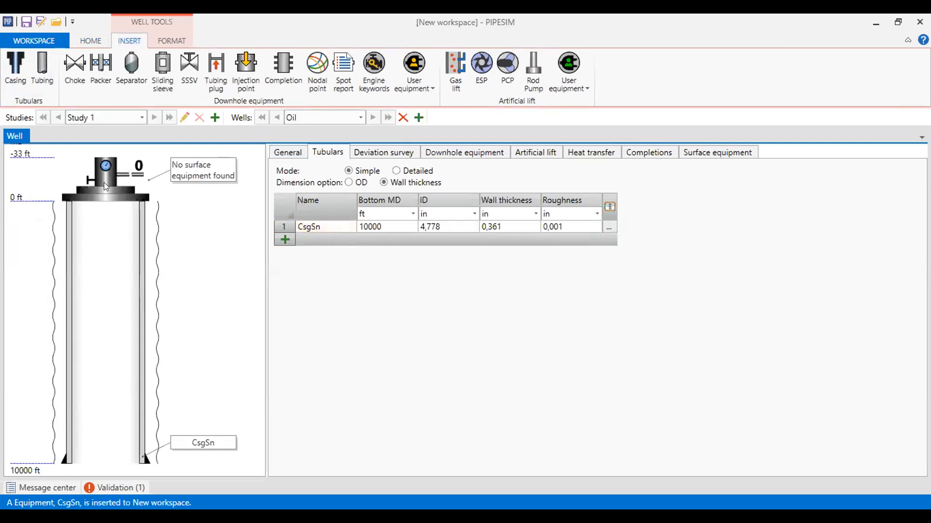
pyautogui.click(41, 65)
pyautogui.click(119, 206)
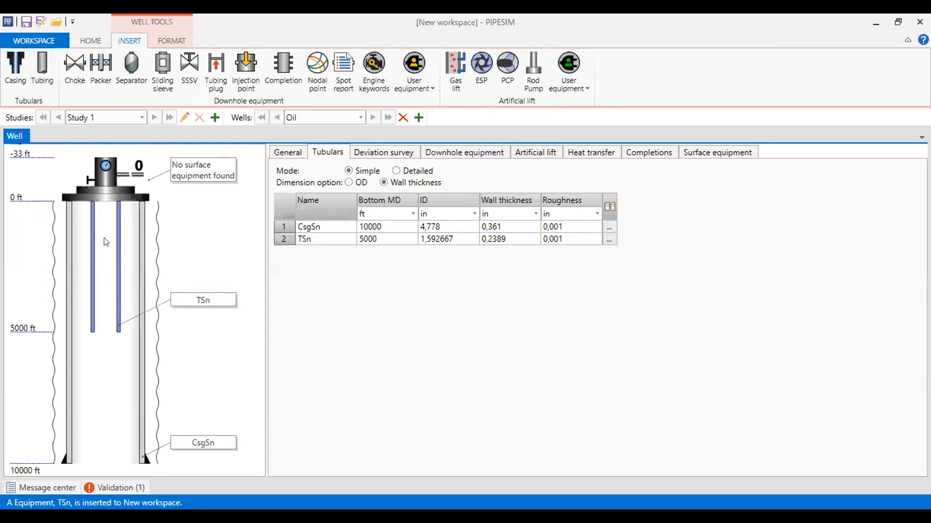
# Step: Rename the two tubular sections as Casing and Tubing
pyautogui.click(331, 226)
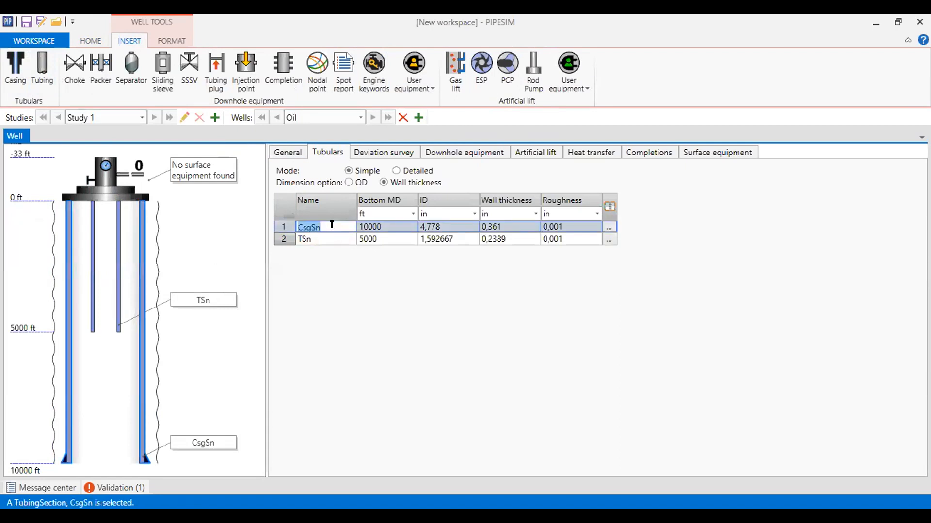
pyautogui.write('Casing')
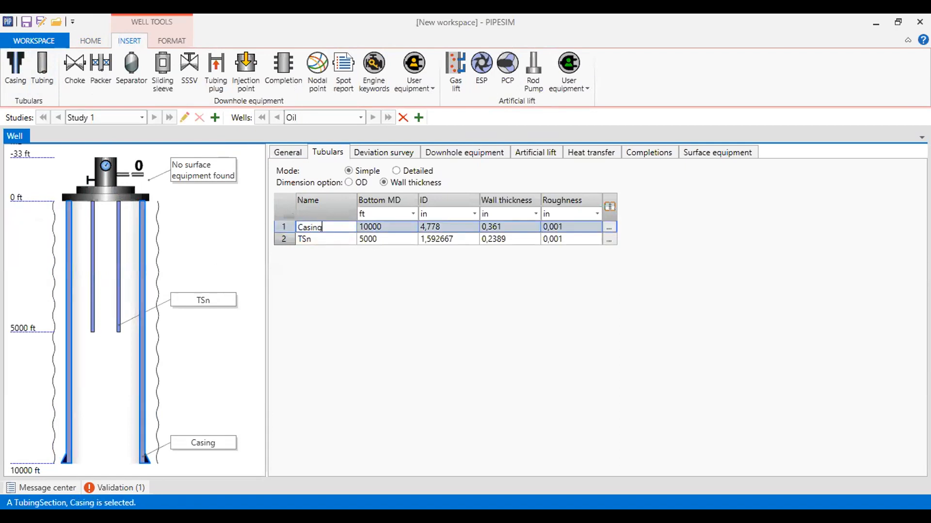
pyautogui.click(336, 239)
pyautogui.write('Tubing')
pyautogui.press('Return')
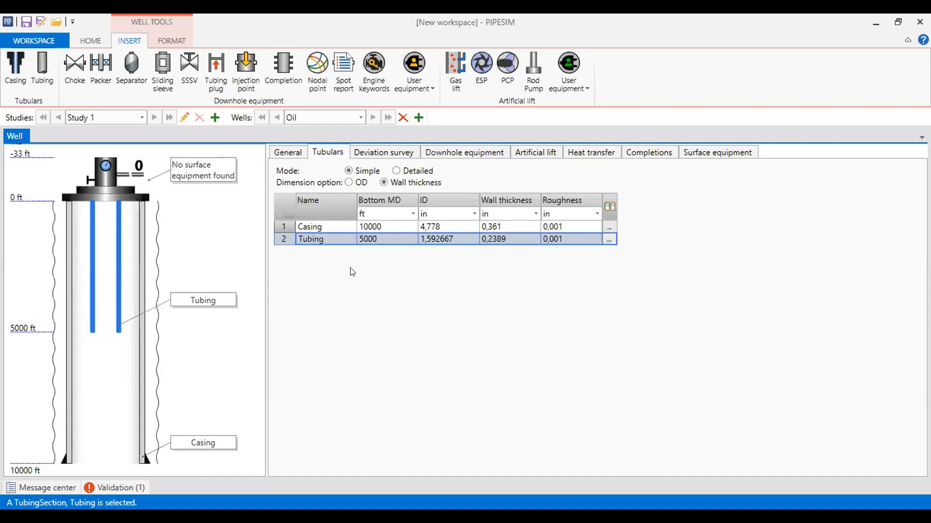
pyautogui.click(611, 224)
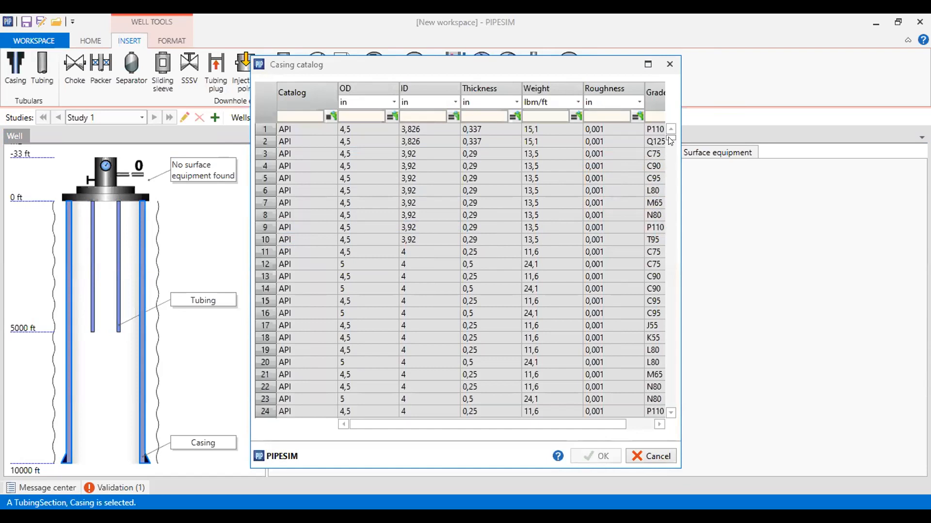
pyautogui.moveTo(667, 139)
pyautogui.mouseDown()
pyautogui.moveTo(659, 398)
pyautogui.moveTo(670, 153)
pyautogui.mouseUp()
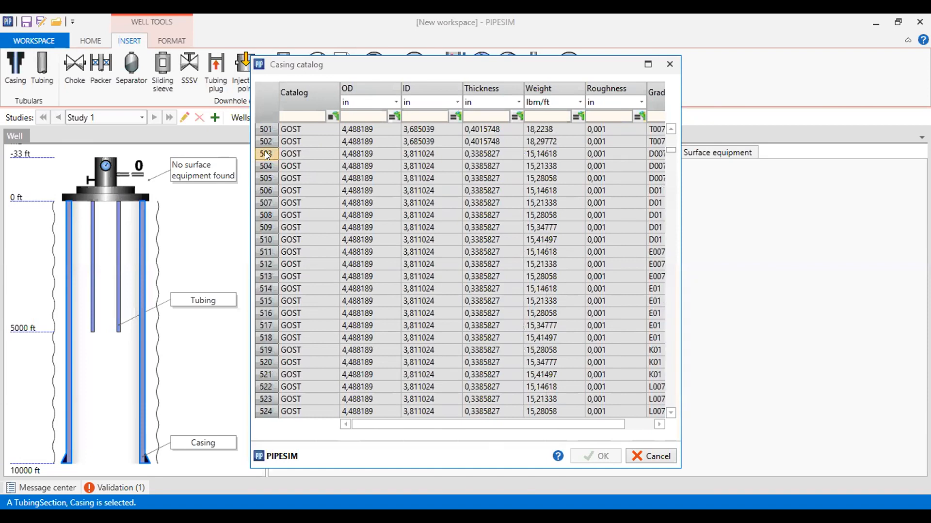
pyautogui.click(267, 155)
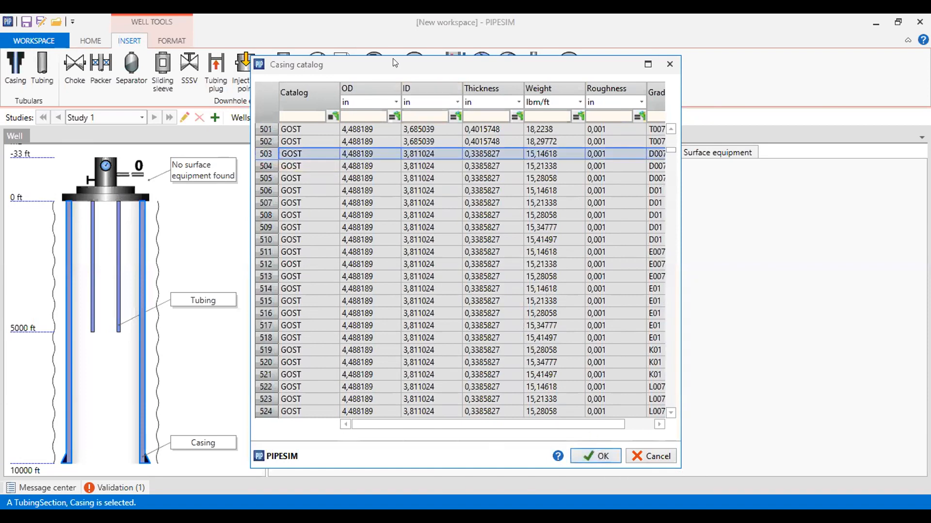
pyautogui.moveTo(406, 63); pyautogui.dragTo(666, 65)
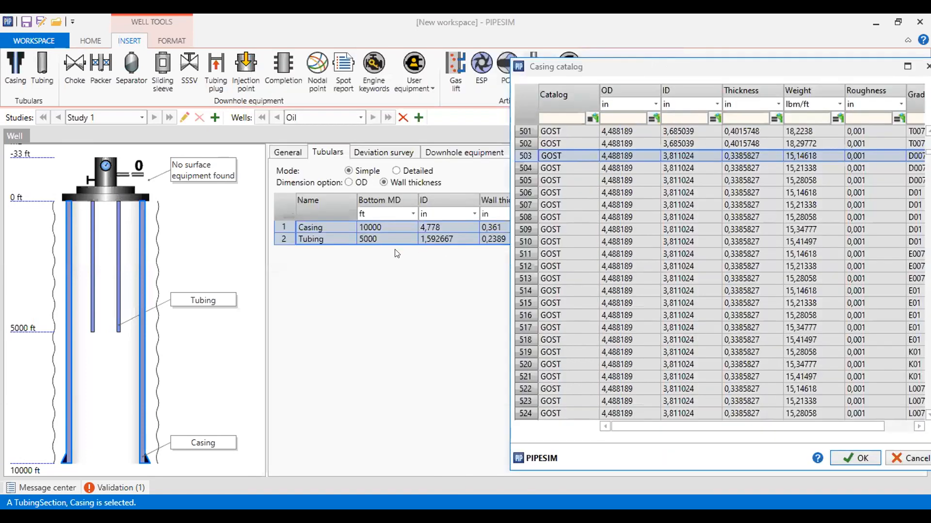
pyautogui.moveTo(791, 64); pyautogui.dragTo(577, 83)
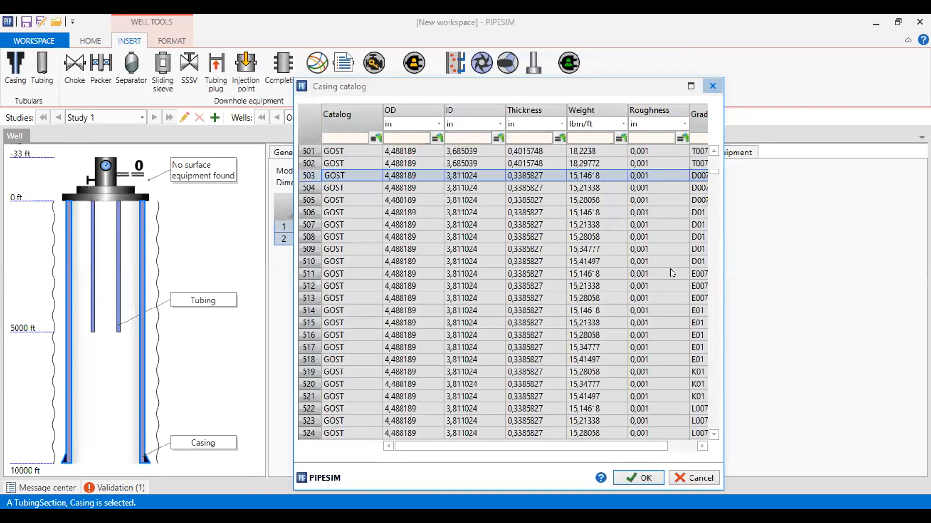
pyautogui.click(694, 478)
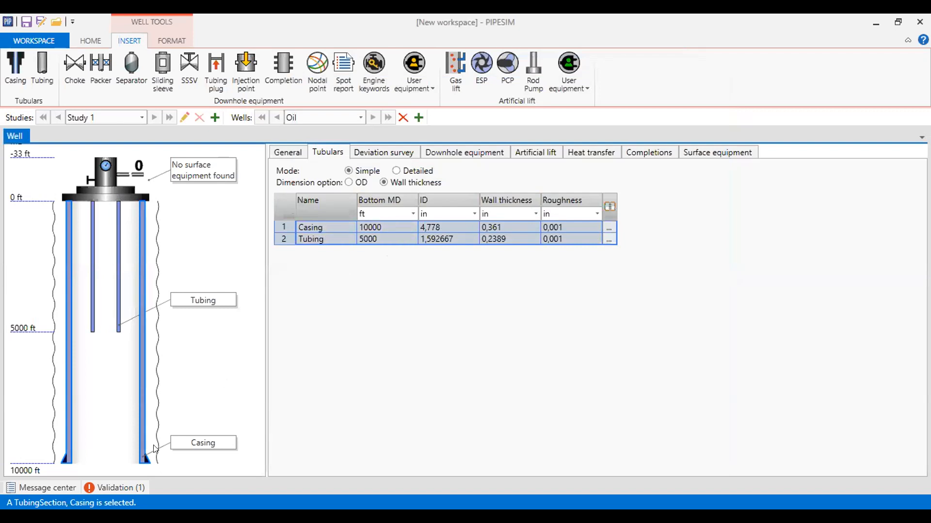
# Step: Set the casing's inner diameter to 5,791 in and its wall thickness to 0,417 in
pyautogui.click(442, 226)
pyautogui.write('5,')
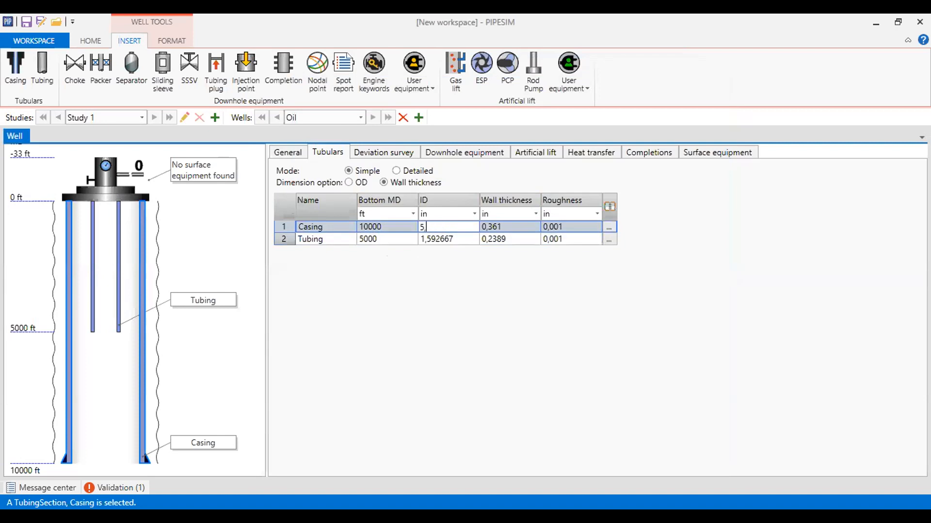
pyautogui.write('791')
pyautogui.click(517, 214)
pyautogui.click(500, 228)
pyautogui.click(500, 224)
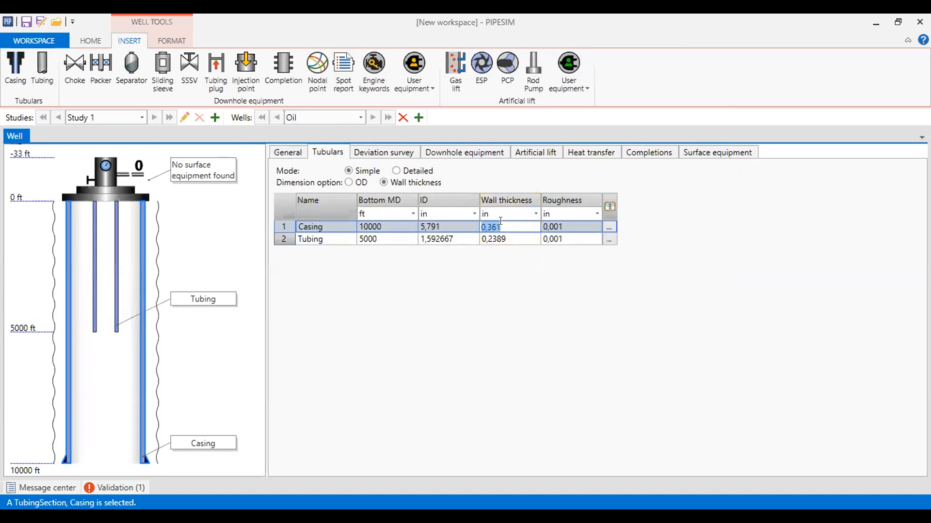
pyautogui.write('0,417')
pyautogui.press('Return')
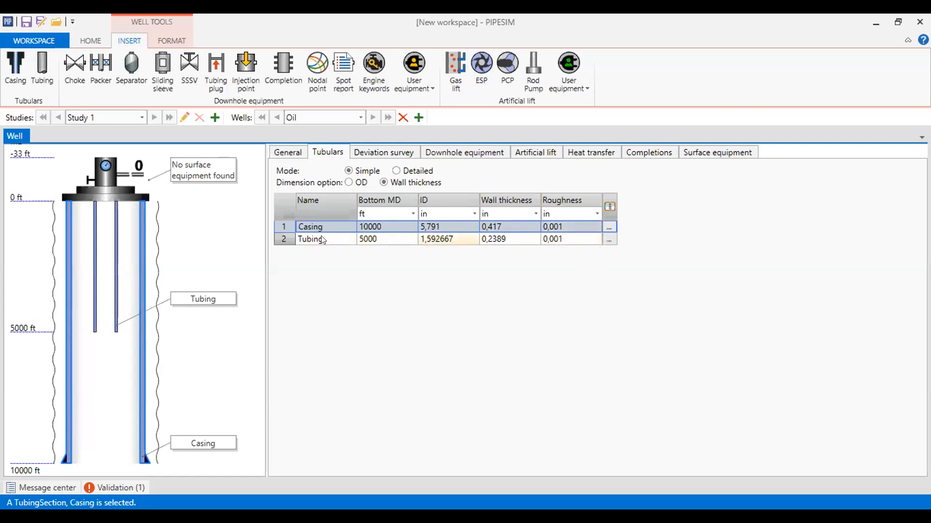
# Step: Set the tubing's bottom measured depth to 8372 ft, inner diameter to 3,476 in and wall thickness to 0,262 in
pyautogui.click(385, 239)
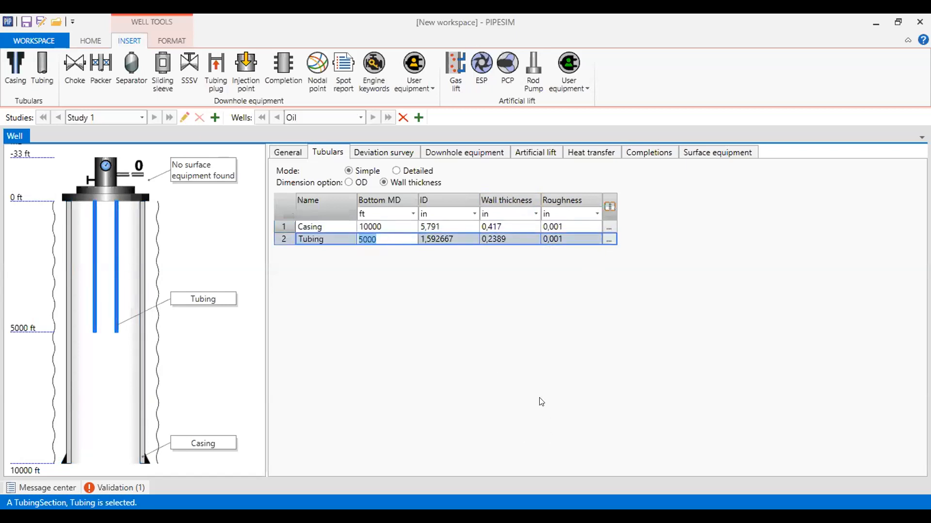
pyautogui.write('8372')
pyautogui.click(427, 237)
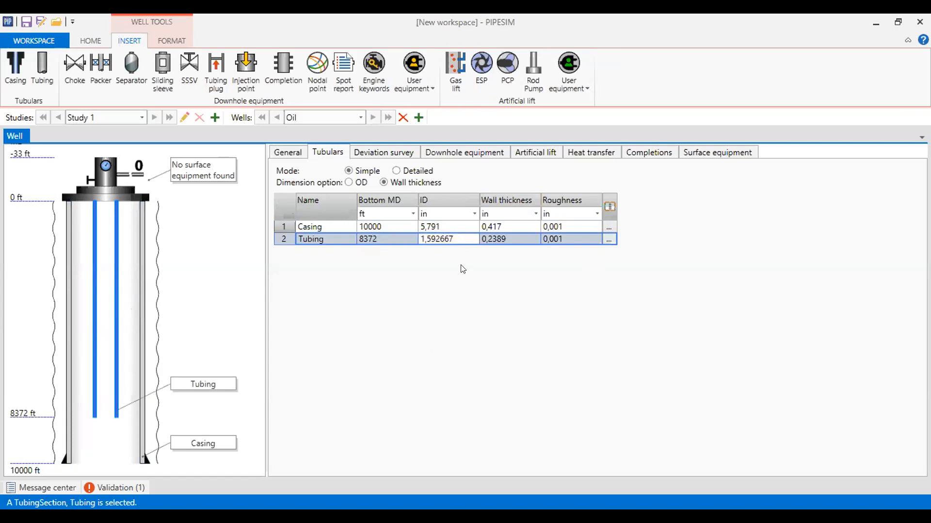
pyautogui.click(457, 238)
pyautogui.write('3,476')
pyautogui.press('Tab')
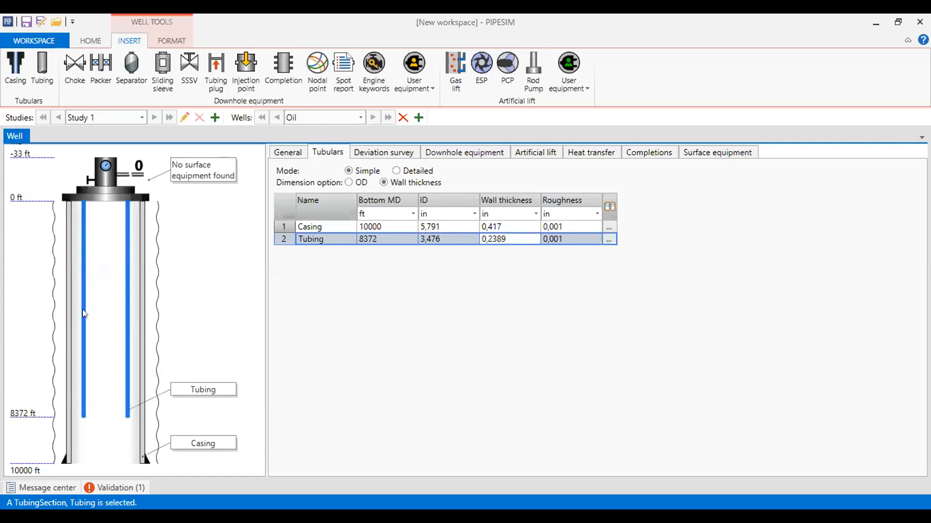
pyautogui.click(501, 238)
pyautogui.write('0,262')
pyautogui.click(567, 238)
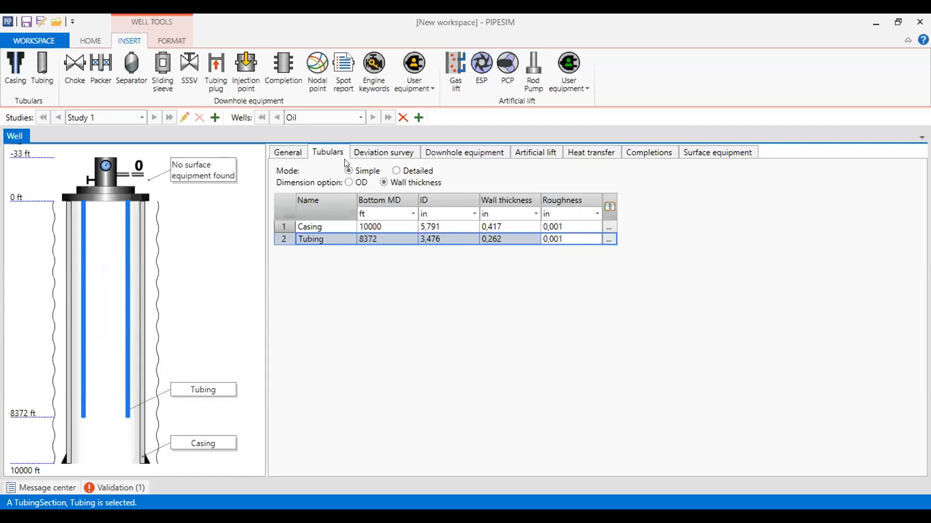
# Step: Try the 2D and 3D survey types in the deviation survey and return the type to Vertical
pyautogui.click(374, 152)
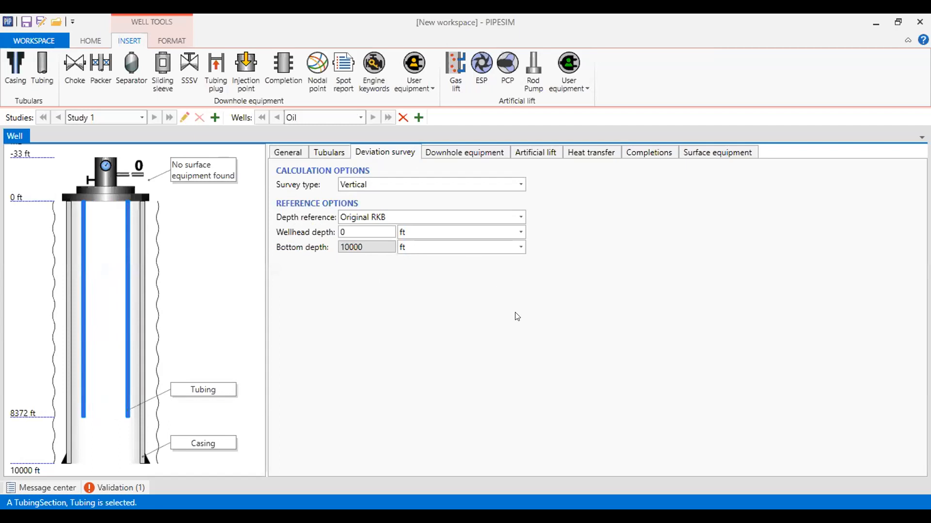
pyautogui.click(520, 185)
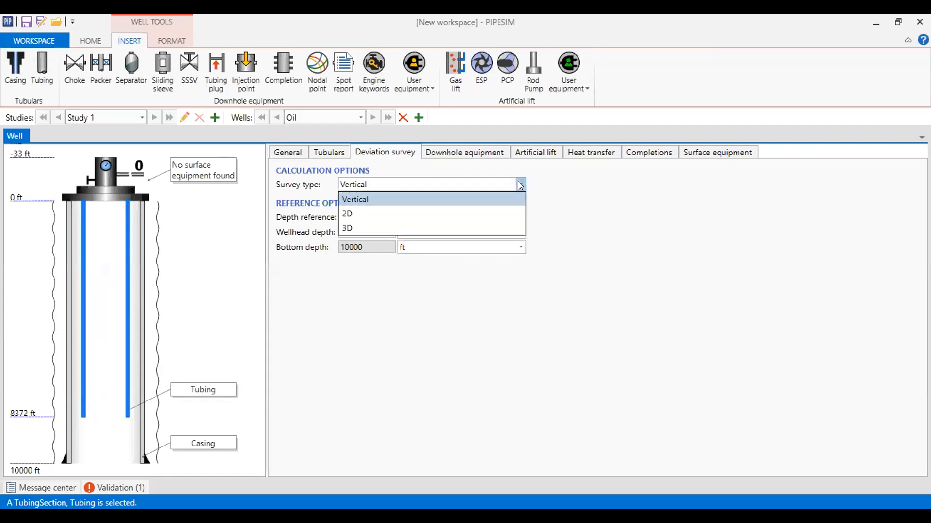
pyautogui.click(504, 214)
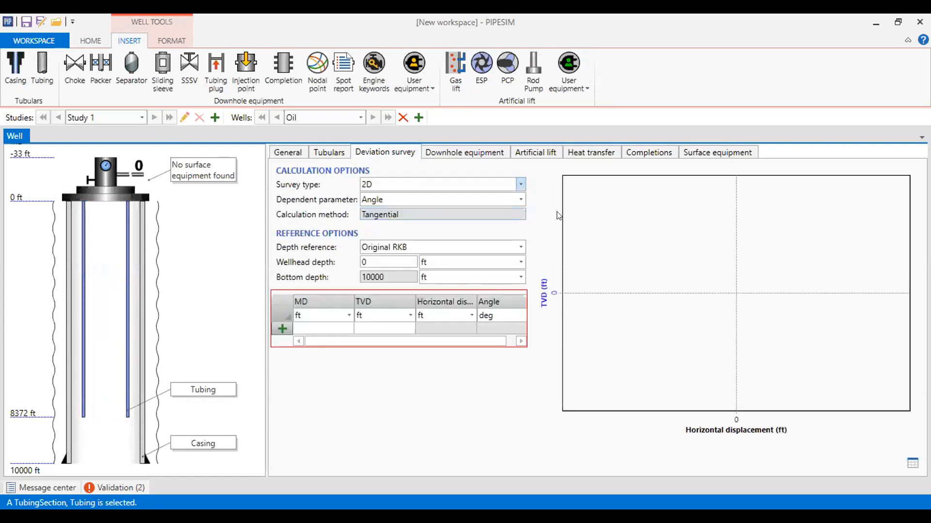
pyautogui.click(514, 188)
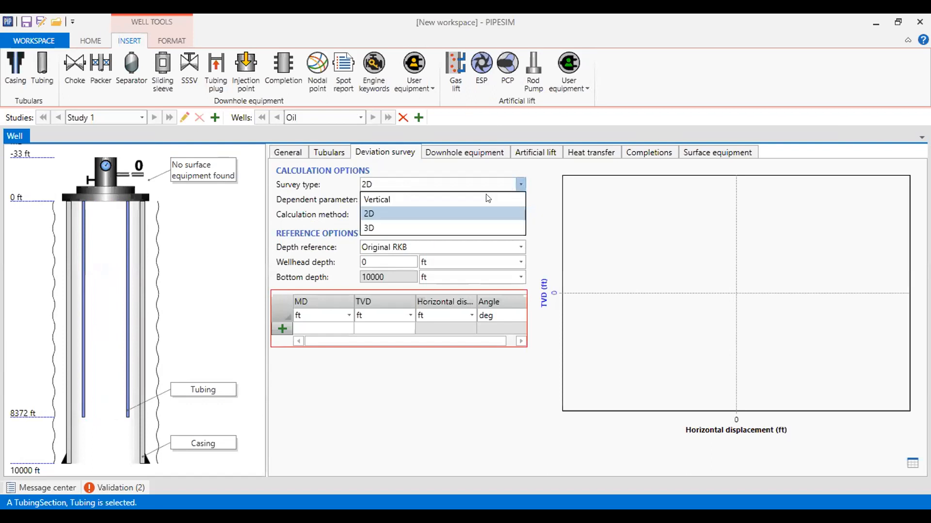
pyautogui.click(374, 224)
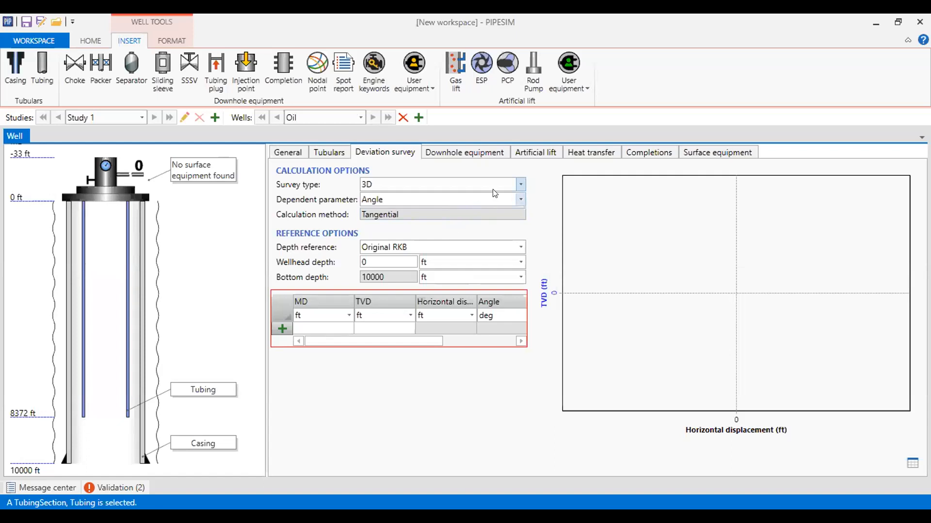
pyautogui.click(519, 186)
pyautogui.click(485, 200)
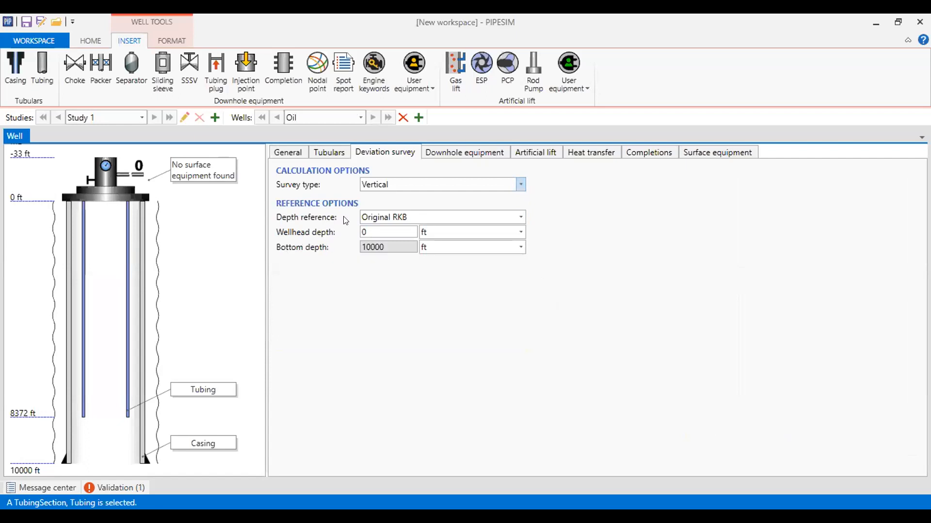
# Step: Review the depth reference options, keeping Original RKB, and compare the survey's bottom depth with the tubulars data
pyautogui.click(520, 217)
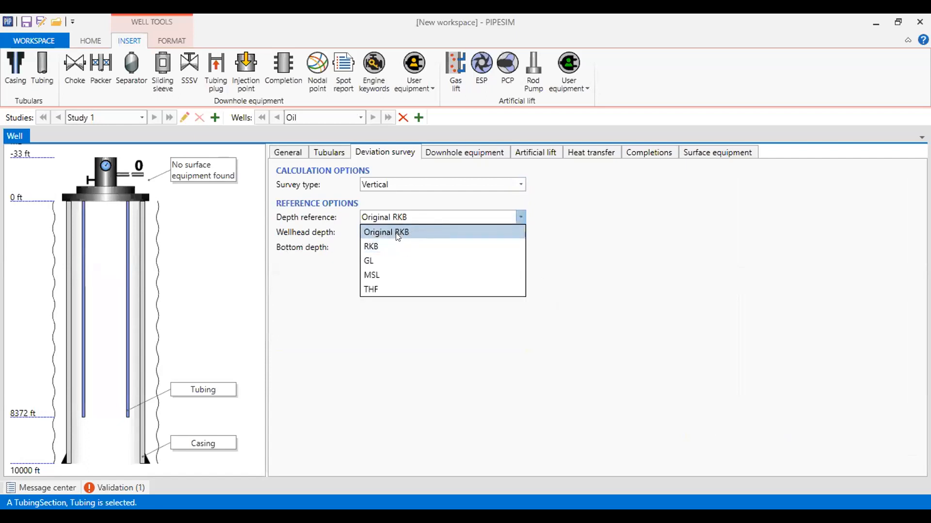
pyautogui.click(421, 231)
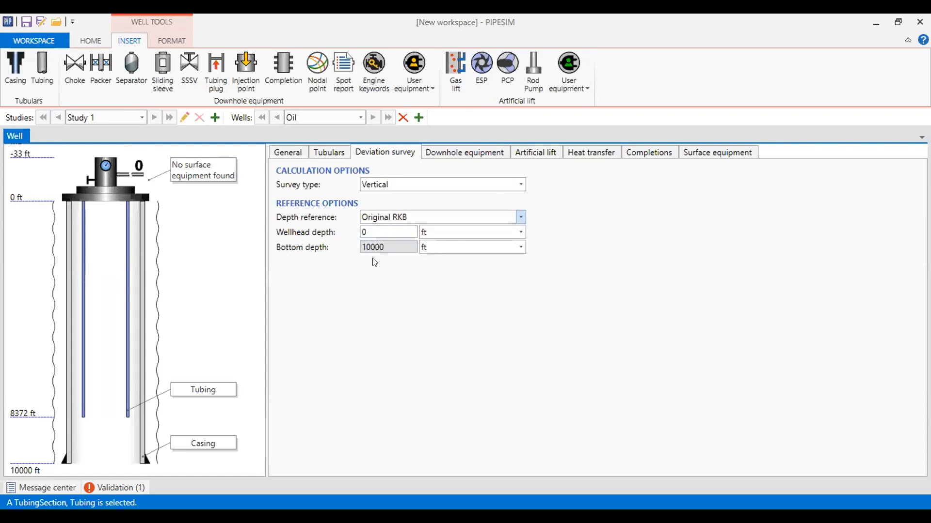
pyautogui.click(327, 153)
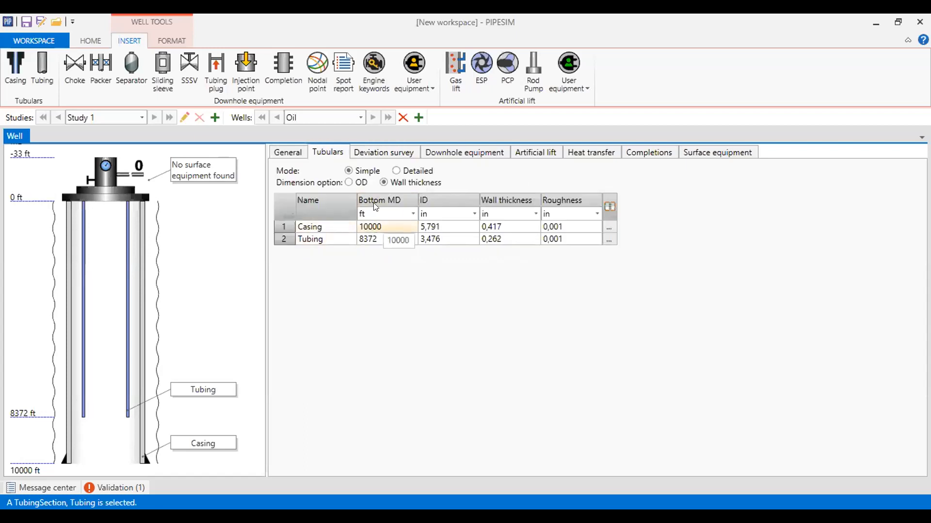
pyautogui.click(395, 154)
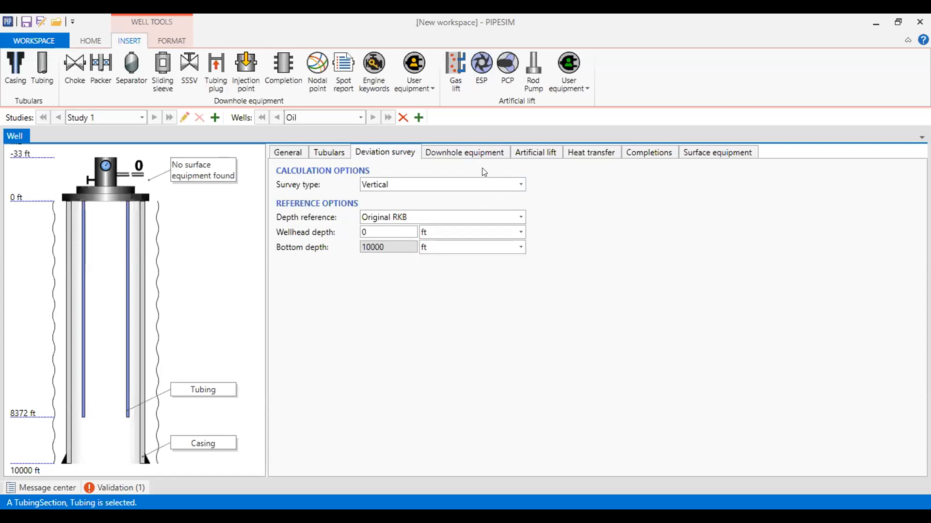
# Step: Add a packer to the downhole equipment at a measured depth of 7500 ft
pyautogui.click(474, 154)
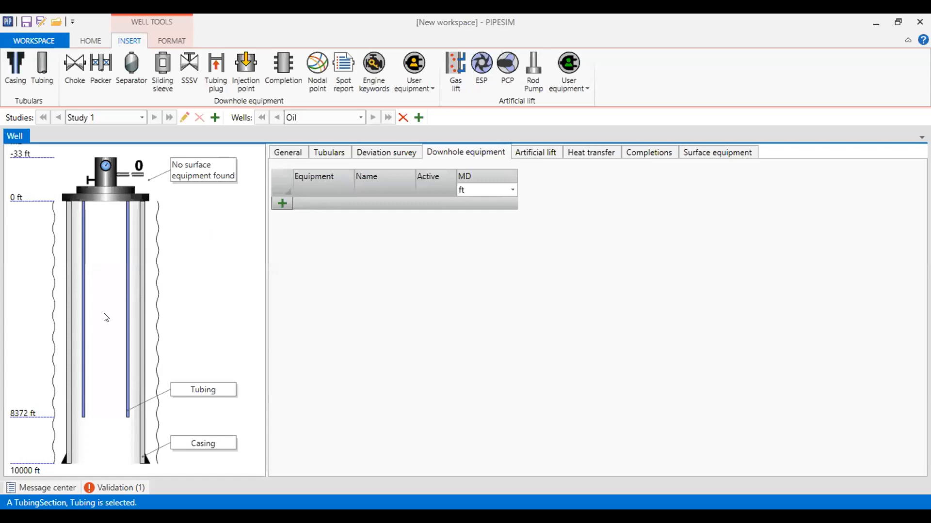
pyautogui.click(283, 204)
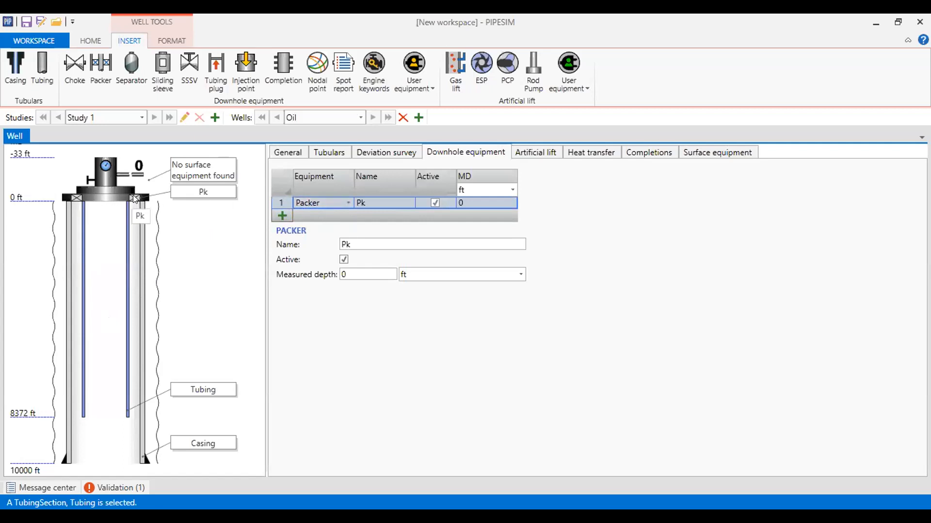
pyautogui.click(476, 202)
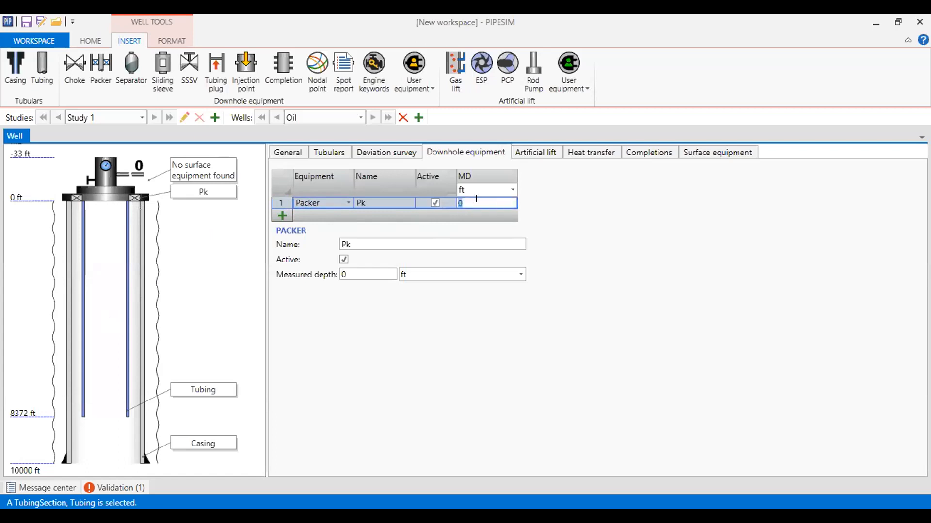
pyautogui.write('7500')
pyautogui.press('Return')
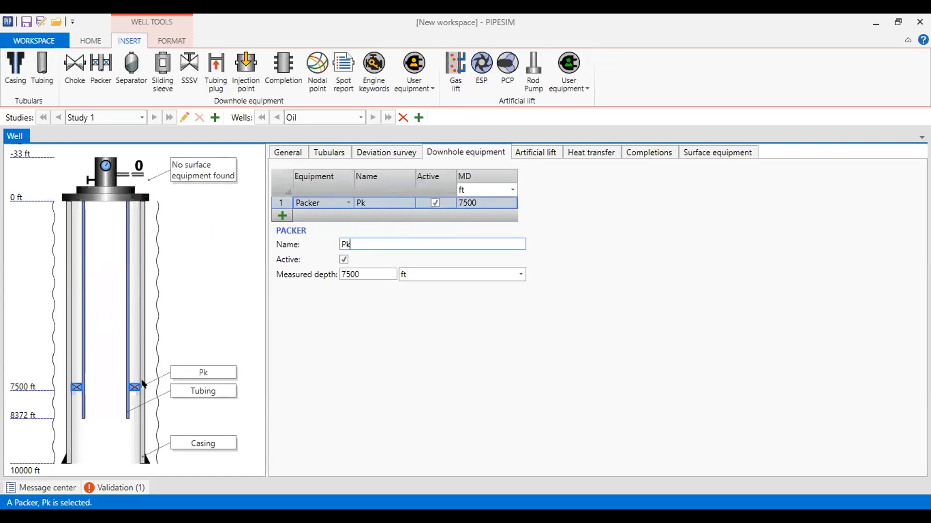
# Step: Rename the downhole packer as Packer
pyautogui.click(386, 242)
pyautogui.press('BackSpace')
pyautogui.write('acker')
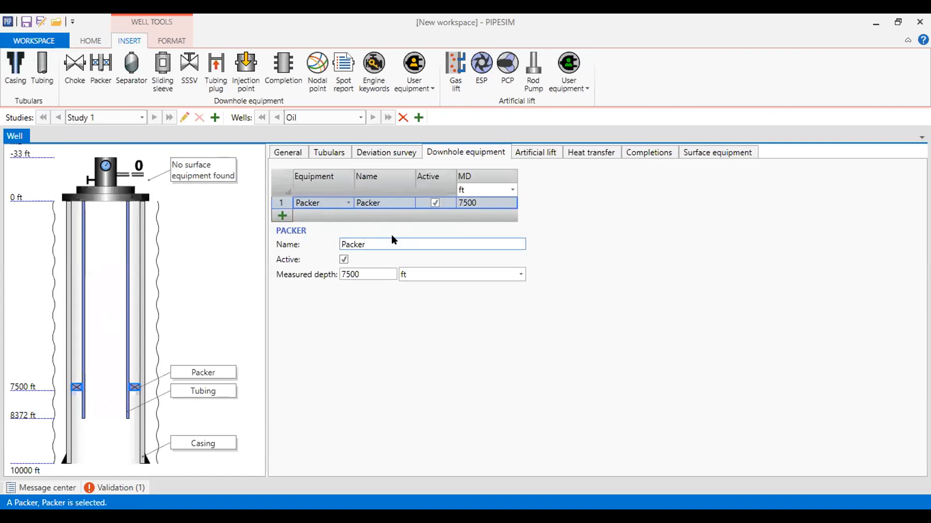
pyautogui.click(360, 274)
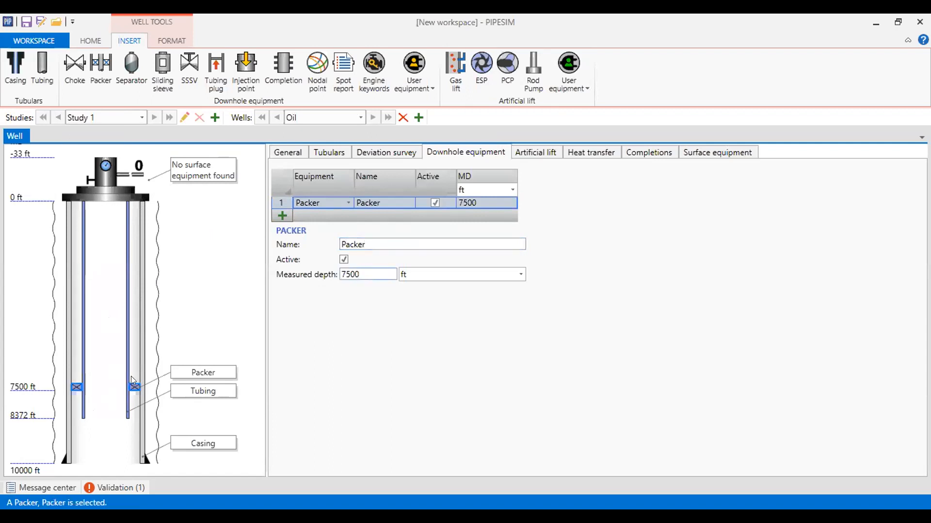
# Step: Switch the heat transfer's U value and ambient temperature inputs to Multiple and add two rows to the depth table
pyautogui.click(539, 152)
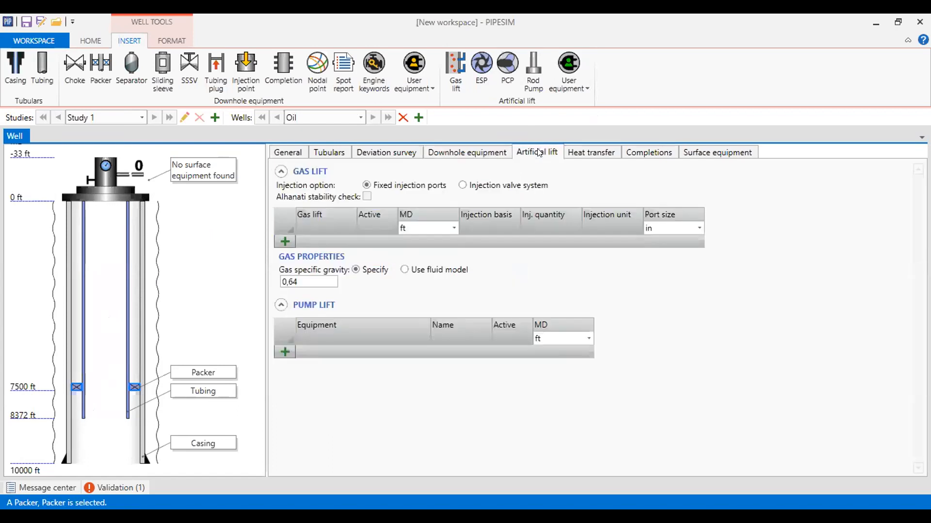
pyautogui.click(581, 153)
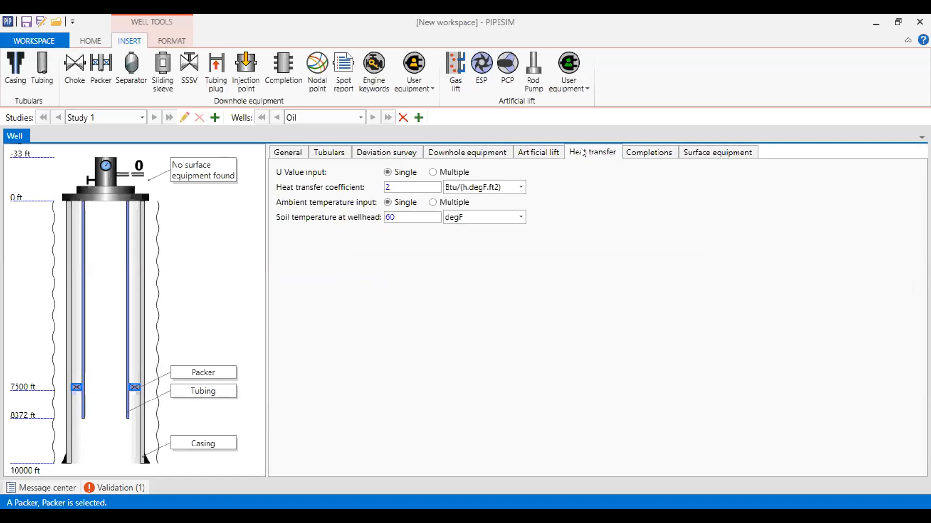
pyautogui.click(449, 173)
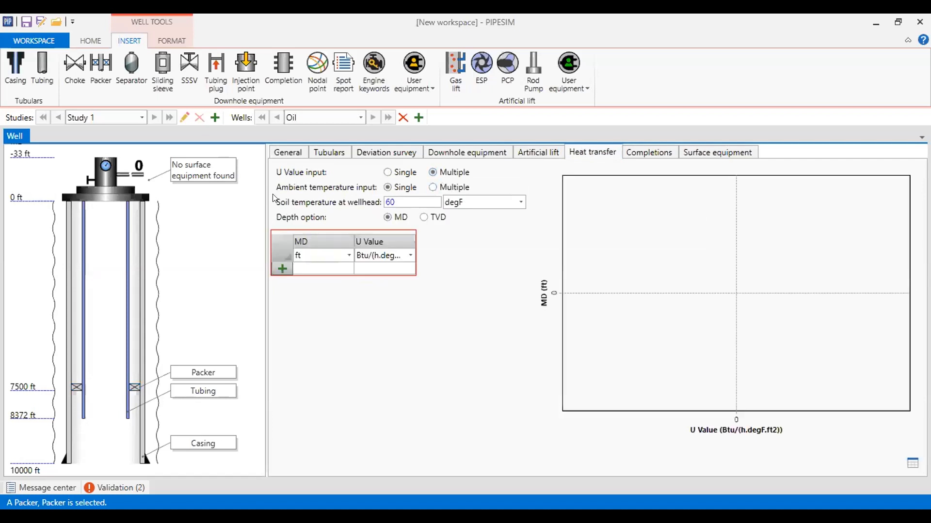
pyautogui.click(433, 187)
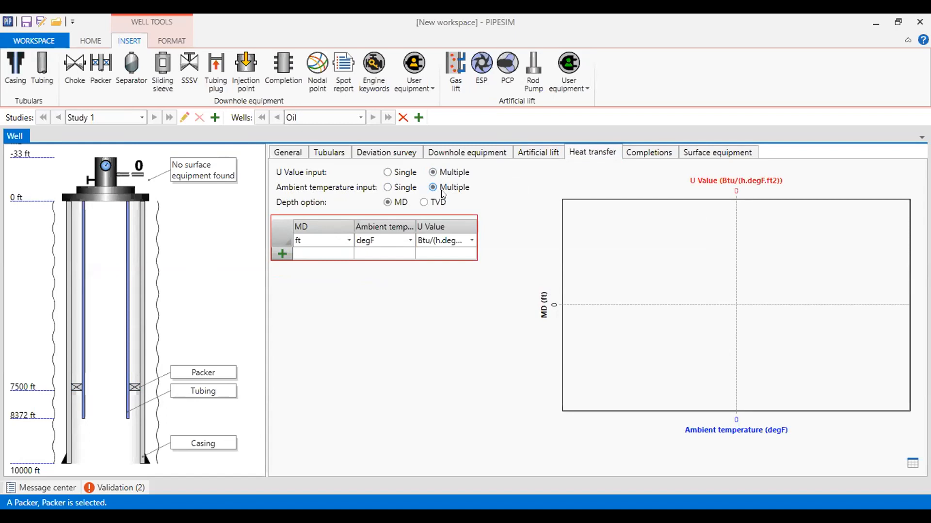
pyautogui.click(282, 254)
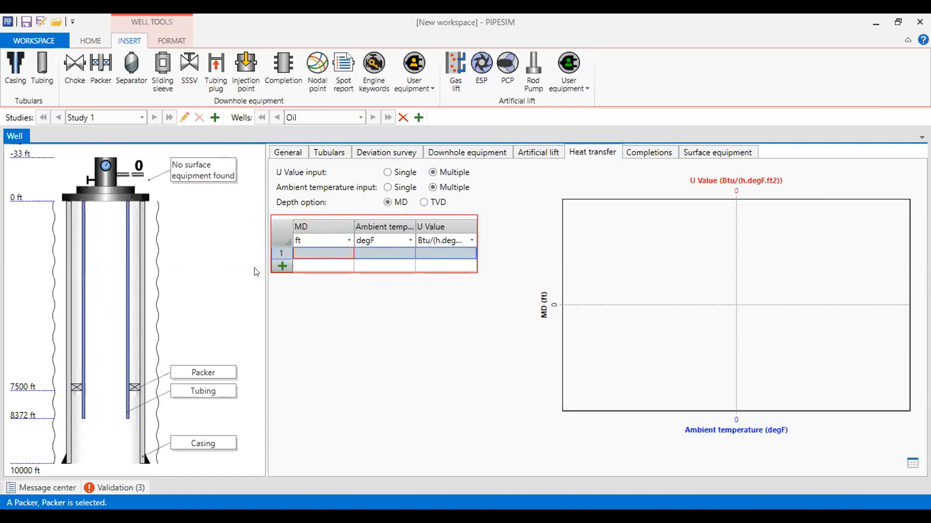
pyautogui.click(281, 266)
# Step: Fill the first heat transfer row with 0 ft measured depth, 50 degF ambient temperature and a U value of 2
pyautogui.click(322, 255)
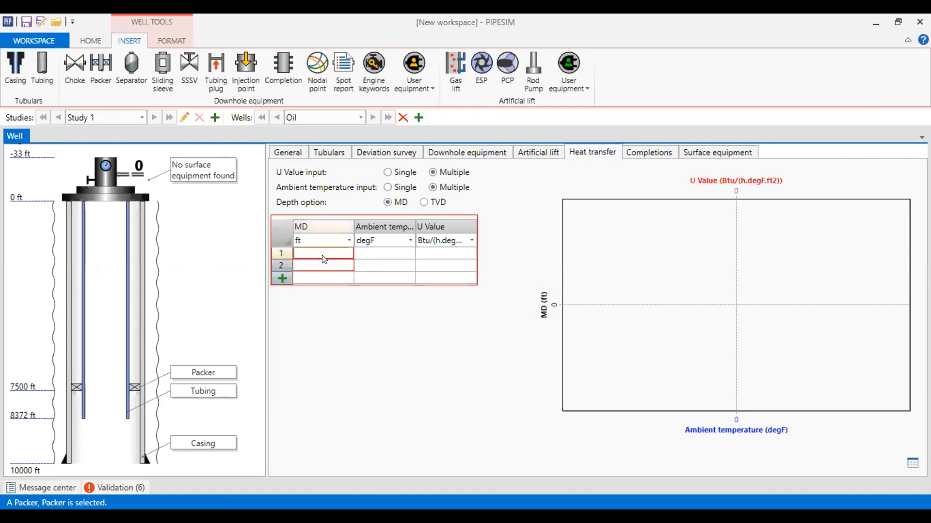
pyautogui.write('0')
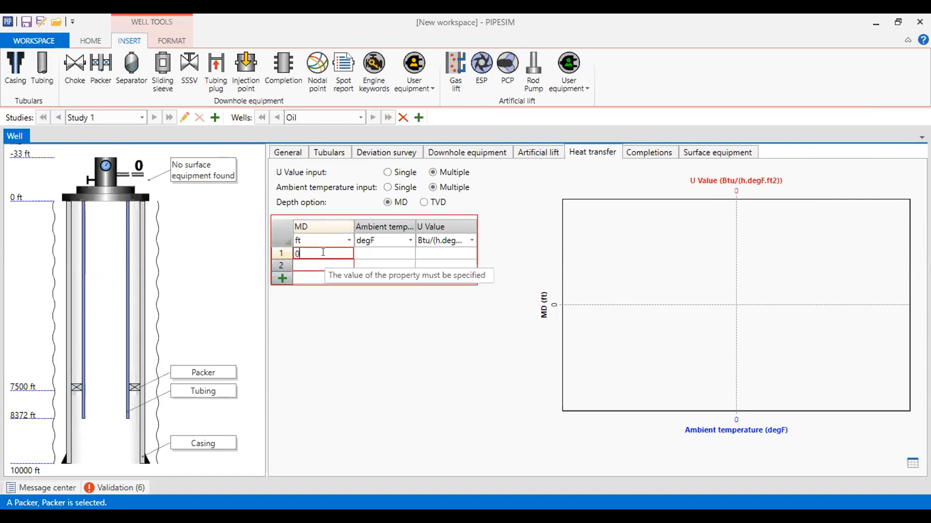
pyautogui.click(377, 252)
pyautogui.write('50')
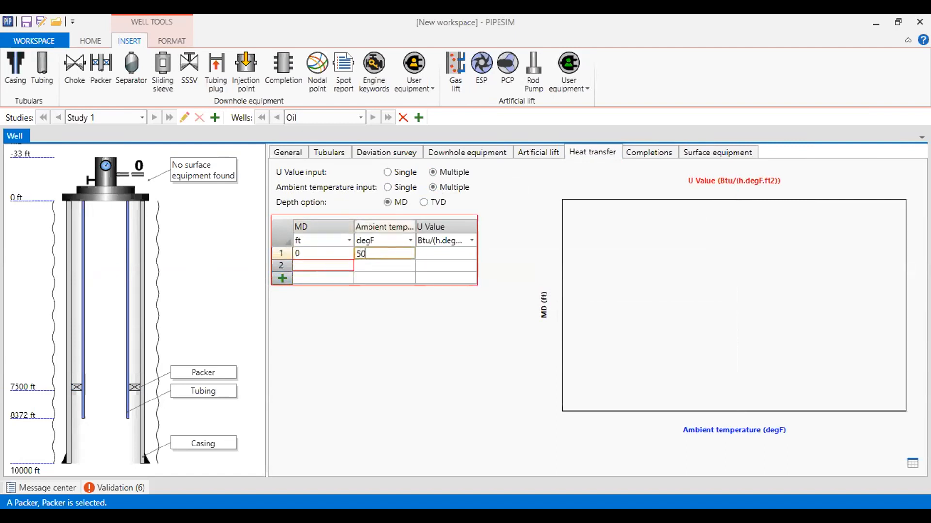
pyautogui.click(428, 256)
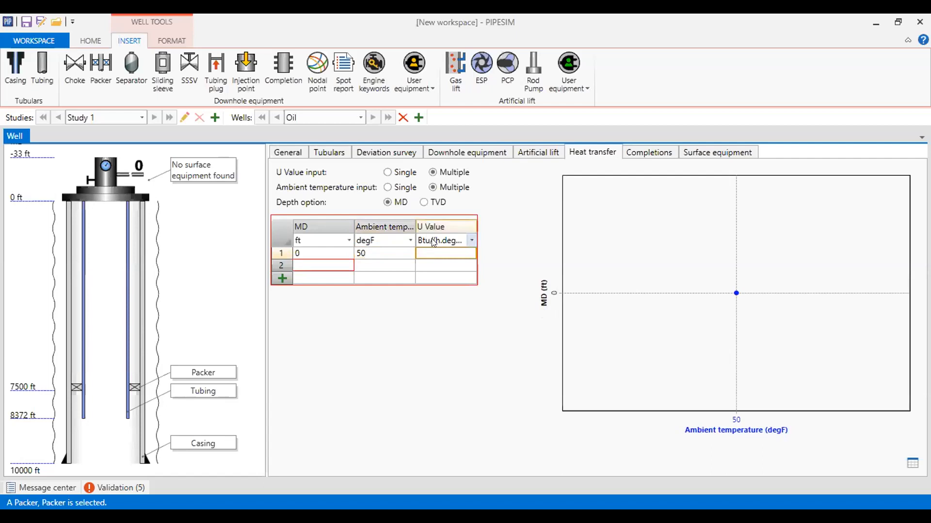
pyautogui.write('2')
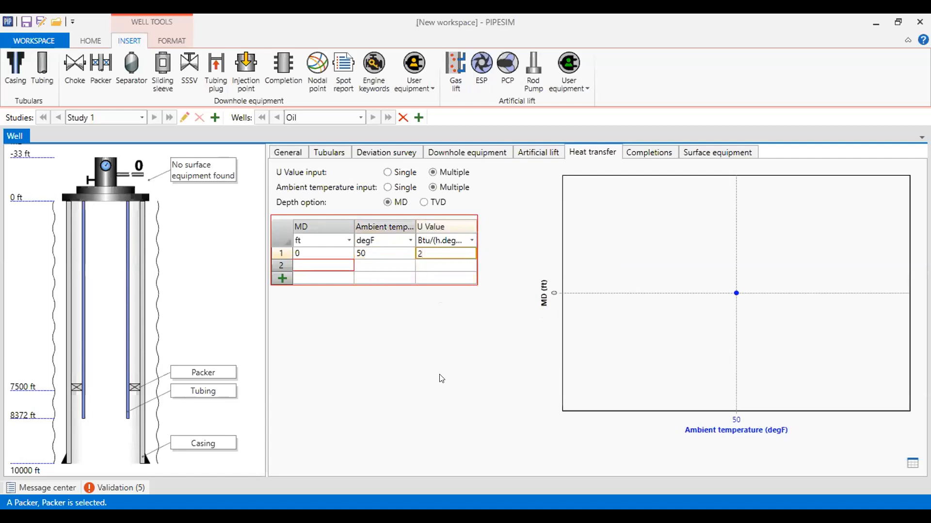
# Step: Fill the second heat transfer row with 9817 ft measured depth, 250 degF ambient temperature and a U value of 2
pyautogui.click(320, 264)
pyautogui.write('9817')
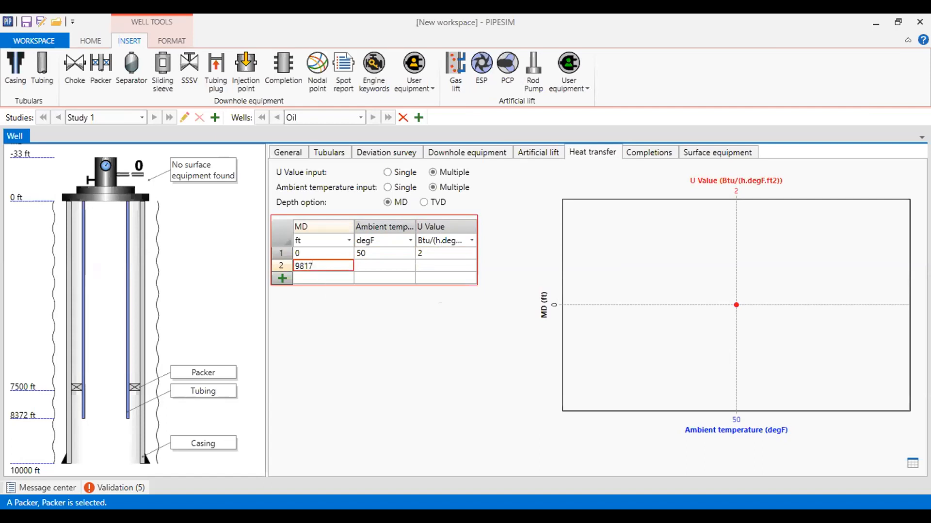
pyautogui.click(372, 264)
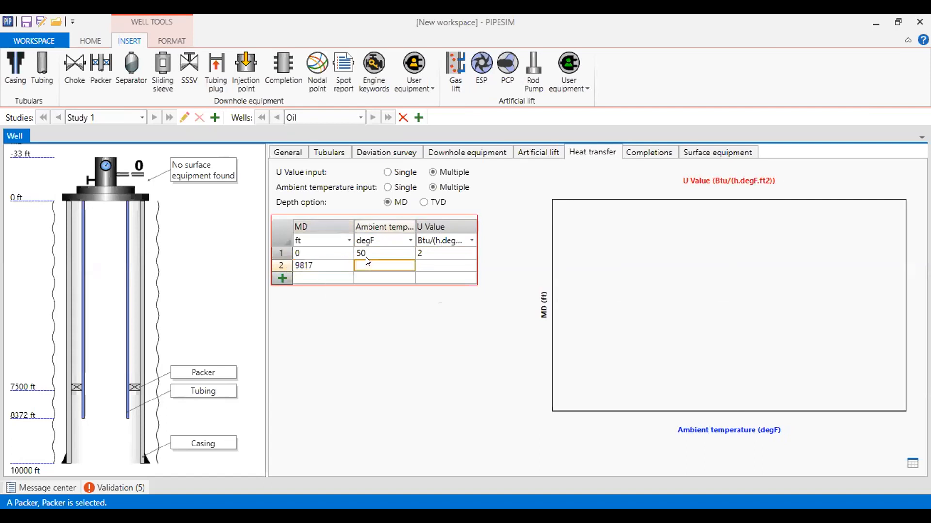
pyautogui.write('250')
pyautogui.click(451, 270)
pyautogui.write('2')
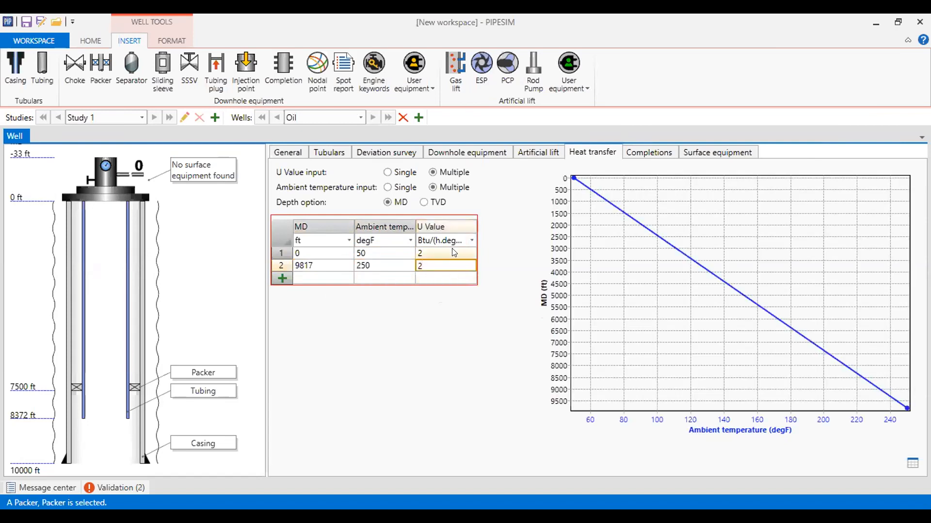
pyautogui.click(453, 253)
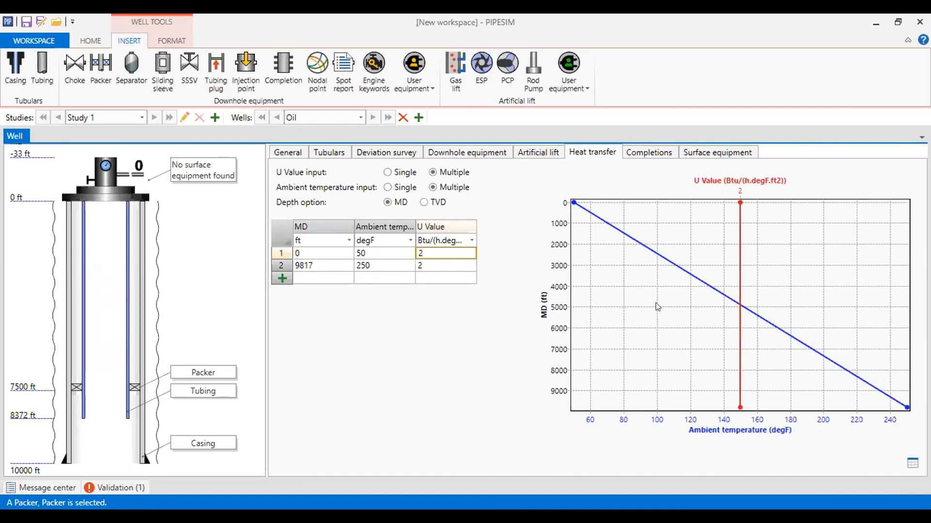
# Step: Add a completion to the well and name it Completion
pyautogui.click(657, 153)
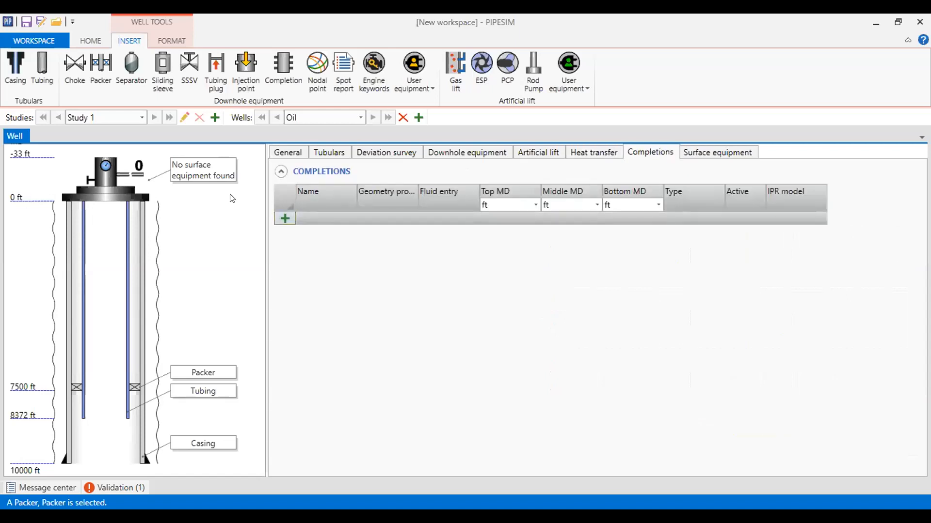
pyautogui.click(285, 218)
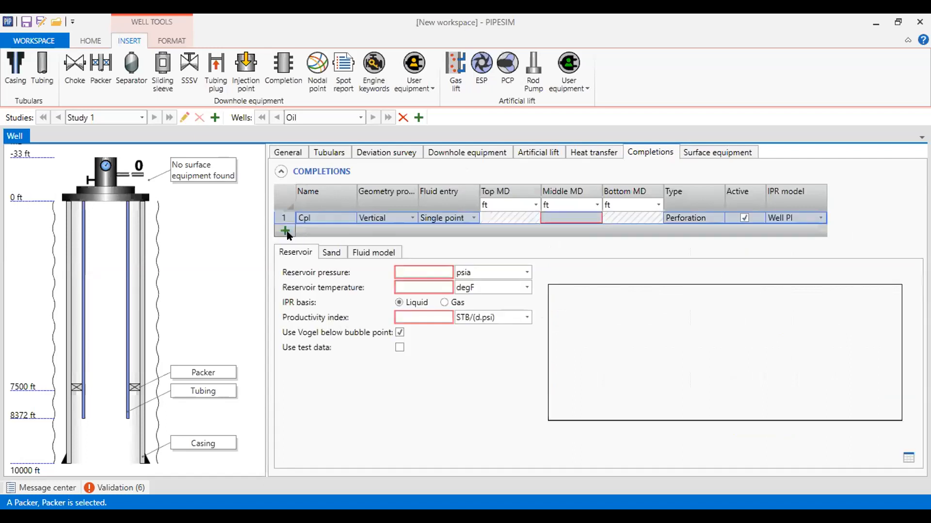
pyautogui.click(334, 213)
pyautogui.write('Completion')
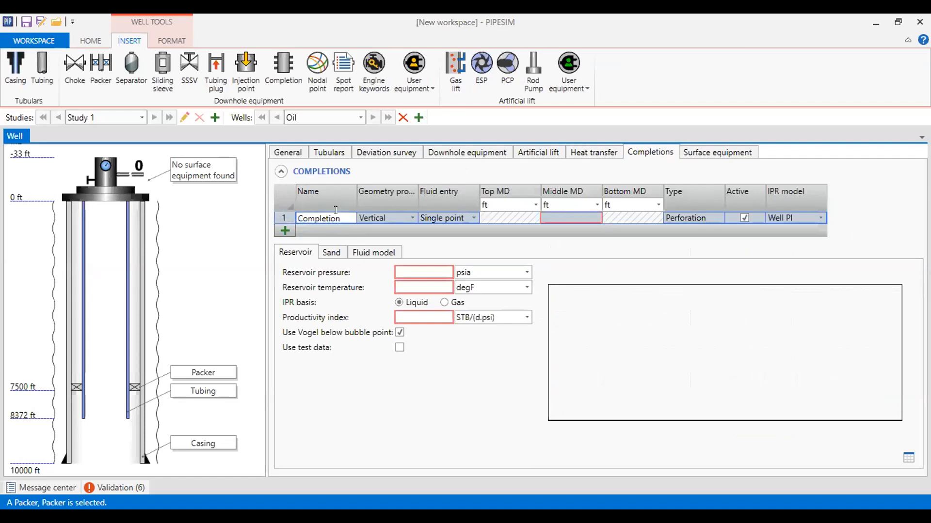
pyautogui.press('Return')
# Step: Widen the completion table's geometry profile column and set the completion's middle measured depth to 9817 ft
pyautogui.moveTo(417, 191); pyautogui.dragTo(456, 190)
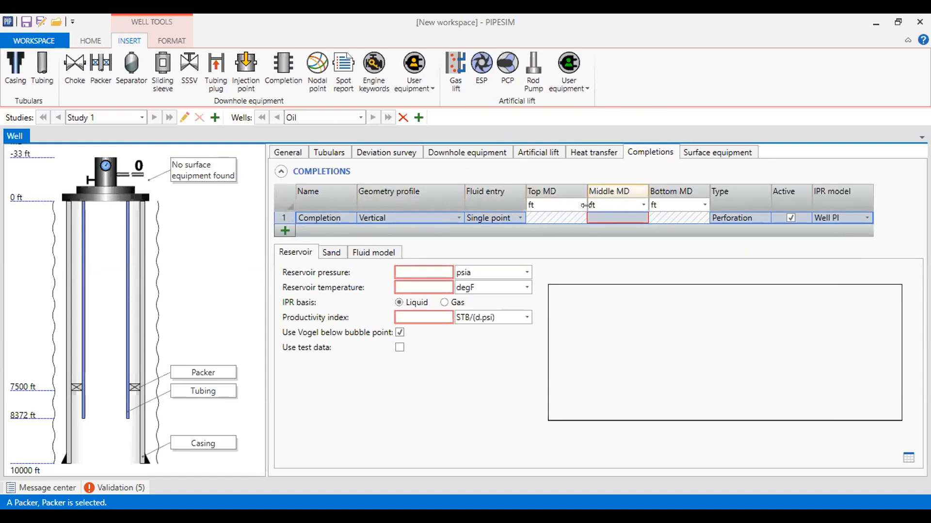
pyautogui.click(606, 218)
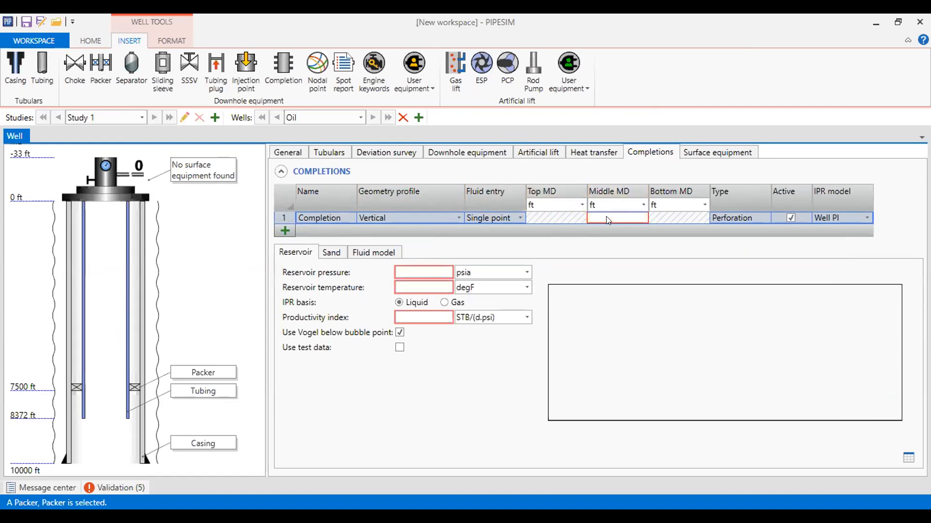
pyautogui.write('9817')
pyautogui.click(431, 271)
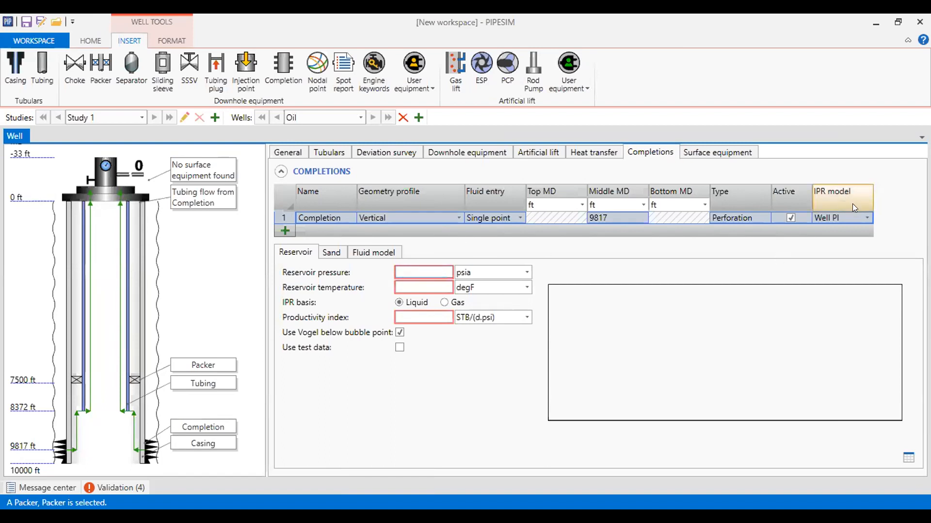
# Step: Choose the Well PI model for the completion, with reservoir pressure 5000 psia, temperature 250 degF and productivity index 0,2 STB/(d.psi)
pyautogui.click(866, 218)
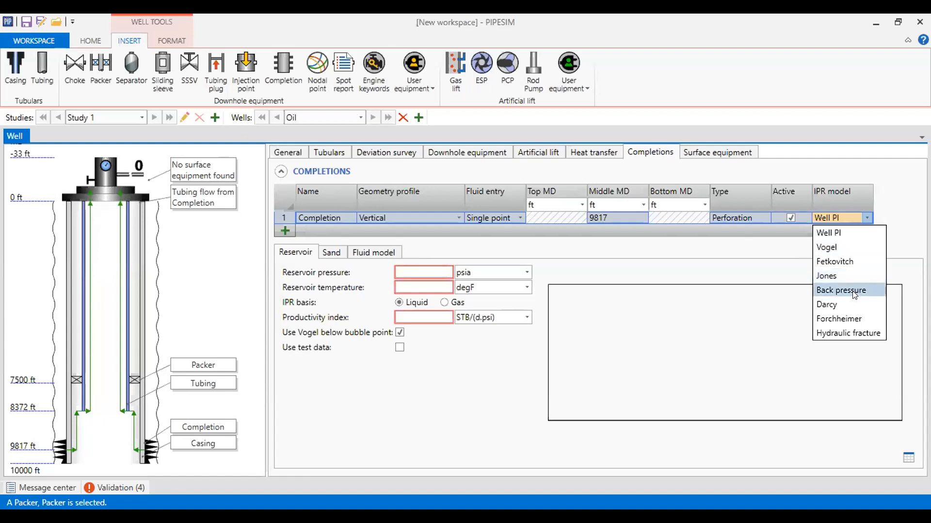
pyautogui.click(841, 233)
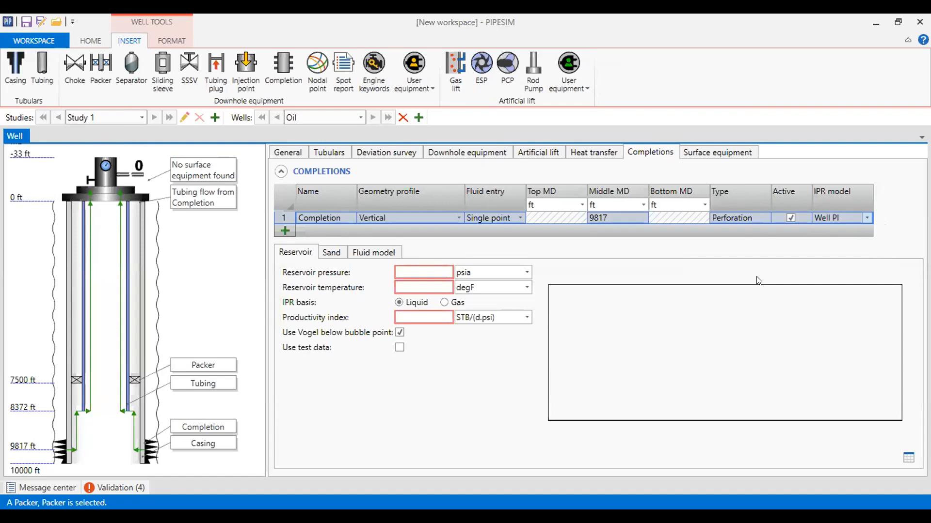
pyautogui.click(425, 273)
pyautogui.write('5000')
pyautogui.click(430, 286)
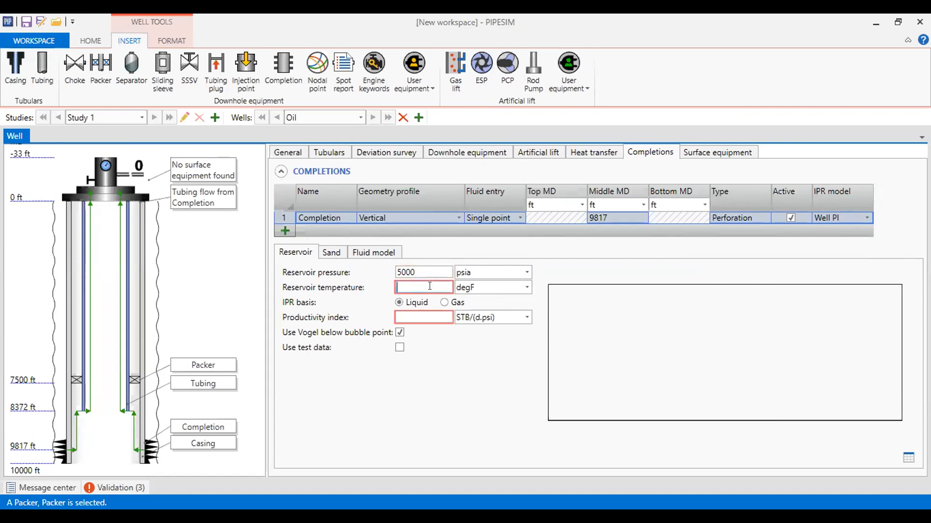
pyautogui.write('250')
pyautogui.click(413, 316)
pyautogui.write('0')
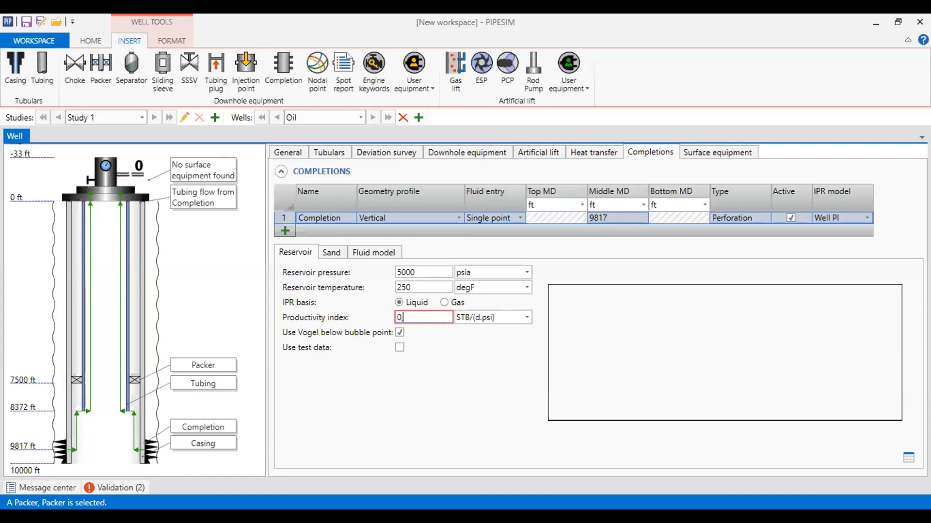
pyautogui.write(',2')
pyautogui.click(429, 287)
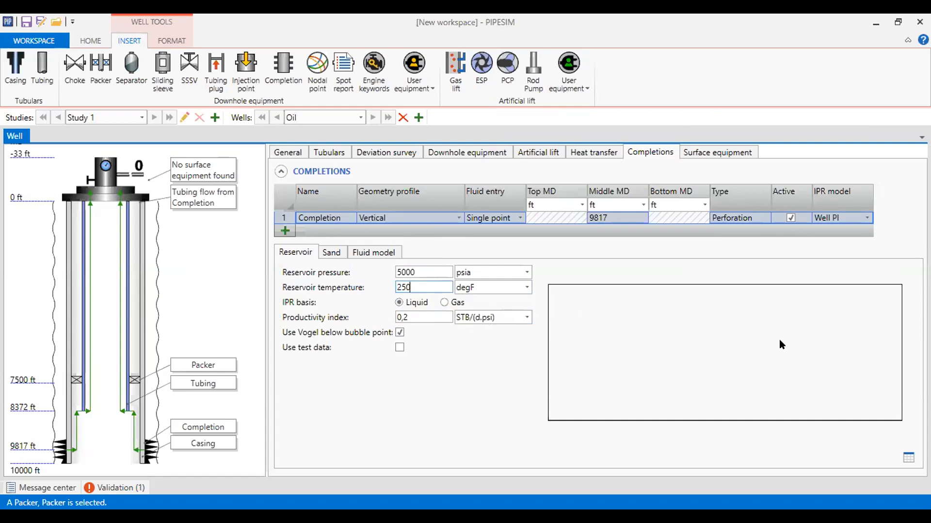
# Step: Create a new fluid without a template for the completion's fluid model and name it Oil
pyautogui.click(331, 252)
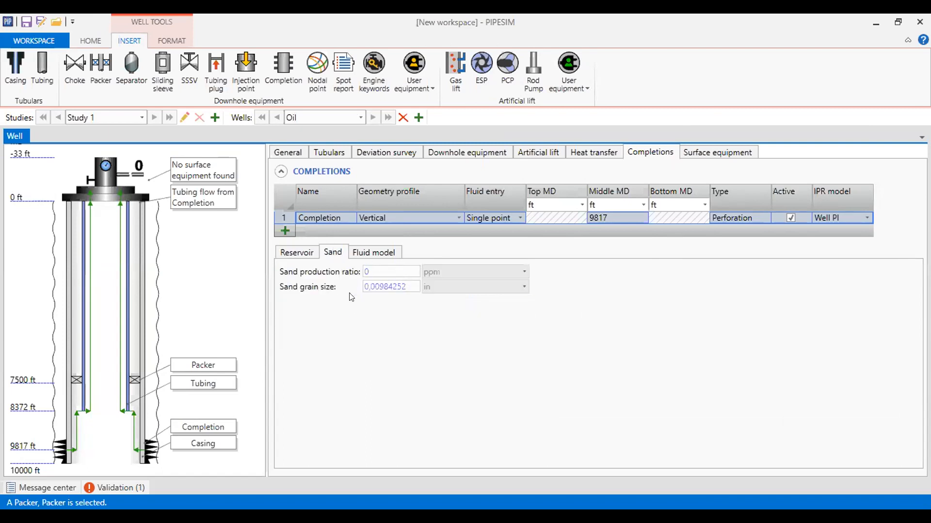
pyautogui.click(370, 254)
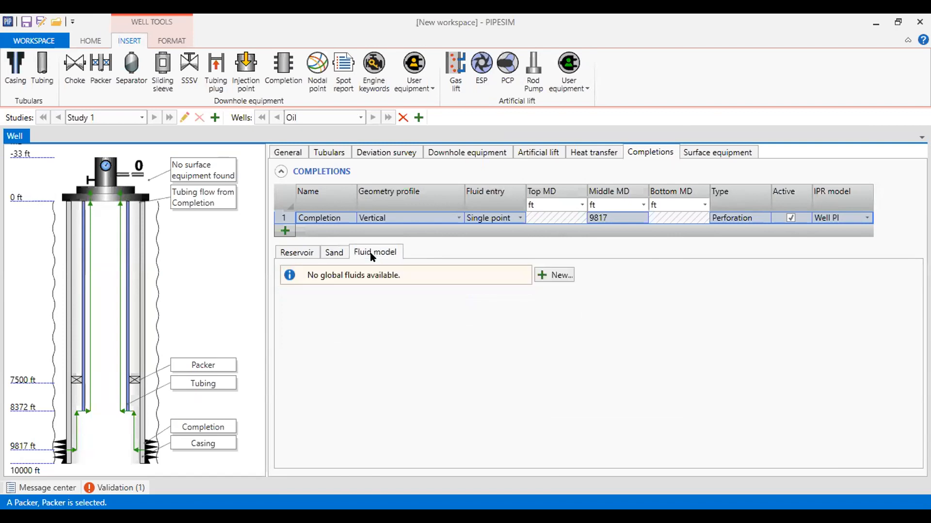
pyautogui.click(547, 274)
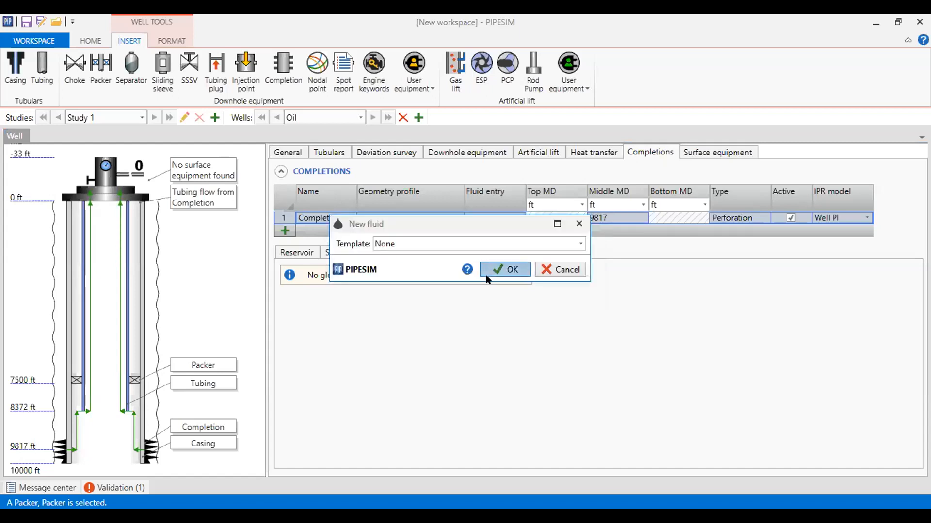
pyautogui.click(486, 275)
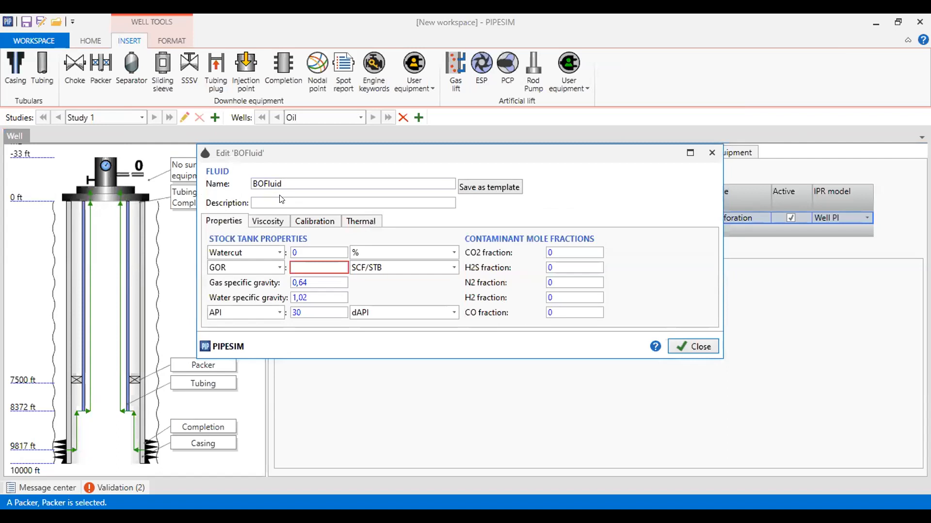
pyautogui.doubleClick(254, 184)
pyautogui.write('Oil')
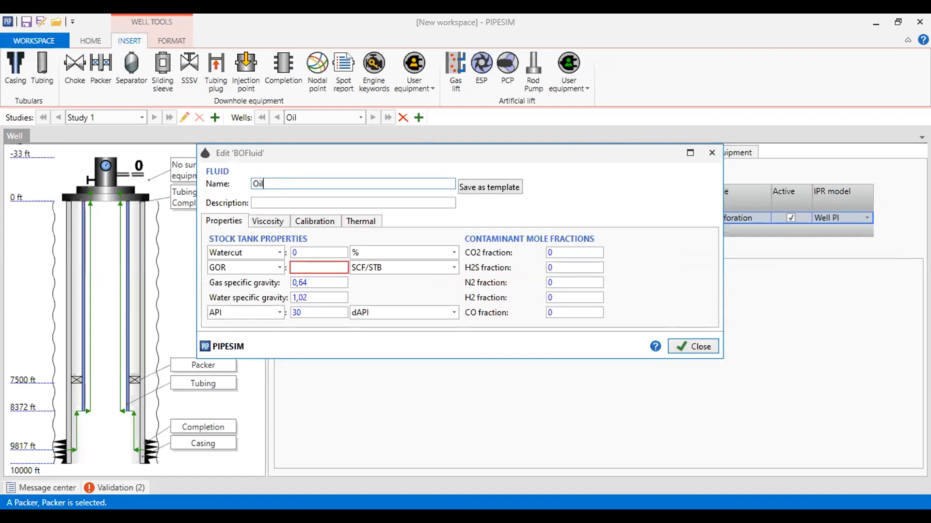
# Step: Set the Oil fluid's GOR to 202 SCF/STB and its gas specific gravity to 0,7, and close the fluid editor
pyautogui.click(304, 251)
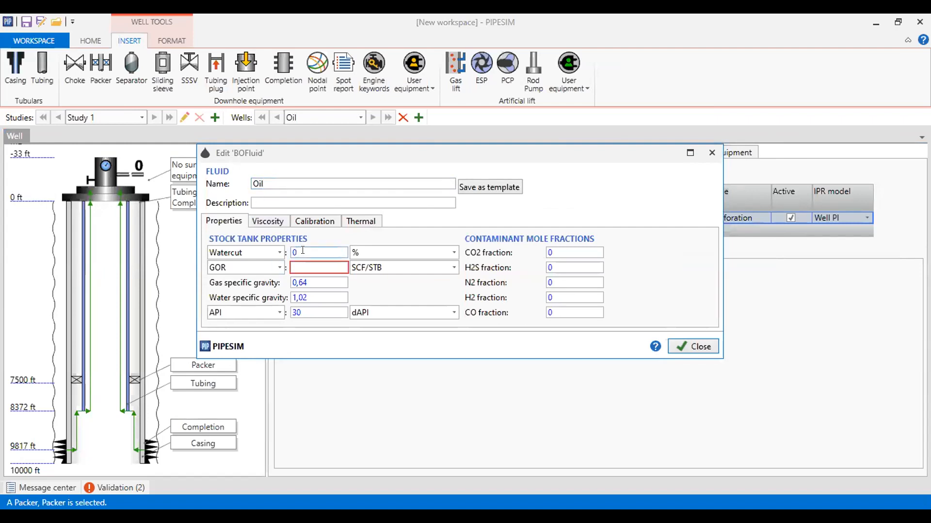
pyautogui.click(300, 263)
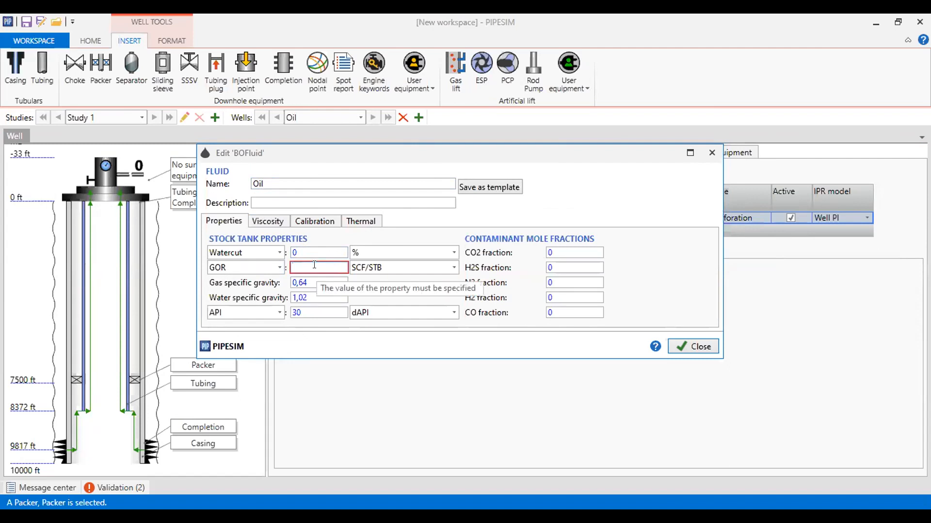
pyautogui.write('202')
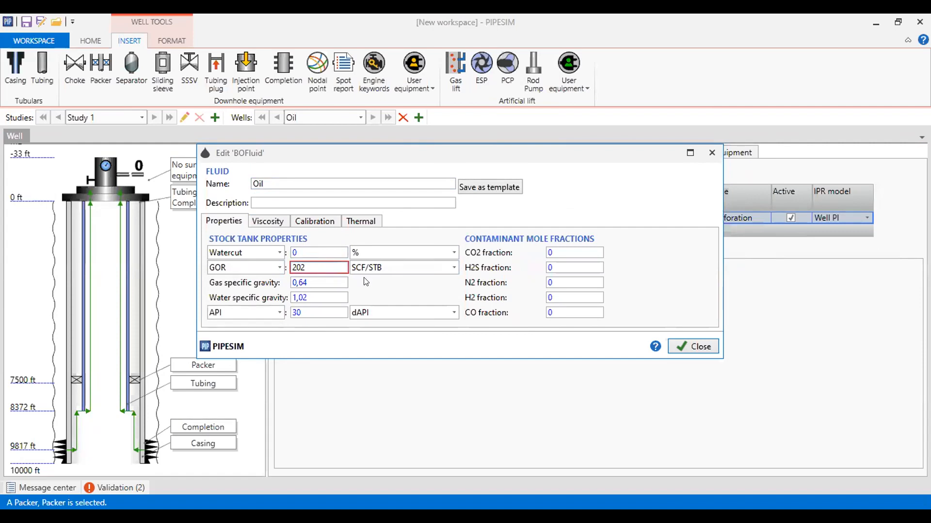
pyautogui.click(310, 282)
pyautogui.write('0,7')
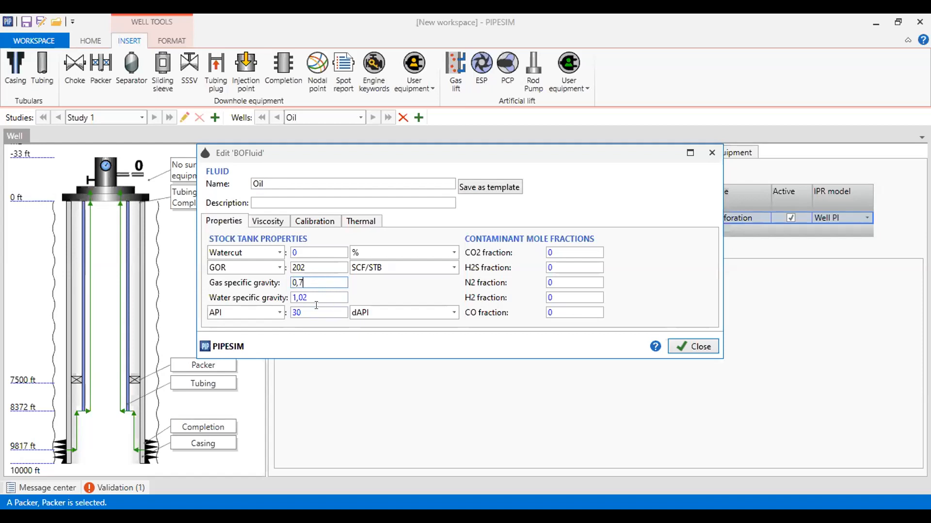
pyautogui.click(321, 297)
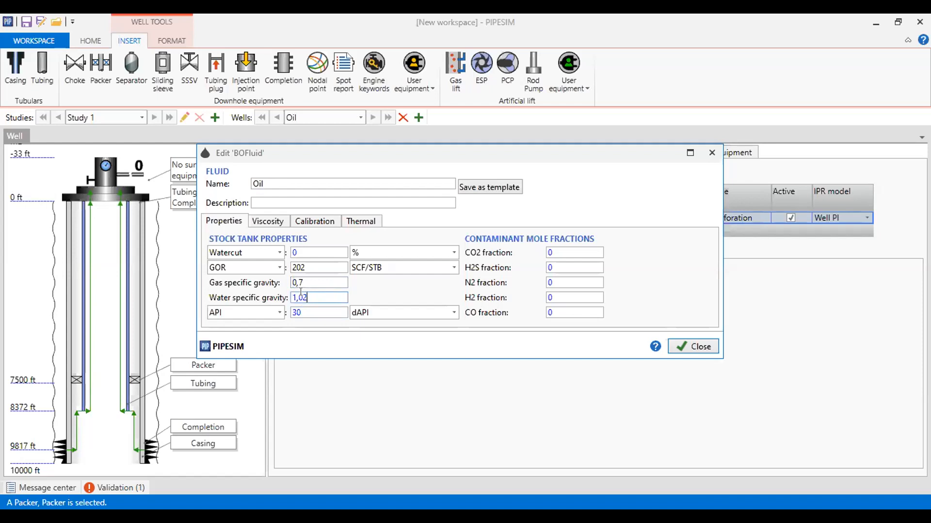
pyautogui.click(310, 313)
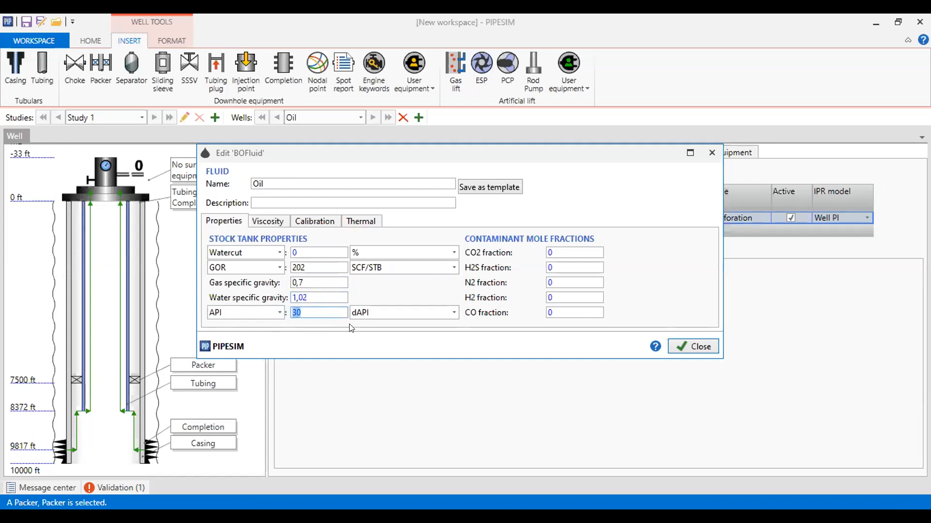
pyautogui.click(698, 349)
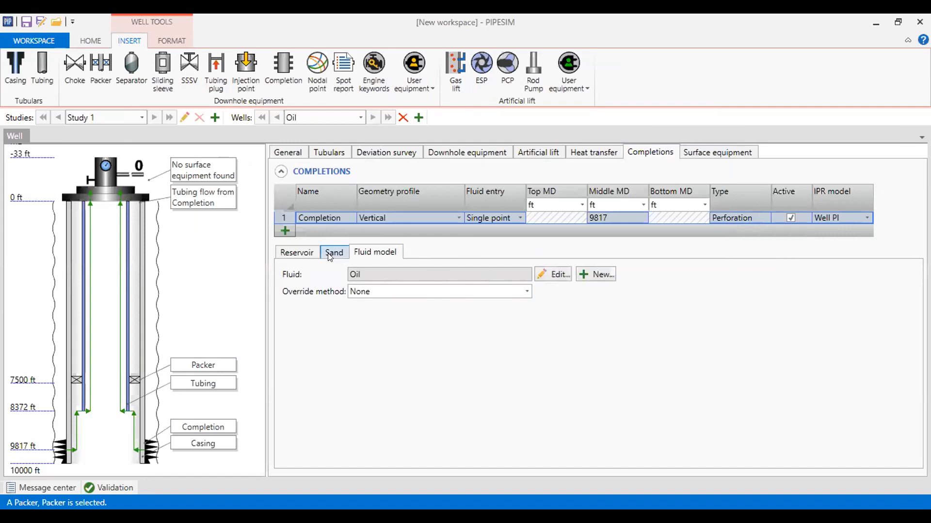
# Step: Examine the completion's inflow performance curve and its tabulated flow rate and flowing pressure values down to the last rows
pyautogui.click(302, 256)
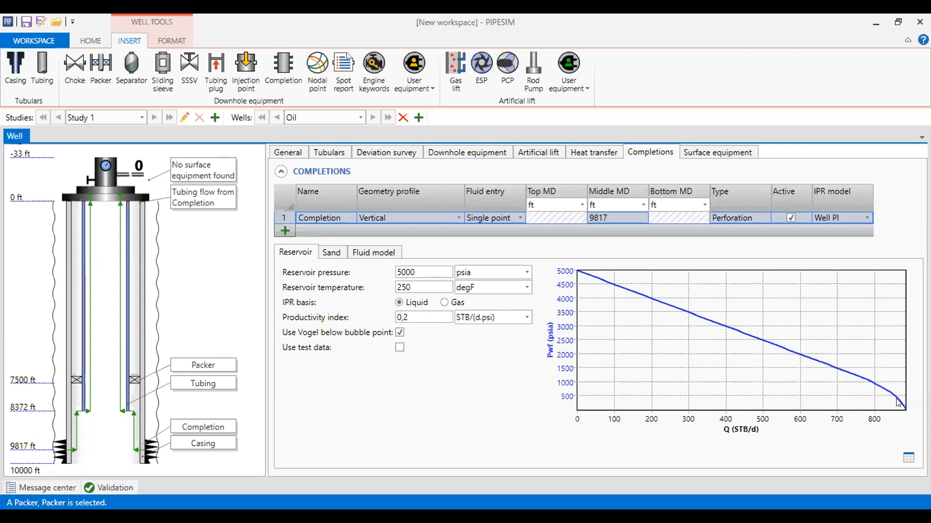
pyautogui.click(909, 459)
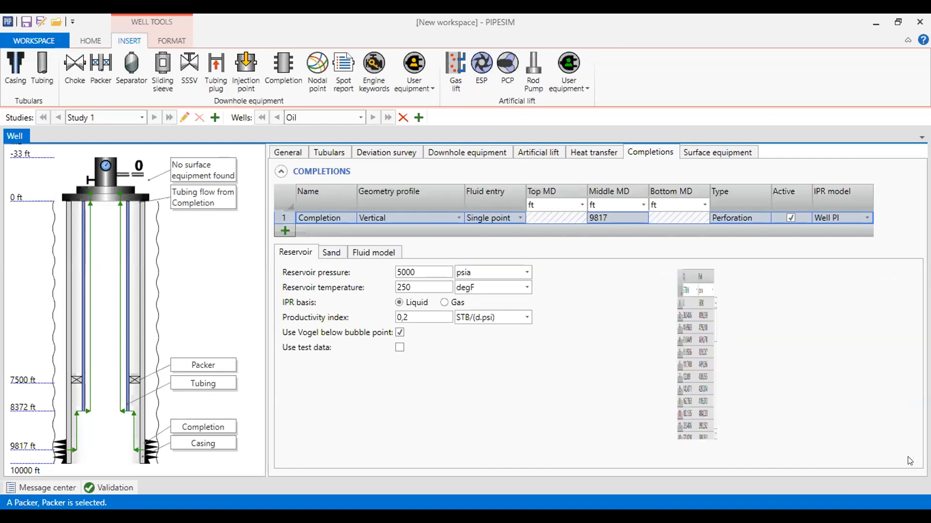
pyautogui.moveTo(681, 330); pyautogui.dragTo(638, 298)
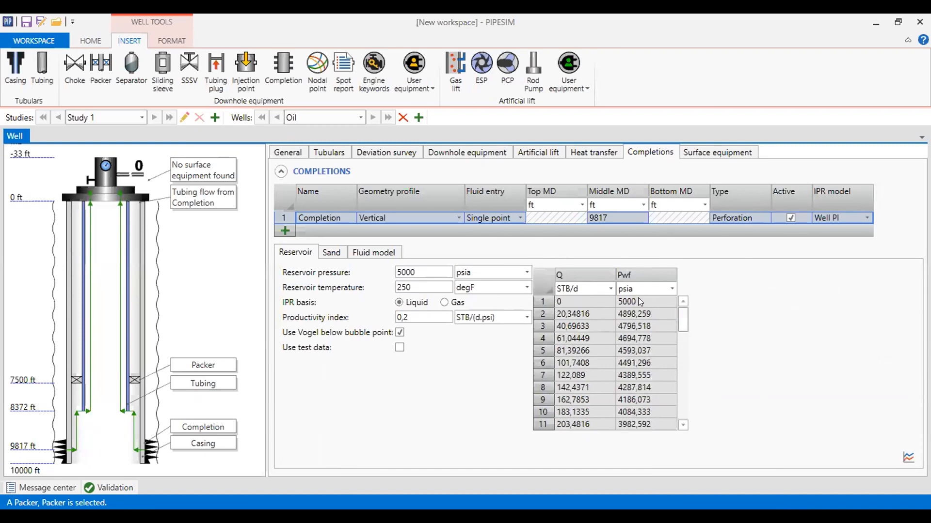
pyautogui.click(547, 281)
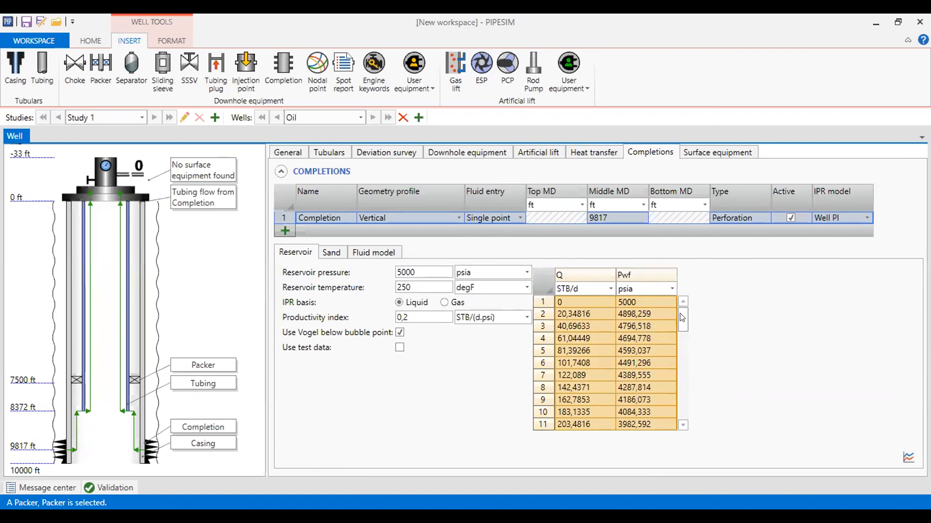
pyautogui.moveTo(682, 320); pyautogui.dragTo(689, 412)
pyautogui.click(908, 457)
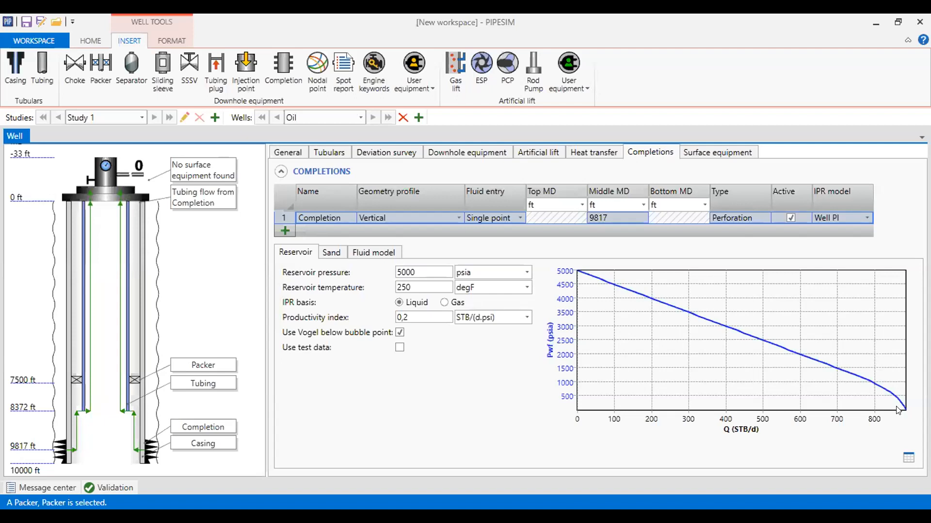
# Step: Check the model's validation and start a nodal analysis task with the nodal point at Bottomhole
pyautogui.click(99, 44)
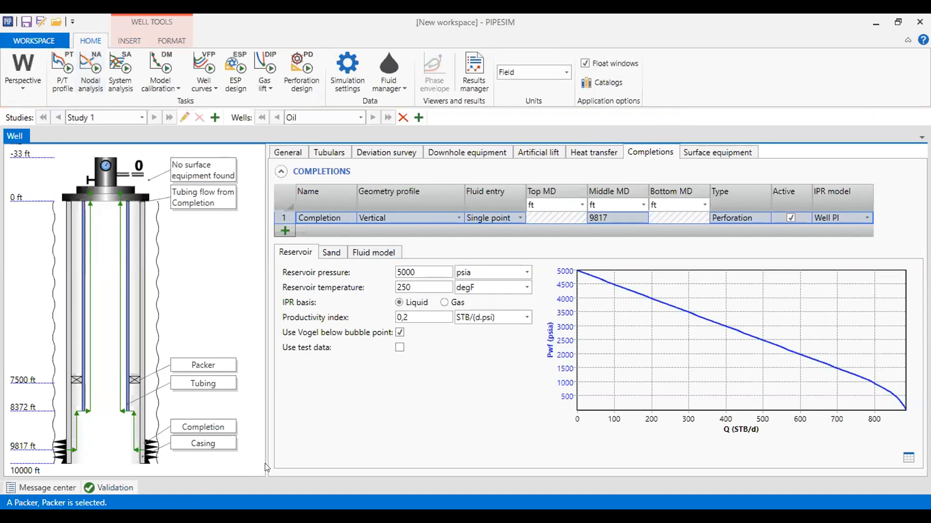
pyautogui.click(120, 487)
pyautogui.click(89, 84)
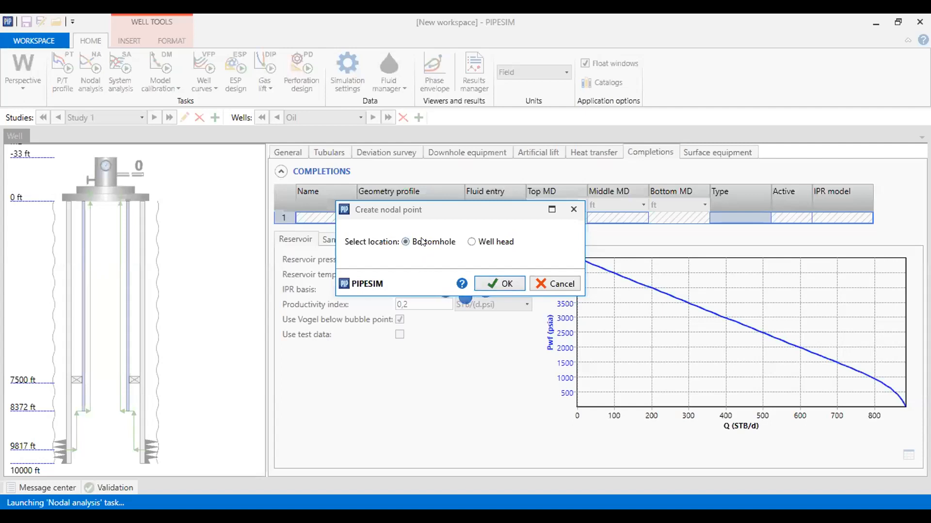
pyautogui.click(505, 284)
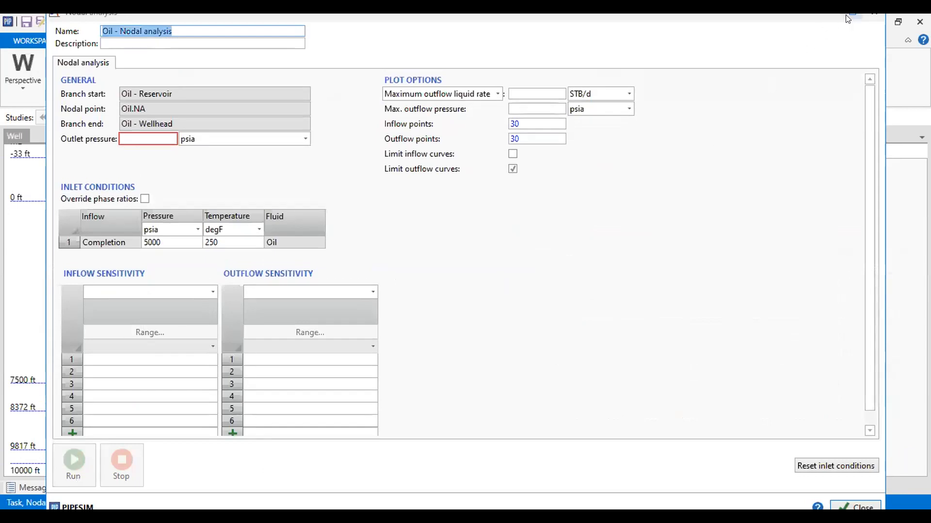
# Step: Set the nodal analysis outlet pressure to 200 psia and run the analysis
pyautogui.click(848, 16)
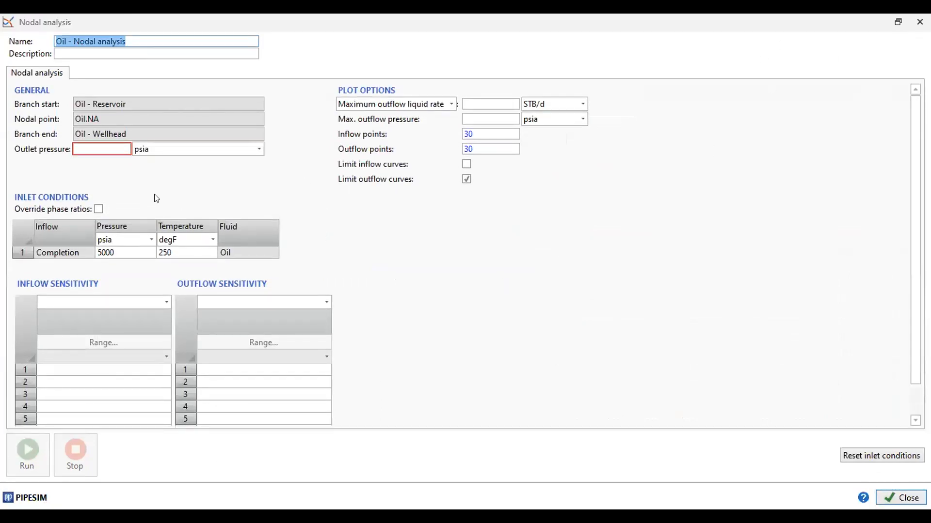
pyautogui.click(96, 148)
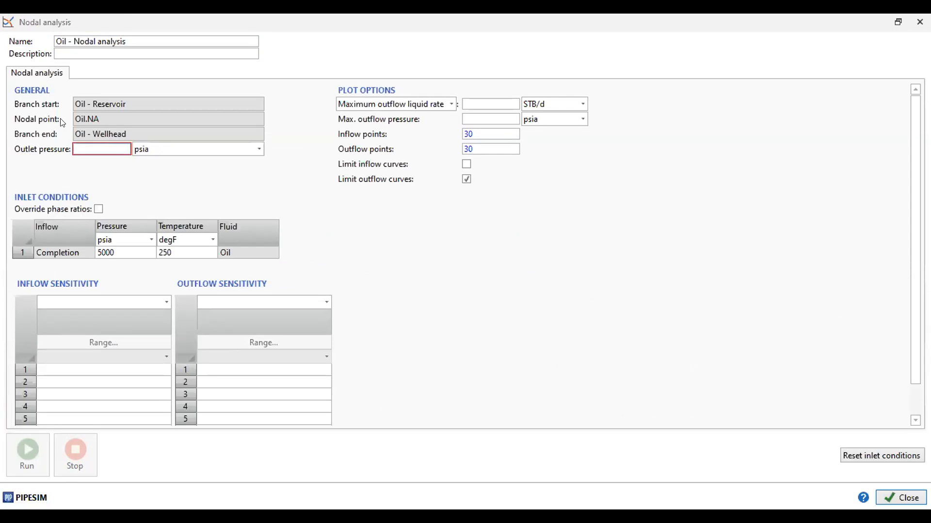
pyautogui.moveTo(86, 142)
pyautogui.write('200')
pyautogui.click(124, 252)
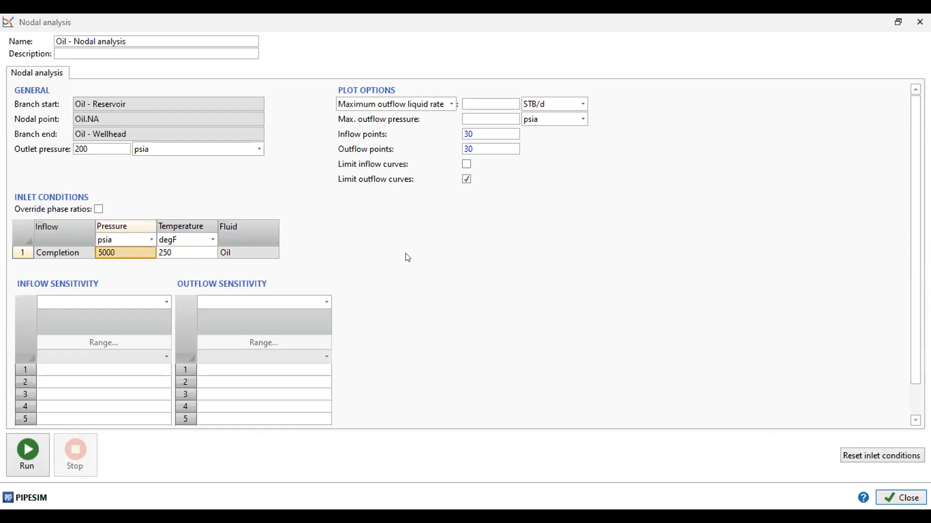
pyautogui.click(33, 451)
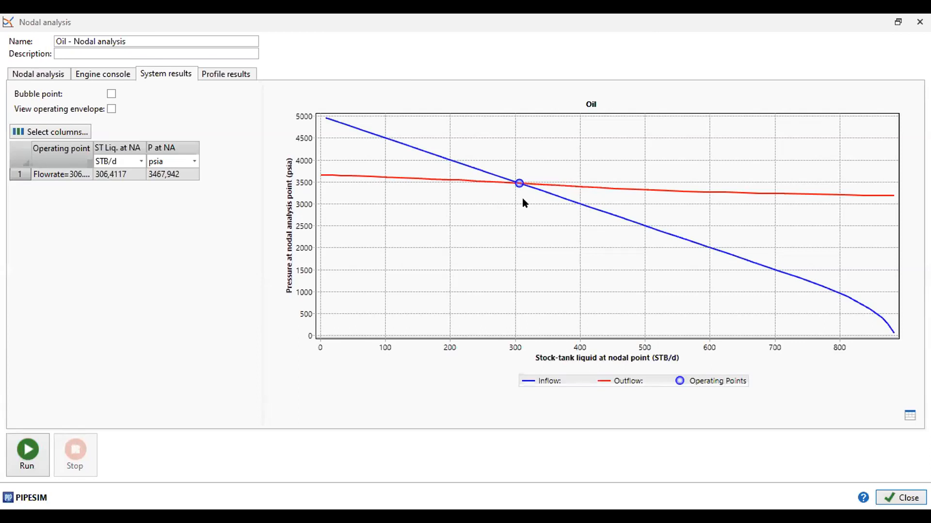
# Step: Inspect the operating point's liquid rate and pressure, and temporarily show the bubble point line and operating envelope on the system plot
pyautogui.moveTo(92, 154); pyautogui.dragTo(194, 148)
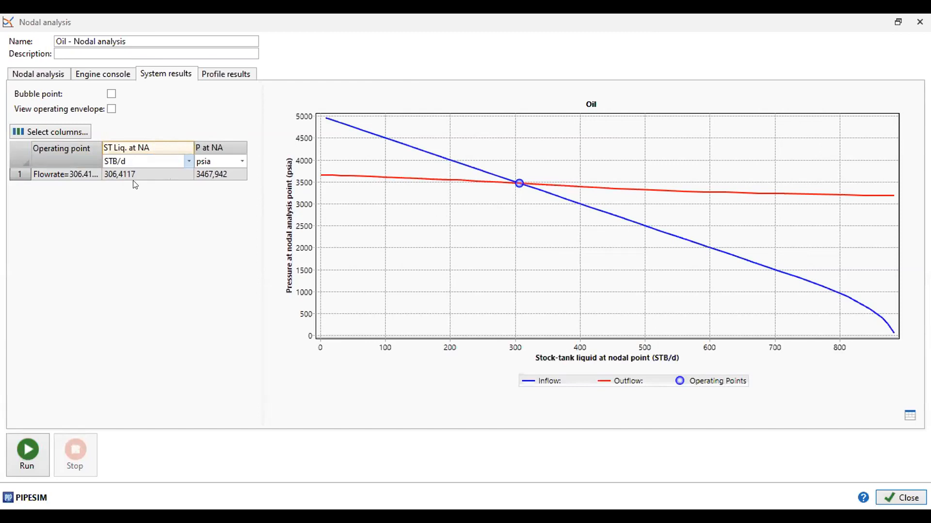
pyautogui.click(113, 178)
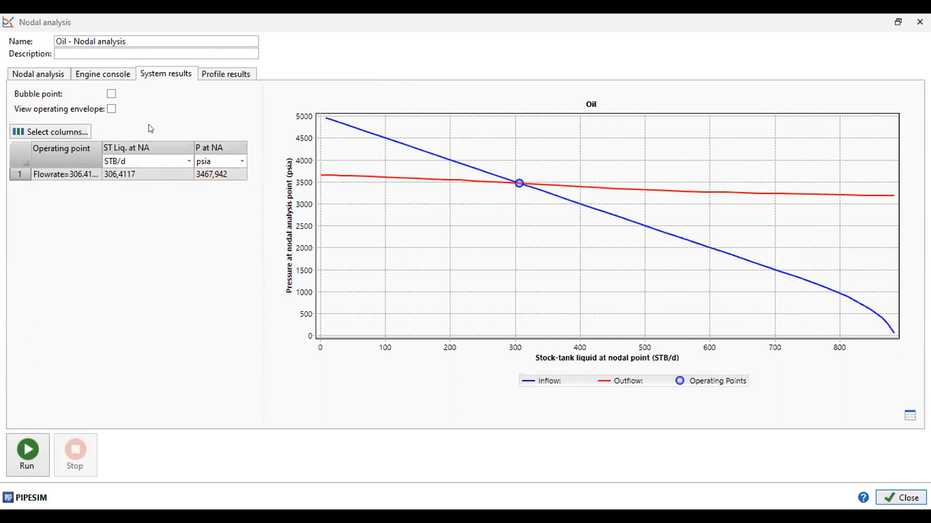
pyautogui.click(111, 93)
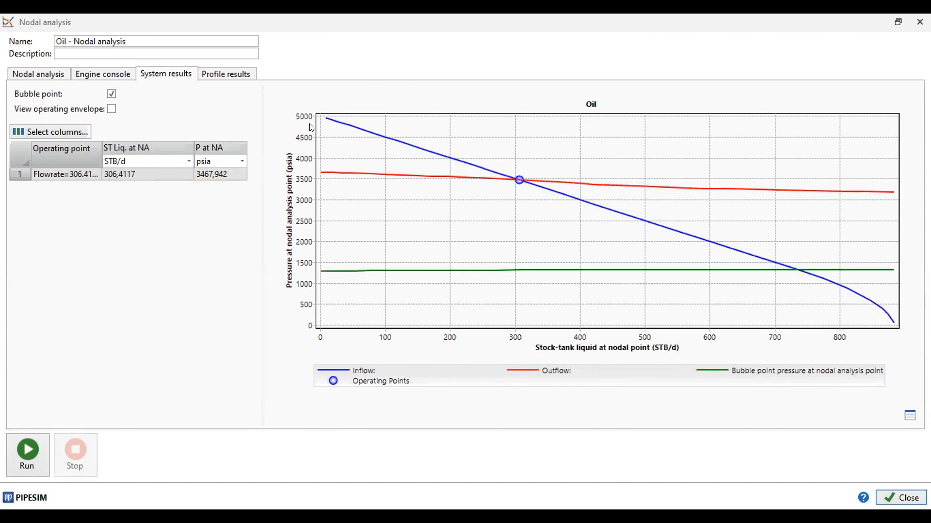
pyautogui.click(111, 109)
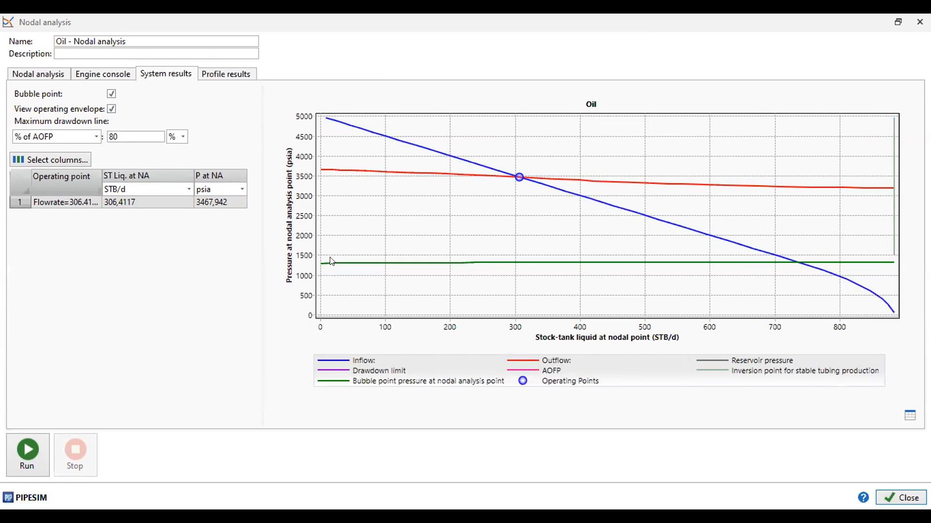
pyautogui.click(111, 109)
pyautogui.click(111, 96)
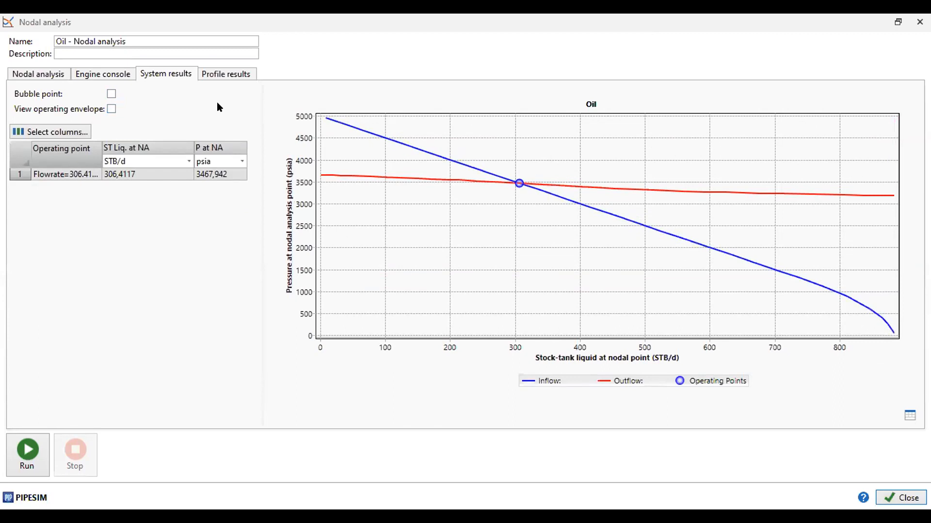
# Step: Examine the pressure versus elevation profile against the system results, and browse the variables available for the profile's X-axis
pyautogui.click(244, 82)
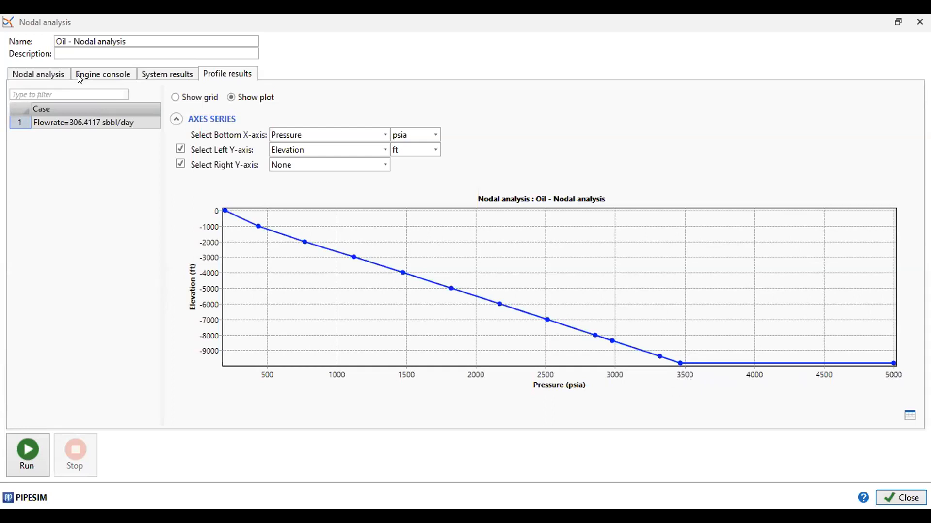
pyautogui.click(165, 74)
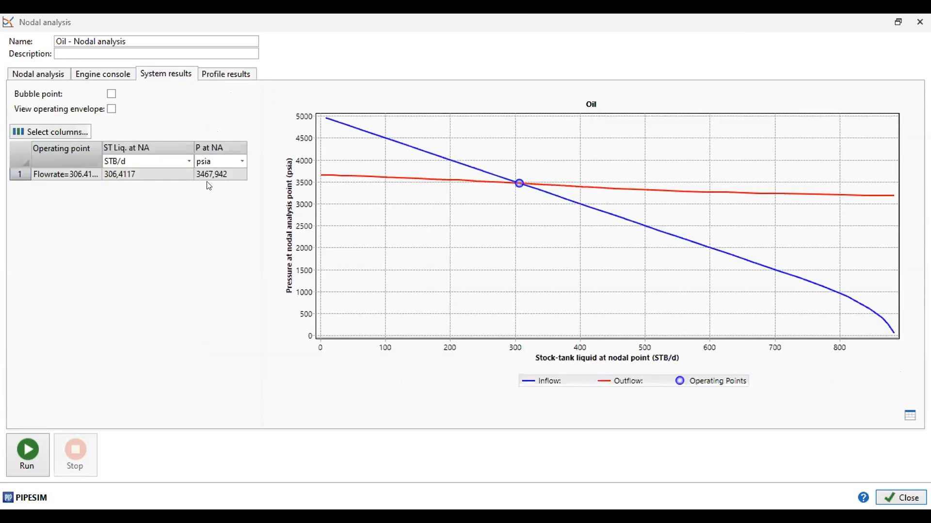
pyautogui.click(225, 74)
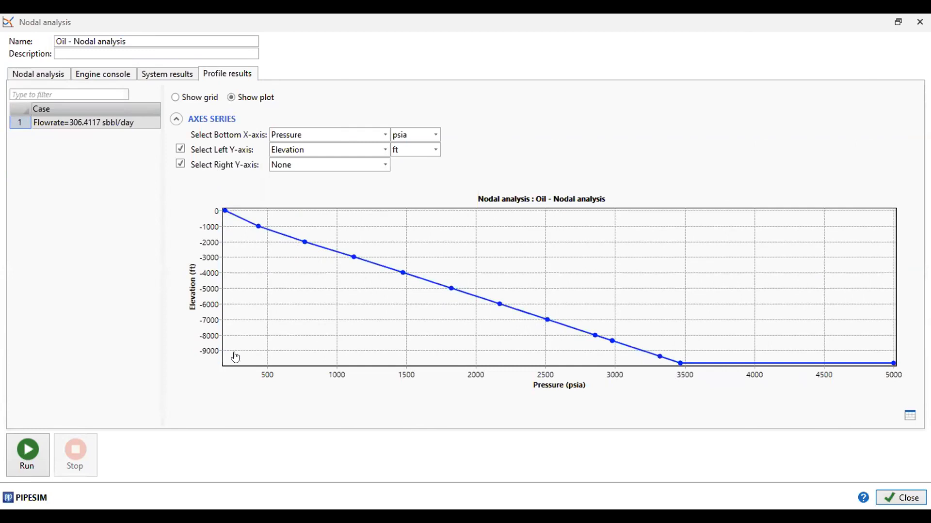
pyautogui.click(386, 136)
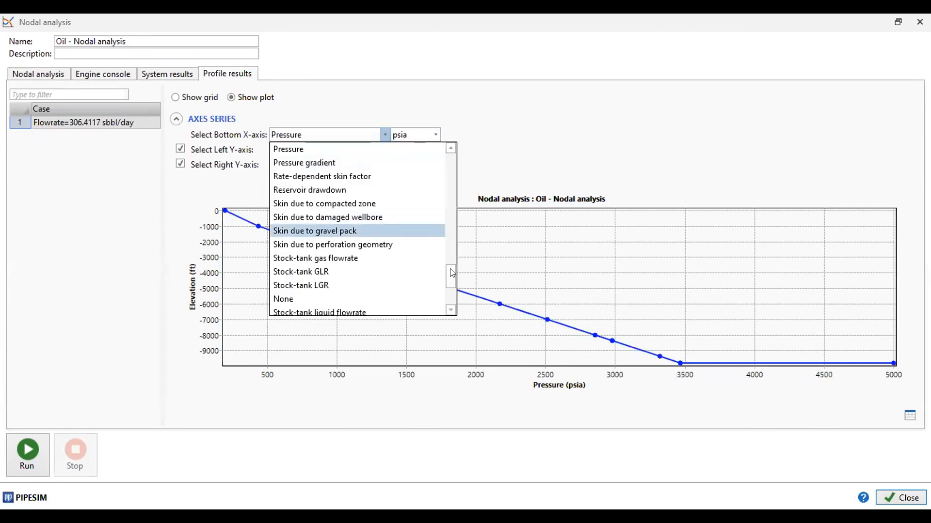
pyautogui.scroll(2, 450, 267)
pyautogui.moveTo(451, 267); pyautogui.dragTo(463, 240)
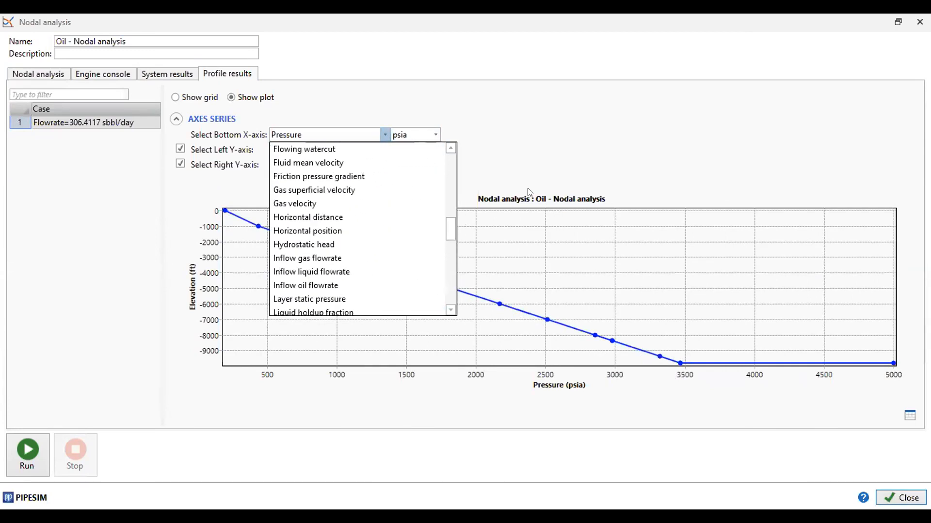
pyautogui.click(604, 137)
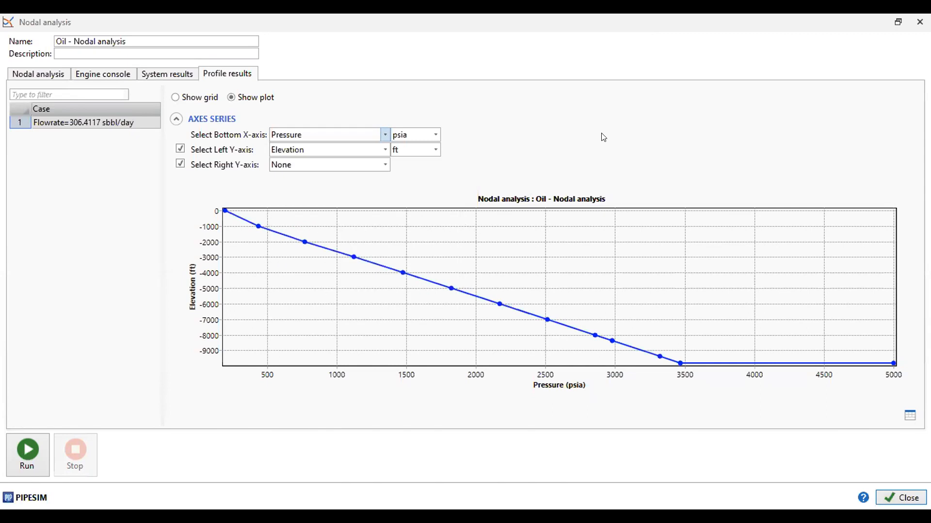
# Step: View the pressure and elevation profile as a table of values, and return to its plot
pyautogui.click(910, 418)
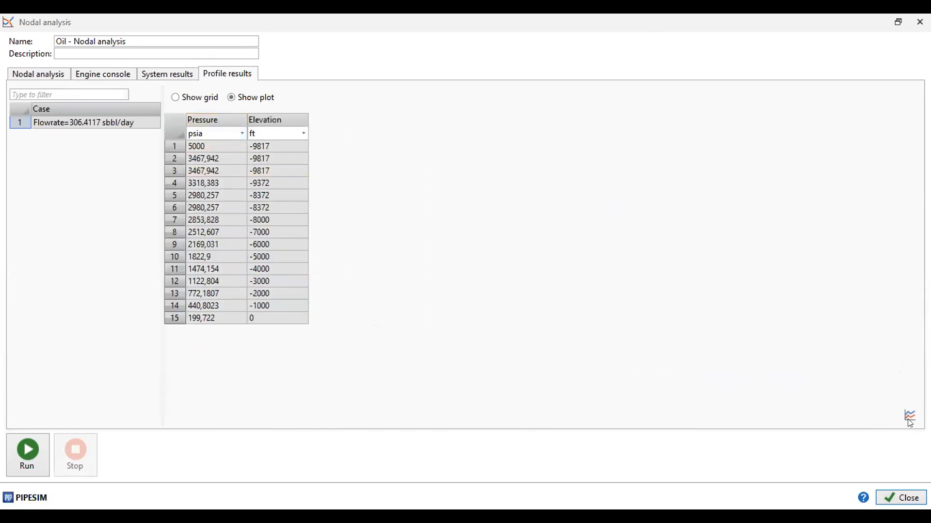
pyautogui.click(910, 419)
pyautogui.click(911, 417)
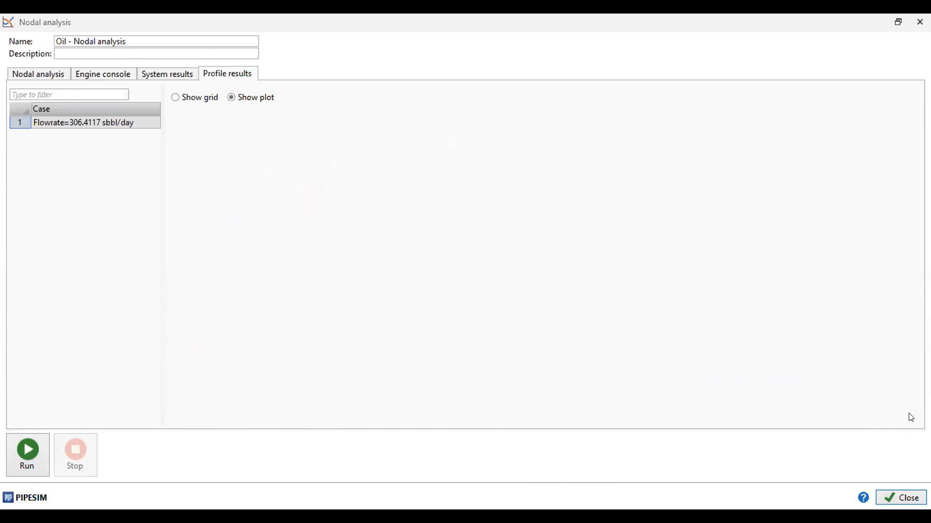
pyautogui.click(173, 162)
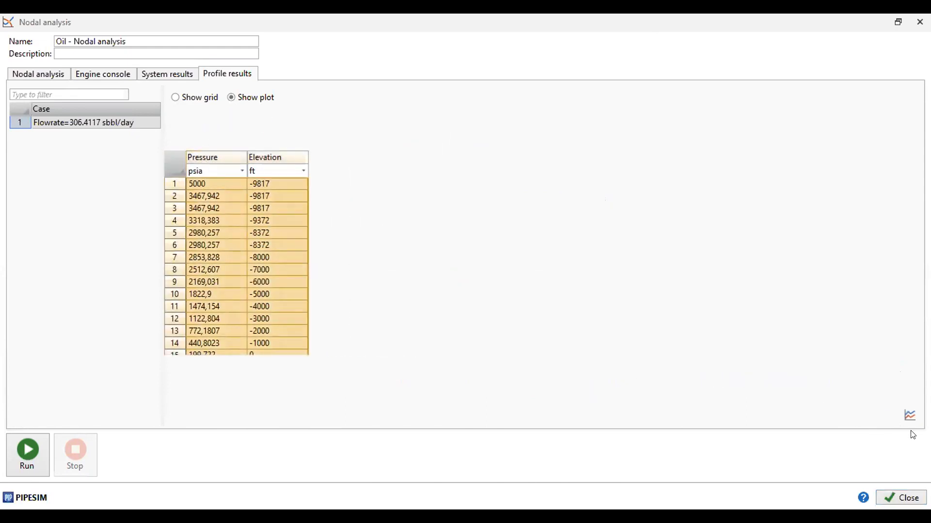
pyautogui.click(911, 416)
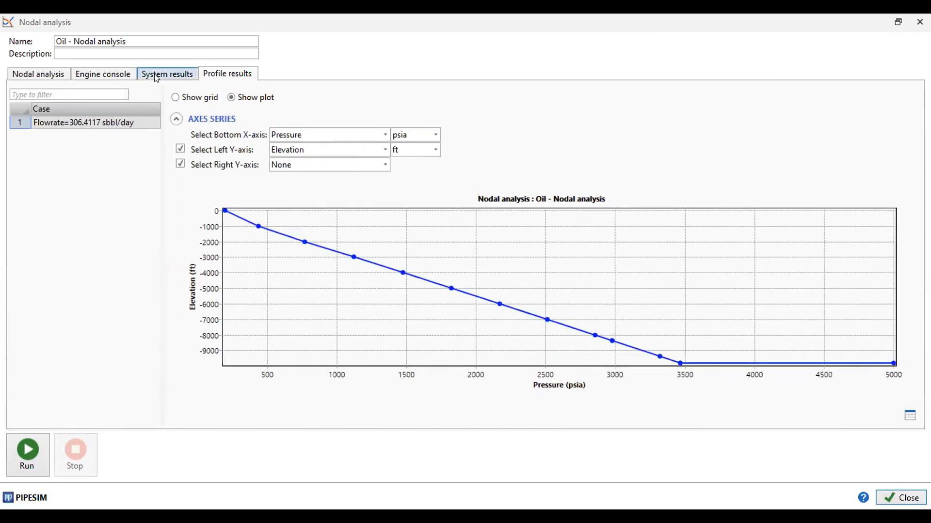
# Step: Review the system results' tabulated inflow, outflow and operating point data down to the last rows, and return to the plot
pyautogui.click(156, 76)
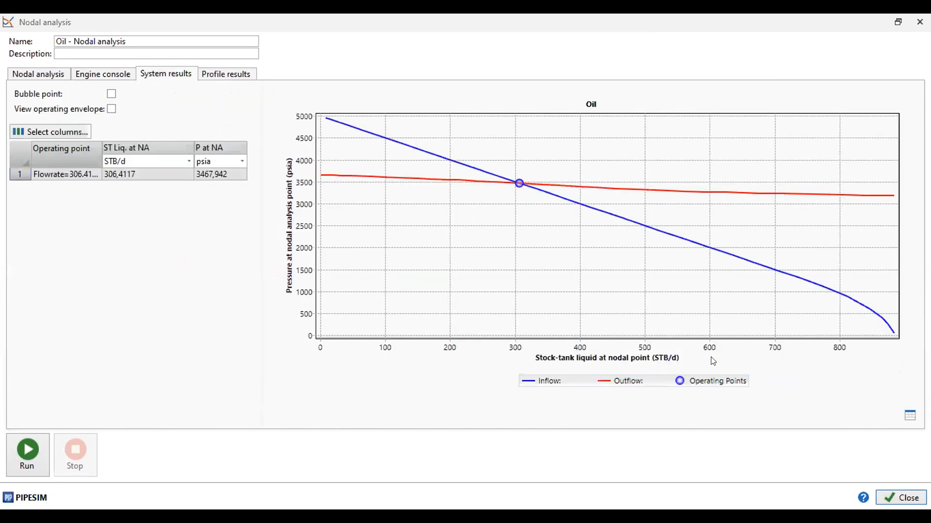
pyautogui.click(910, 417)
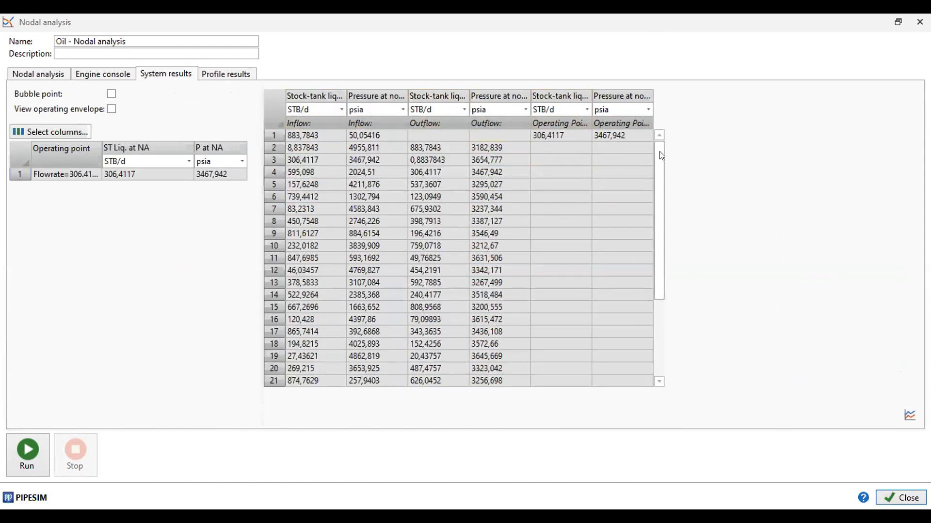
pyautogui.moveTo(656, 154)
pyautogui.mouseDown()
pyautogui.moveTo(660, 340)
pyautogui.moveTo(658, 150)
pyautogui.mouseUp()
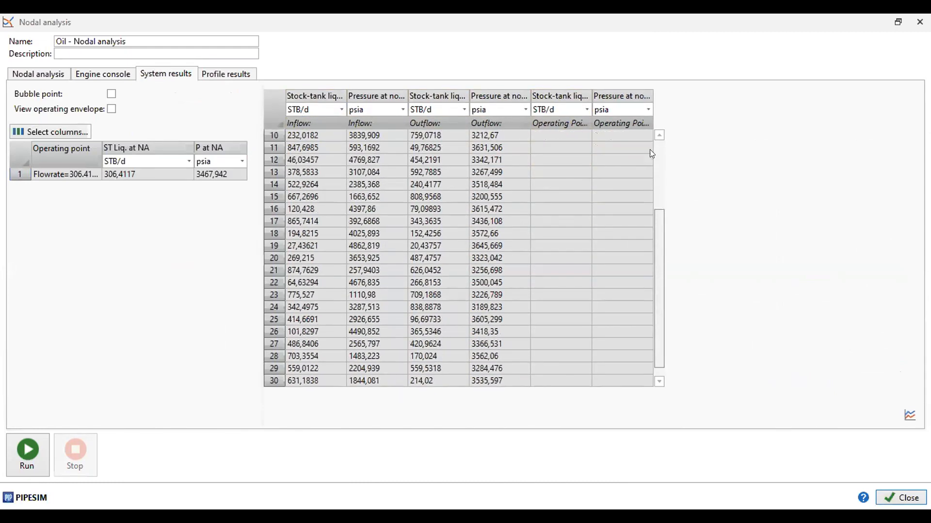
pyautogui.click(908, 415)
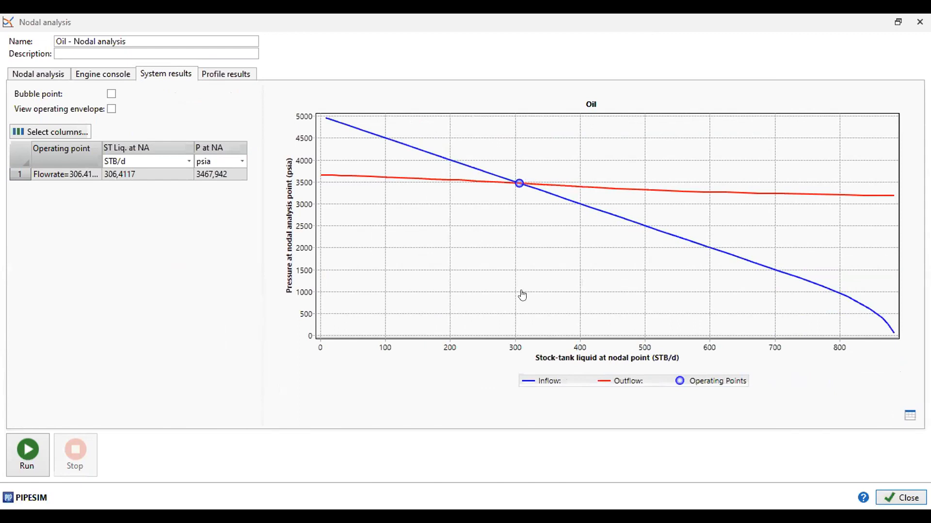
# Step: Choose the Completion's Reservoir pressure as the inflow sensitivity variable of the nodal analysis
pyautogui.click(51, 77)
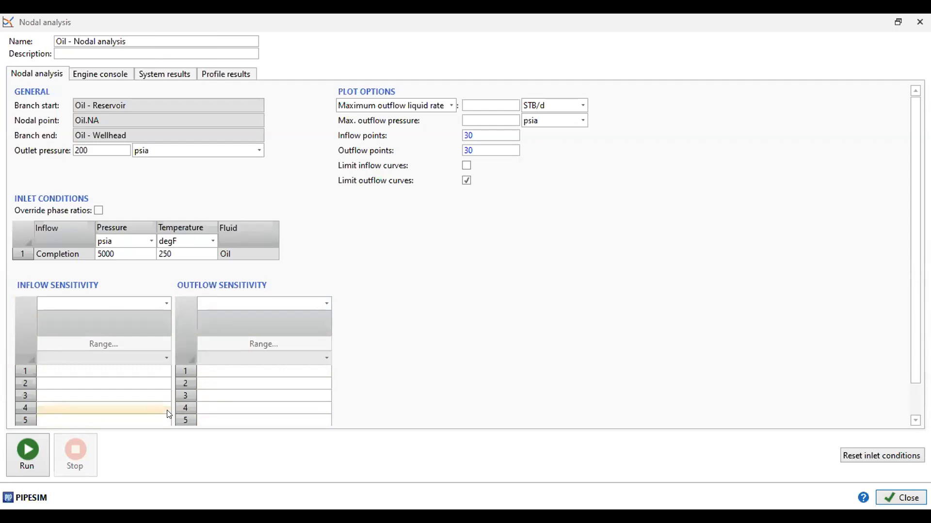
pyautogui.click(166, 302)
pyautogui.click(71, 332)
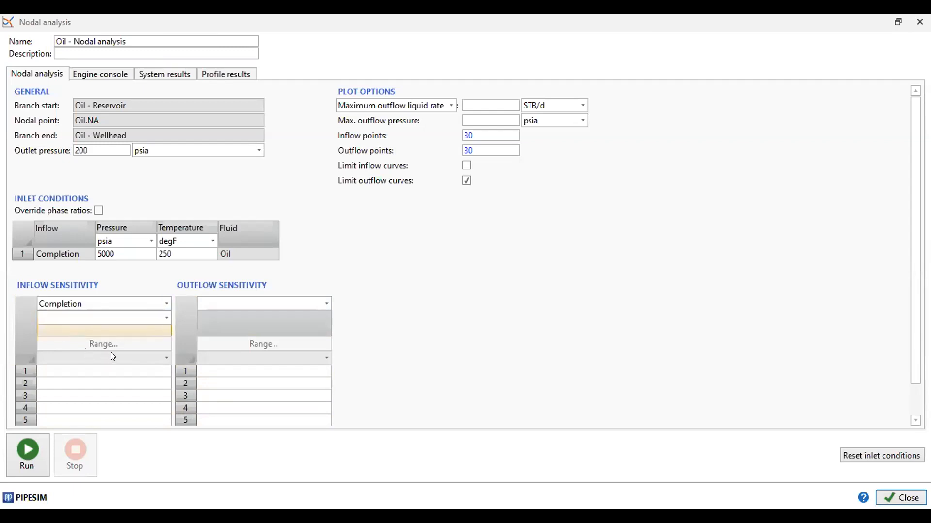
pyautogui.click(166, 317)
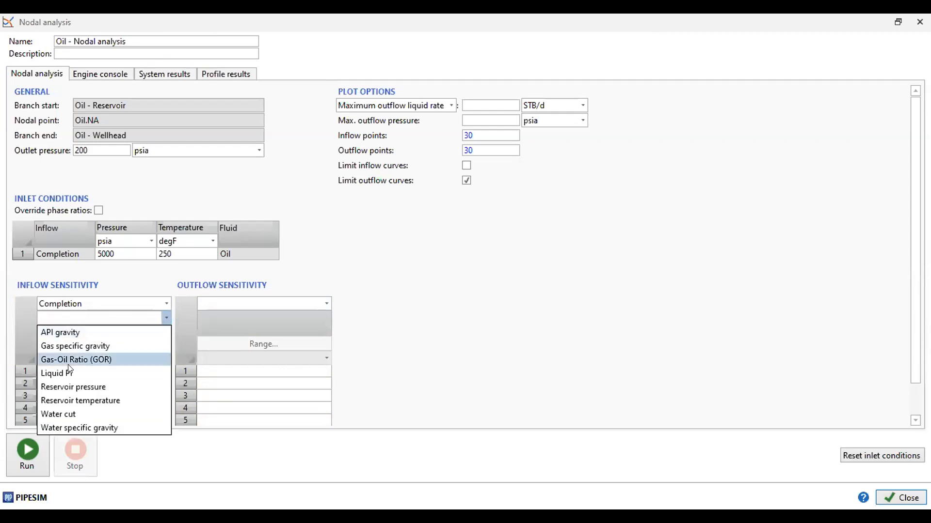
pyautogui.click(275, 324)
pyautogui.click(166, 317)
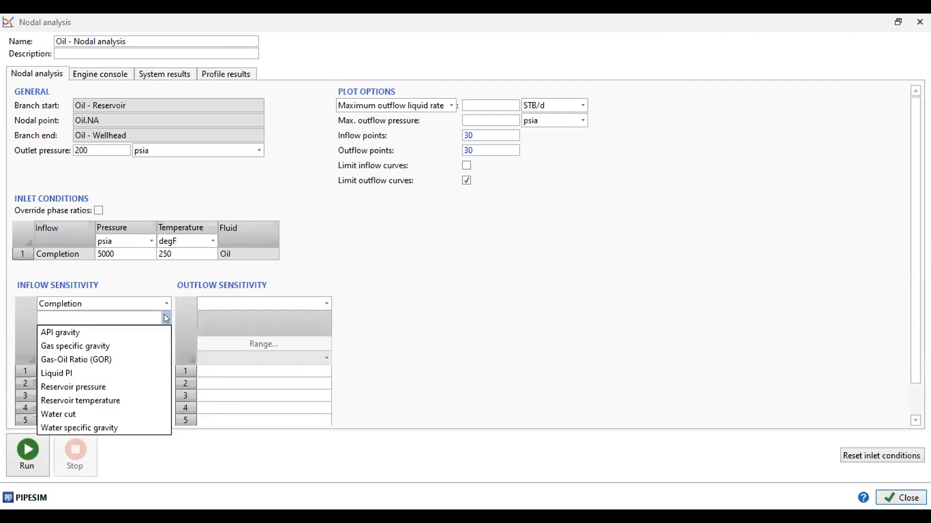
pyautogui.click(103, 388)
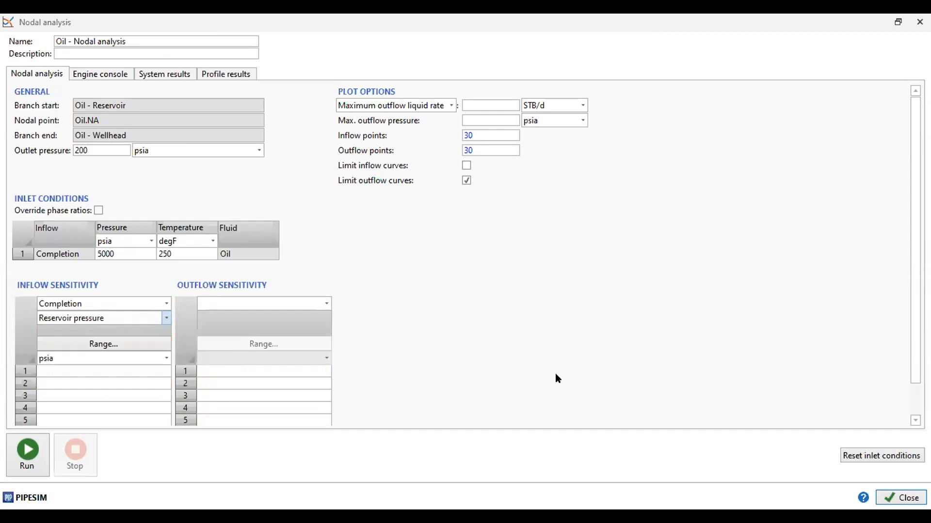
# Step: Enter inflow sensitivity reservoir pressures of 3200, 3600, 4000 and 5000 psia and rerun the nodal analysis
pyautogui.click(106, 371)
pyautogui.write('3200')
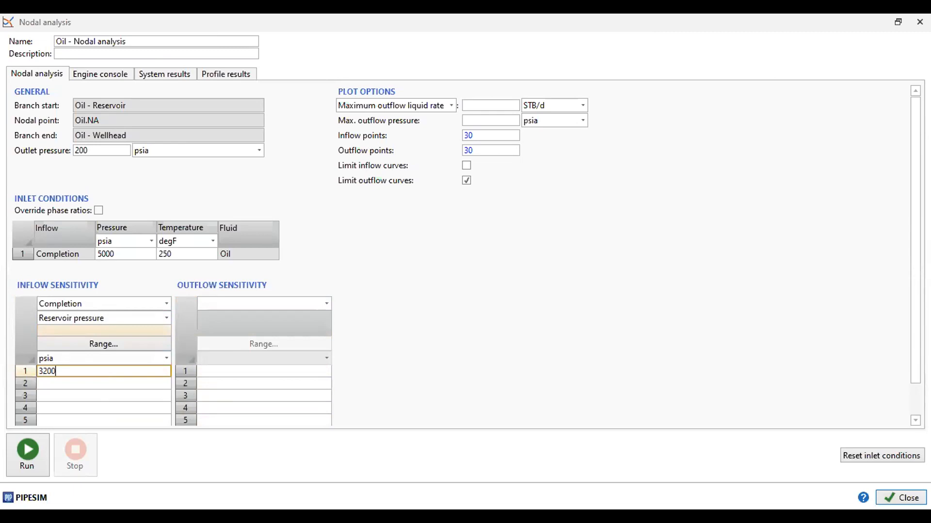
pyautogui.click(91, 383)
pyautogui.write('3600')
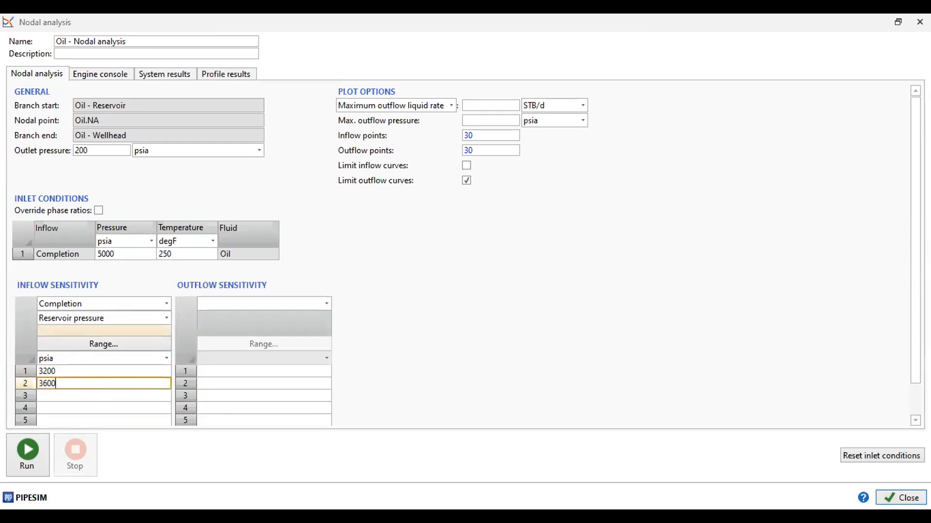
pyautogui.click(91, 397)
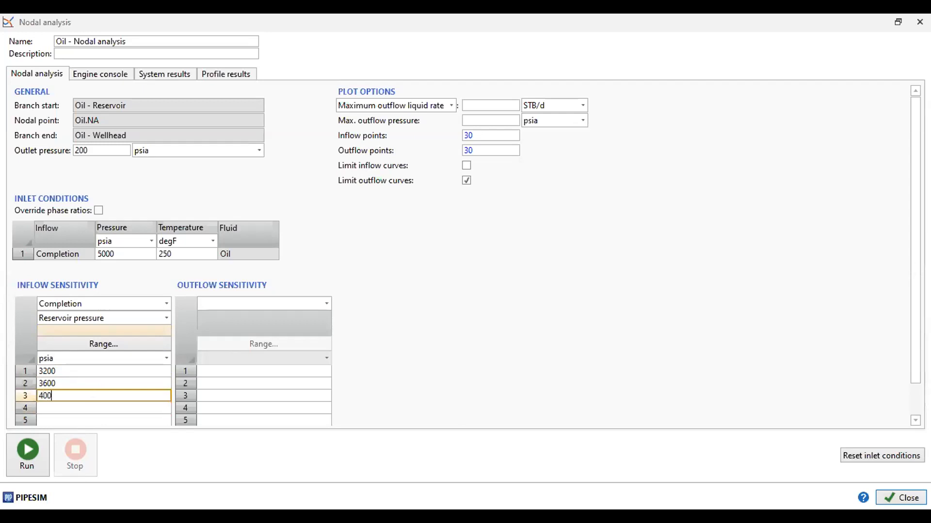
pyautogui.write('4000')
pyautogui.click(69, 411)
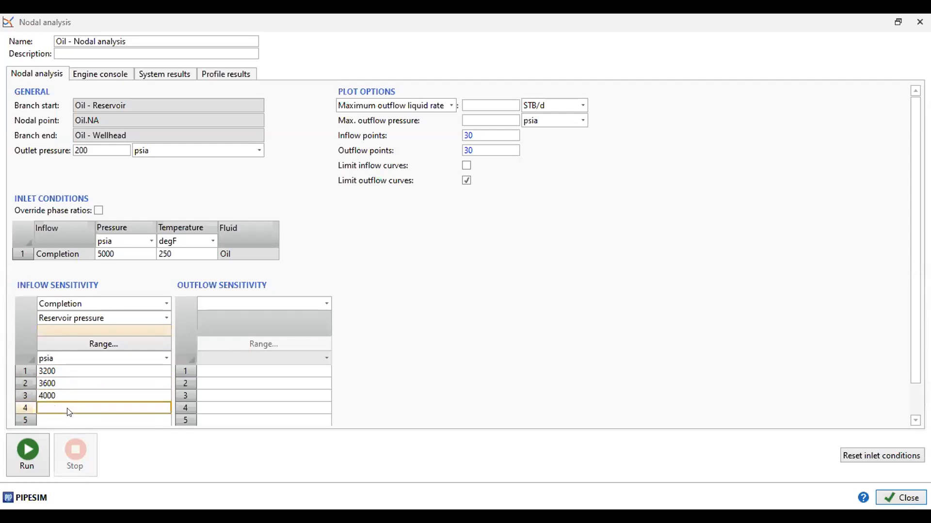
pyautogui.write('5000')
pyautogui.click(166, 359)
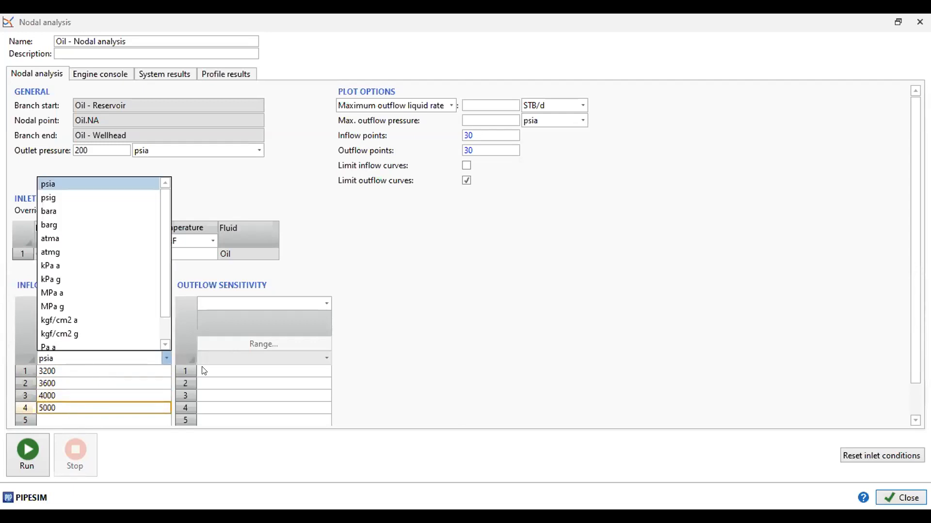
pyautogui.click(422, 370)
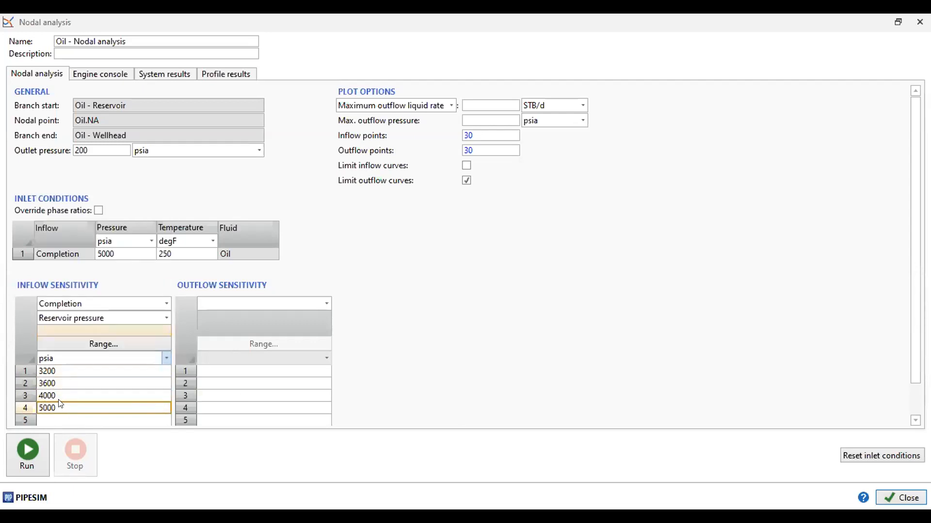
pyautogui.click(26, 456)
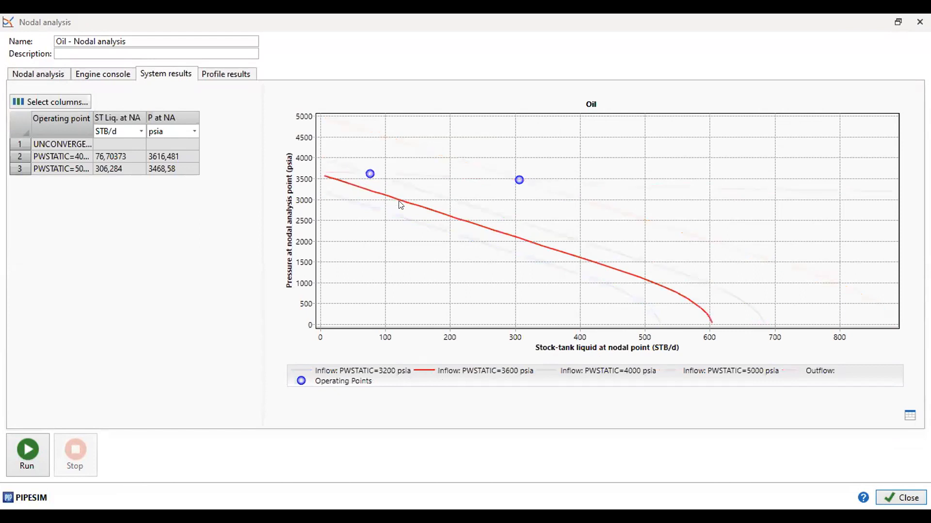
# Step: Zoom in on the 4000 psia operating point in the system results plot, view the curves' data as a table, and return to the plot
pyautogui.moveTo(337, 258); pyautogui.dragTo(504, 120)
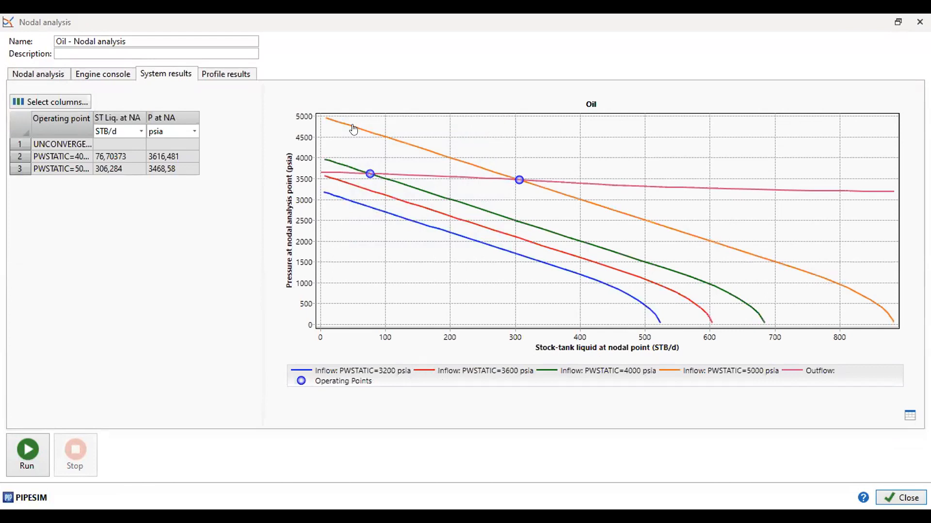
pyautogui.moveTo(332, 137); pyautogui.dragTo(435, 251)
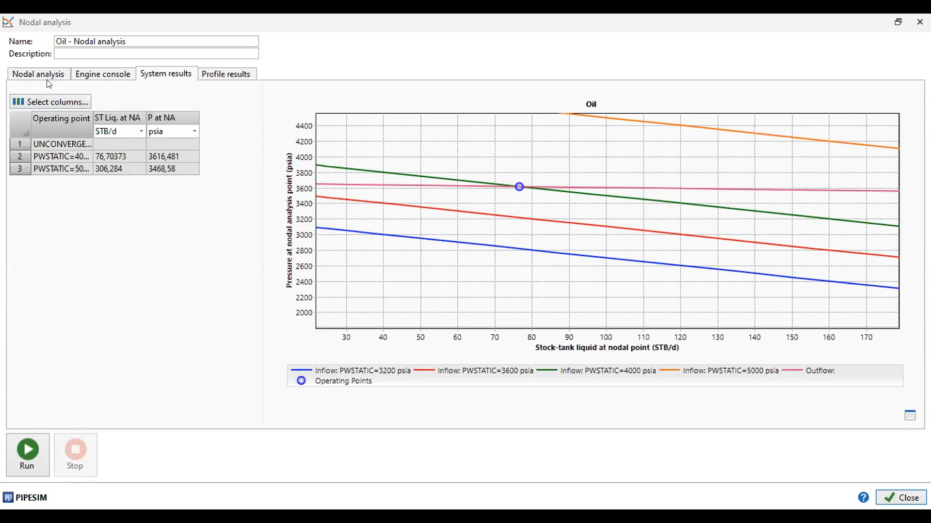
pyautogui.click(166, 74)
pyautogui.click(199, 74)
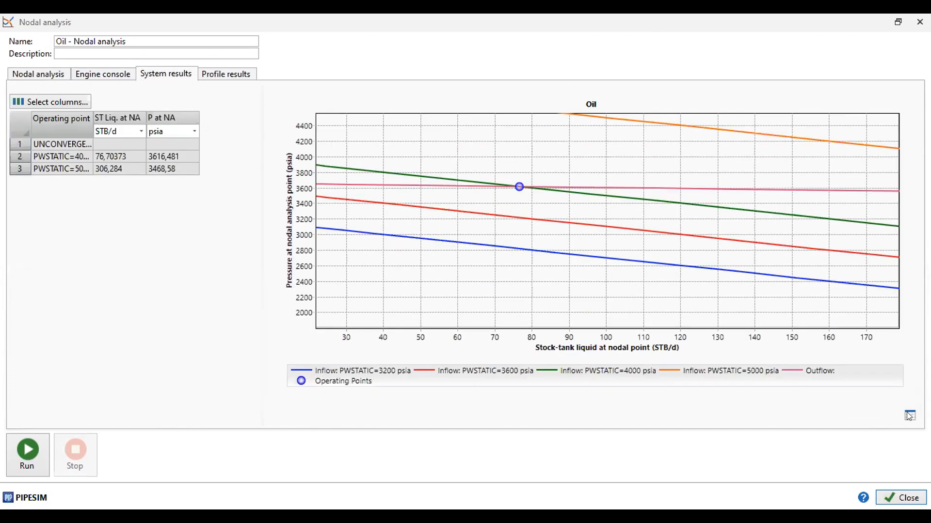
pyautogui.click(908, 415)
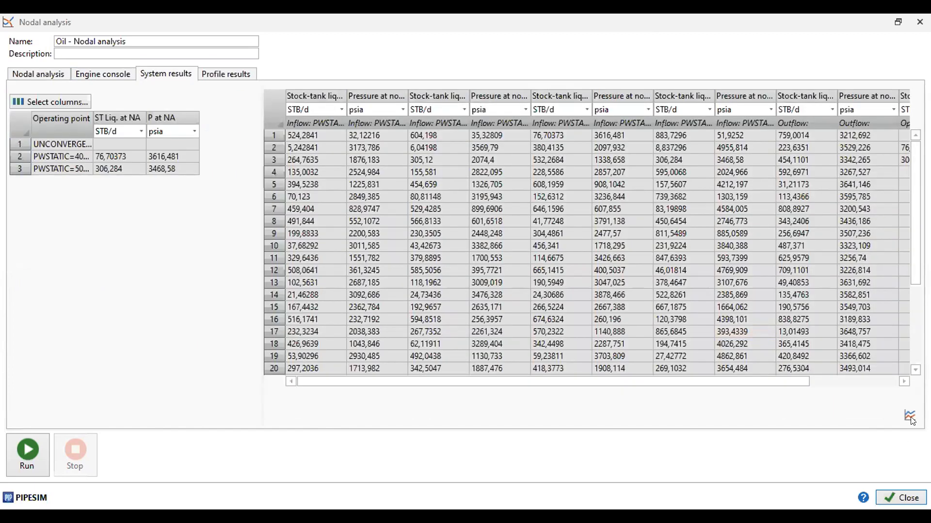
pyautogui.click(910, 418)
# Step: Check the nodal analysis settings against the system results plot, and close the nodal analysis
pyautogui.click(51, 74)
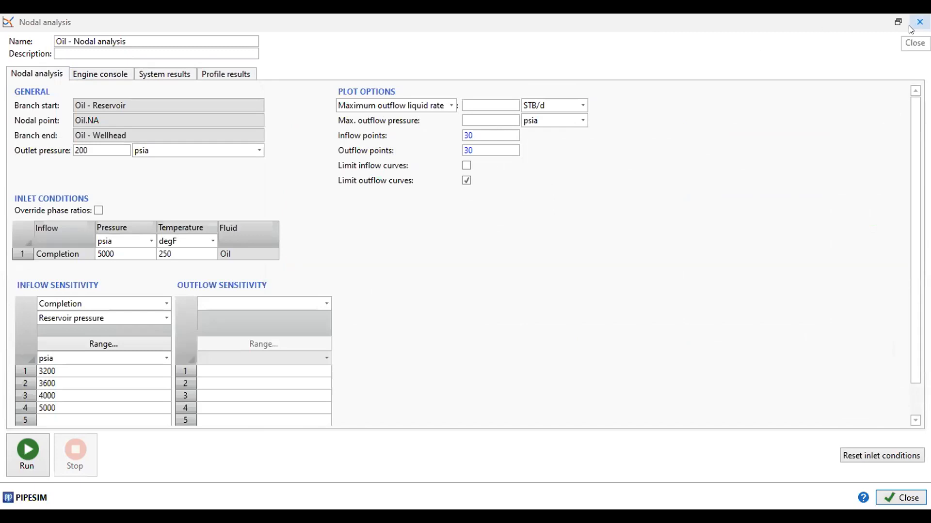
pyautogui.click(180, 77)
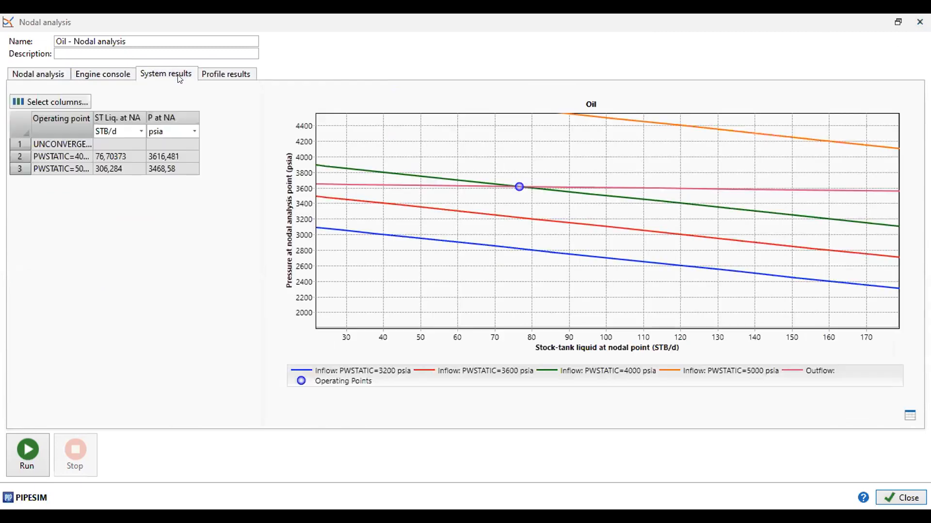
pyautogui.rightClick(437, 279)
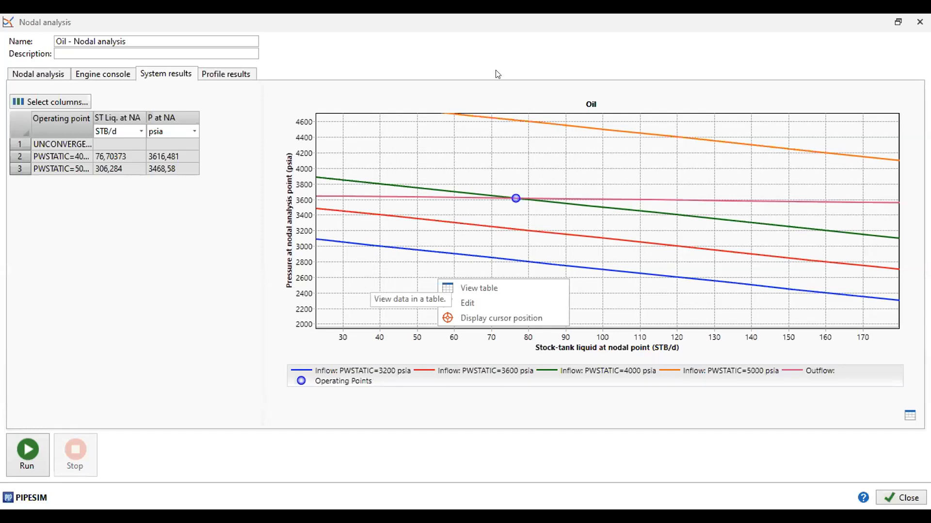
pyautogui.click(49, 77)
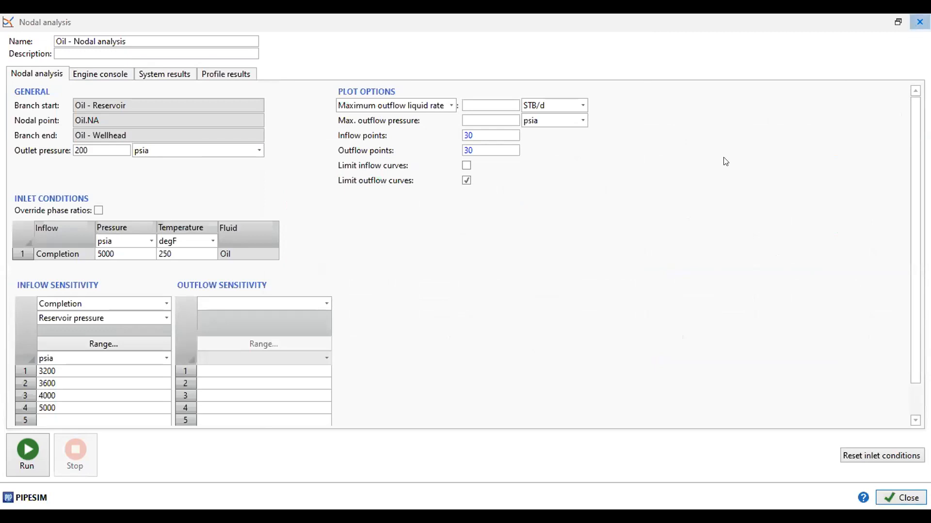
pyautogui.press('Escape')
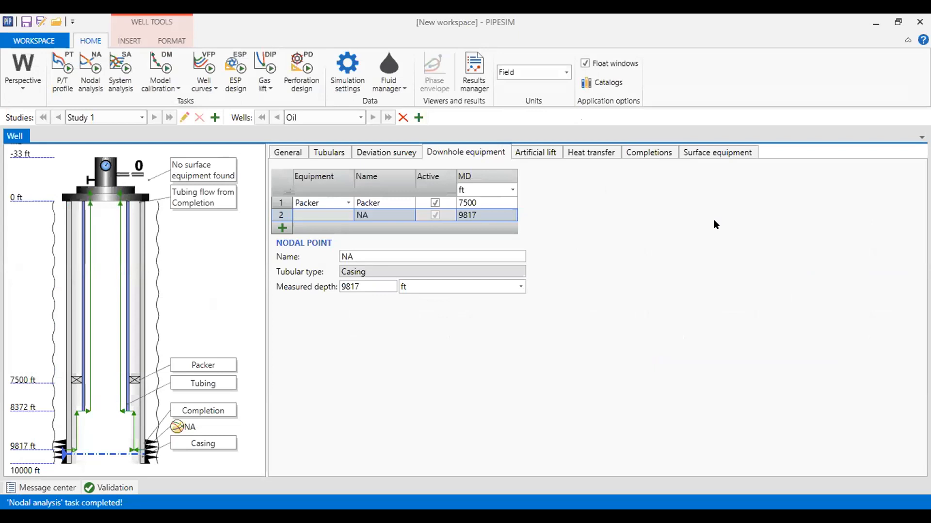
# Step: Insert a PCP as artificial lift inside the tubing below the packer, at about 8220 ft
pyautogui.click(548, 153)
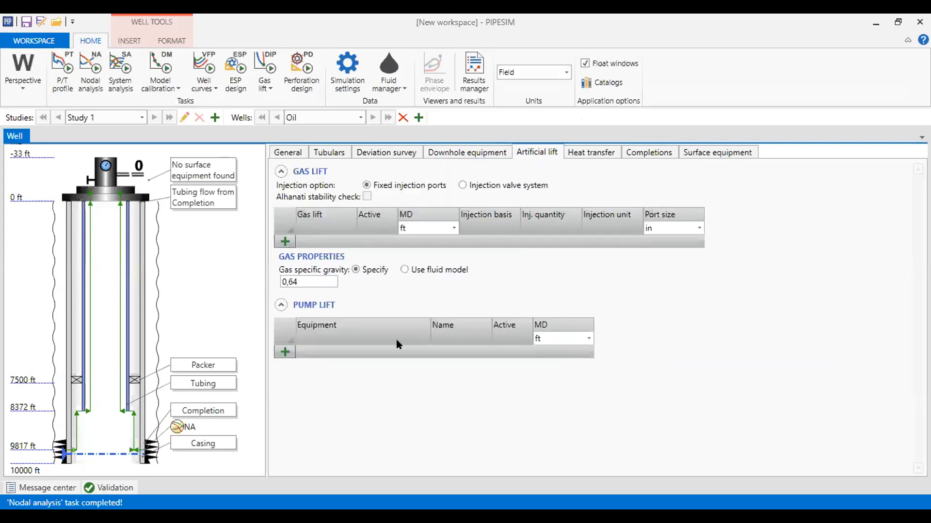
pyautogui.click(129, 41)
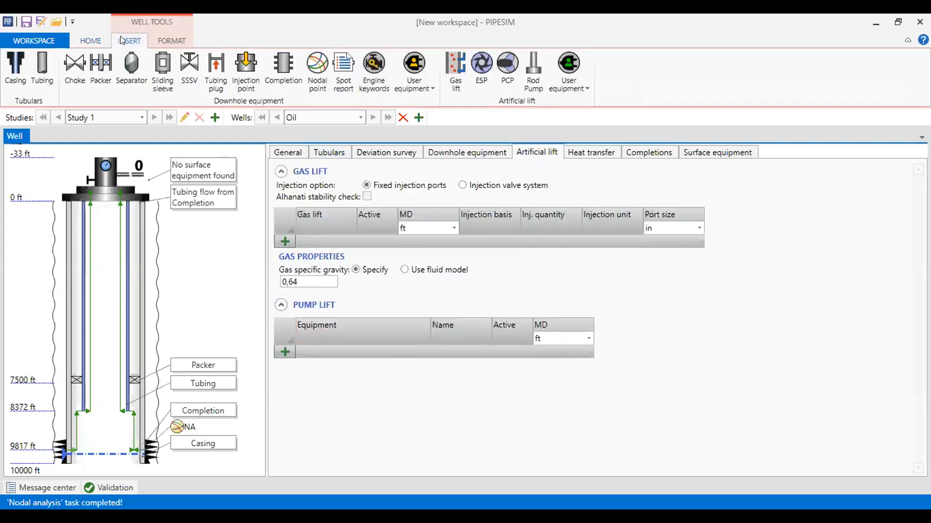
pyautogui.click(507, 80)
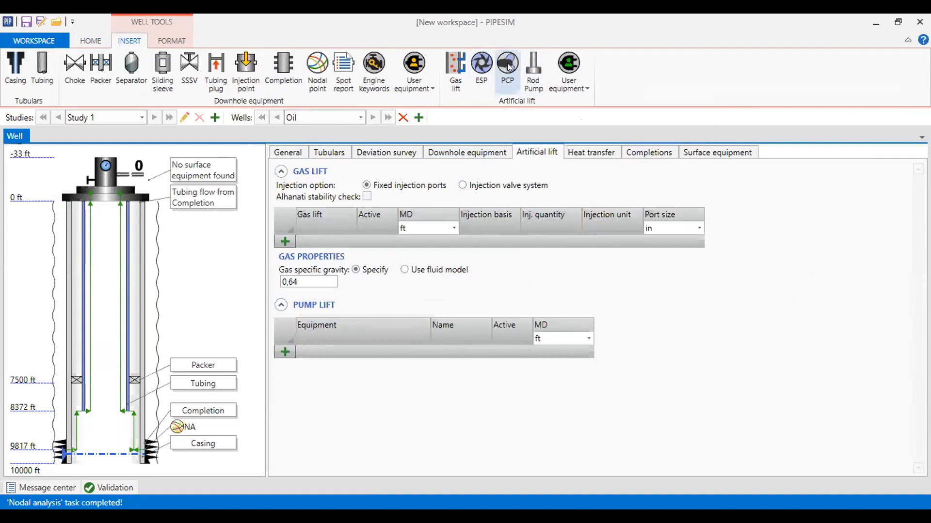
pyautogui.moveTo(508, 67)
pyautogui.mouseDown()
pyautogui.moveTo(148, 373)
pyautogui.moveTo(105, 397)
pyautogui.moveTo(105, 410)
pyautogui.moveTo(105, 401)
pyautogui.mouseUp()
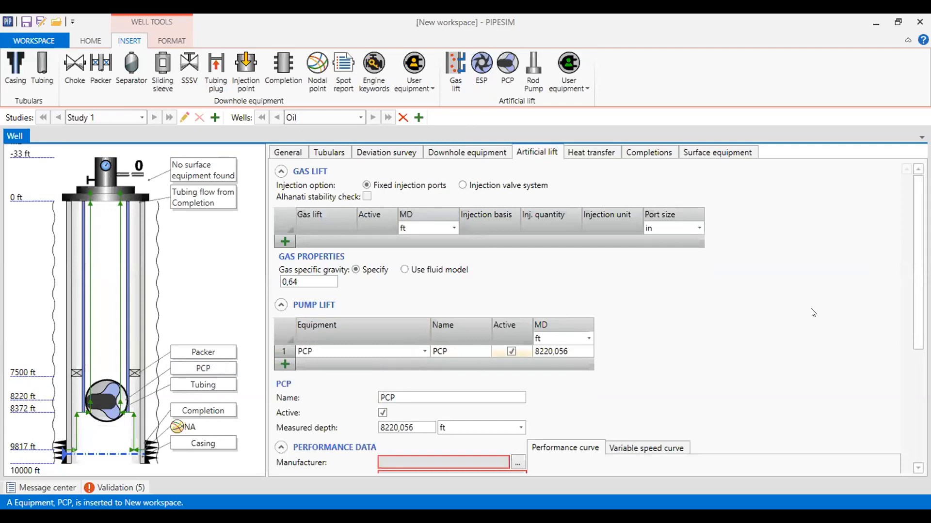
# Step: Set the PCP's measured depth to 8372 ft
pyautogui.scroll(-3, 532, 269)
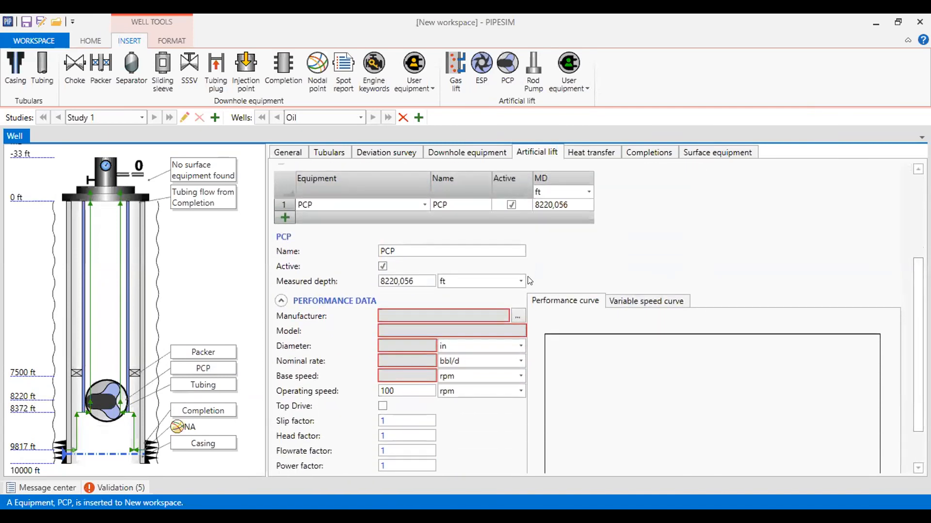
pyautogui.click(564, 205)
pyautogui.click(573, 199)
pyautogui.write('8372')
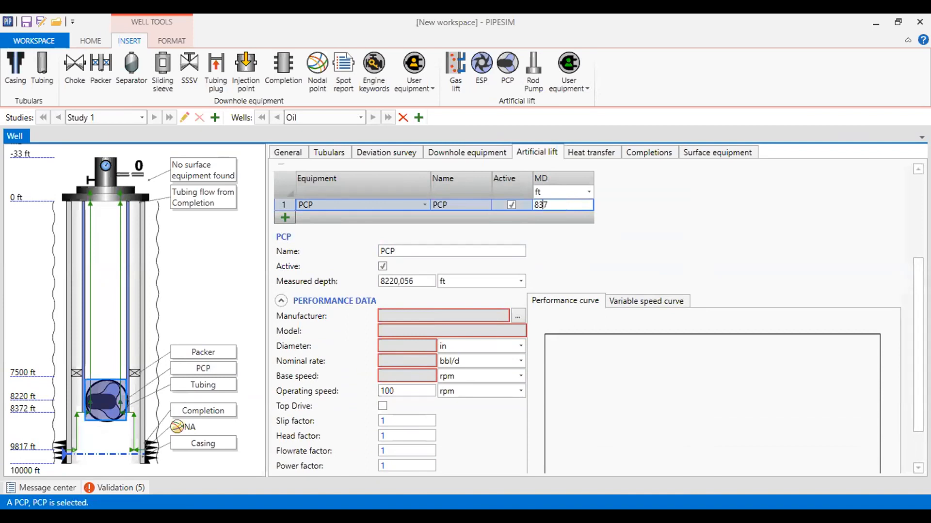
pyautogui.press('Return')
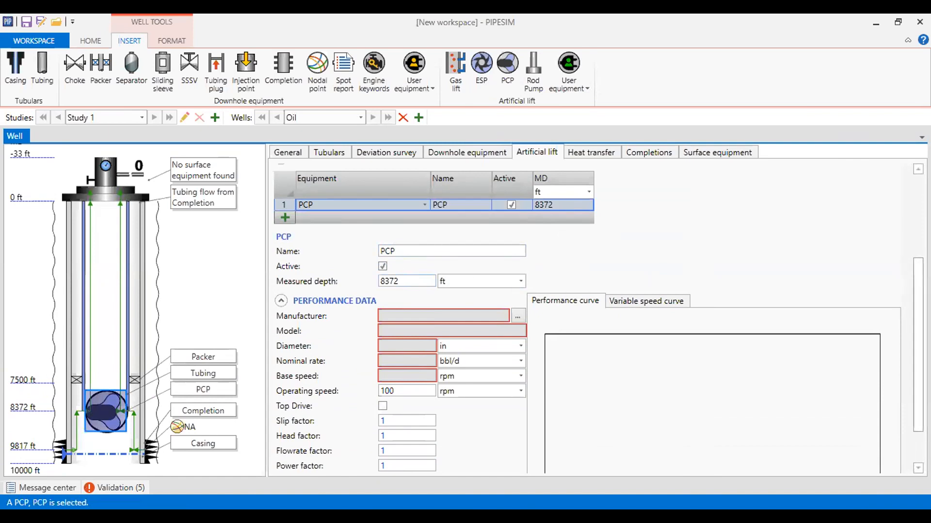
# Step: Filter the PCP catalog for models containing 42 and assign the KUDU 42 K 900 to the pump
pyautogui.scroll(-1, 905, 262)
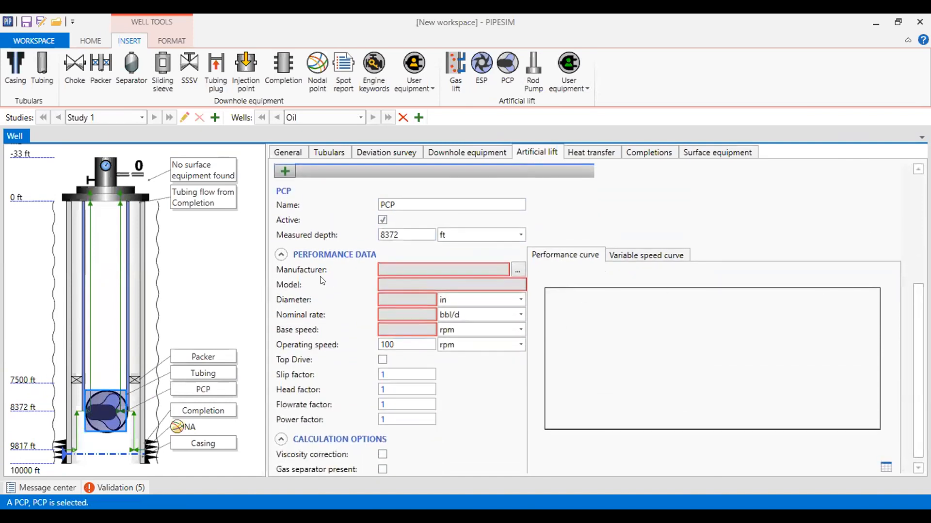
pyautogui.click(516, 269)
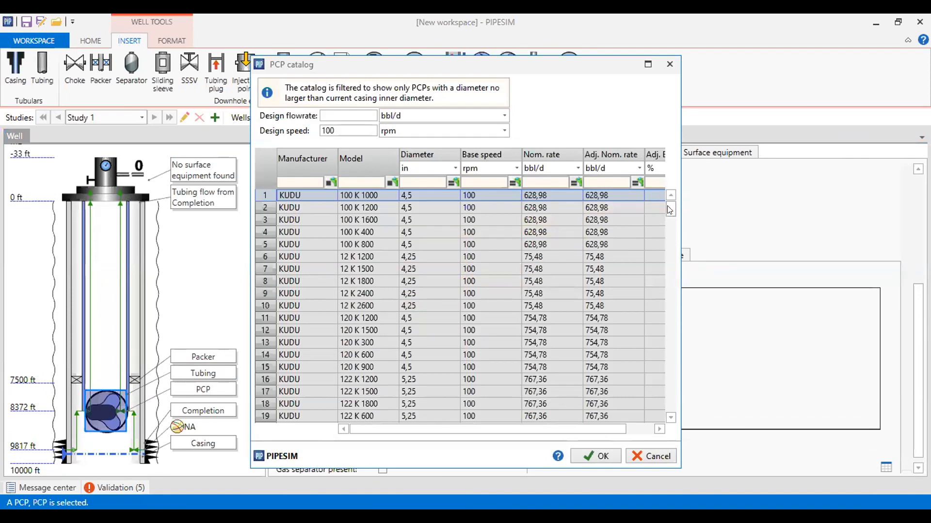
pyautogui.scroll(-1, 671, 209)
pyautogui.click(355, 178)
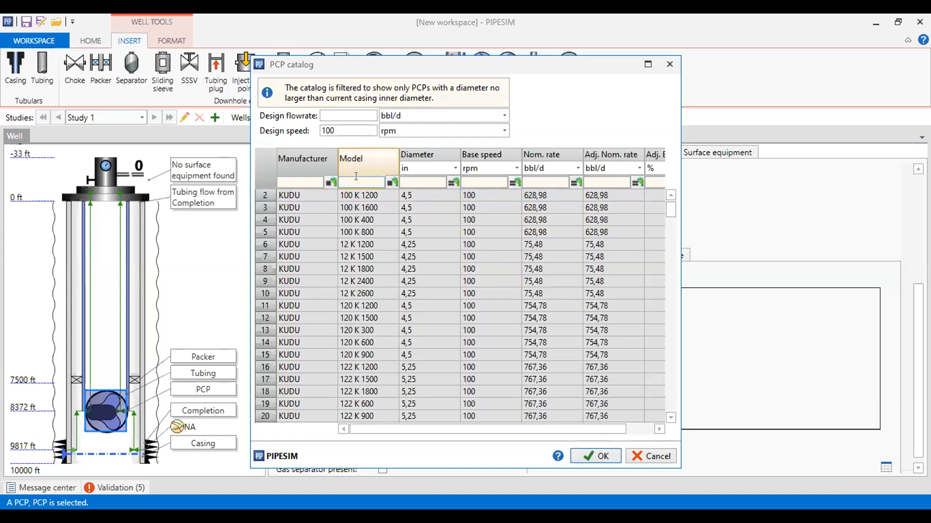
pyautogui.write('42')
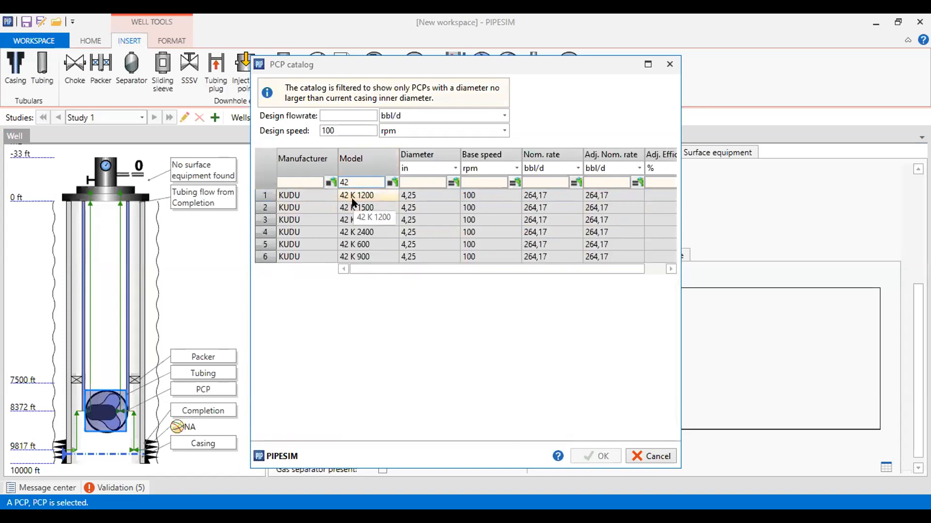
pyautogui.click(265, 257)
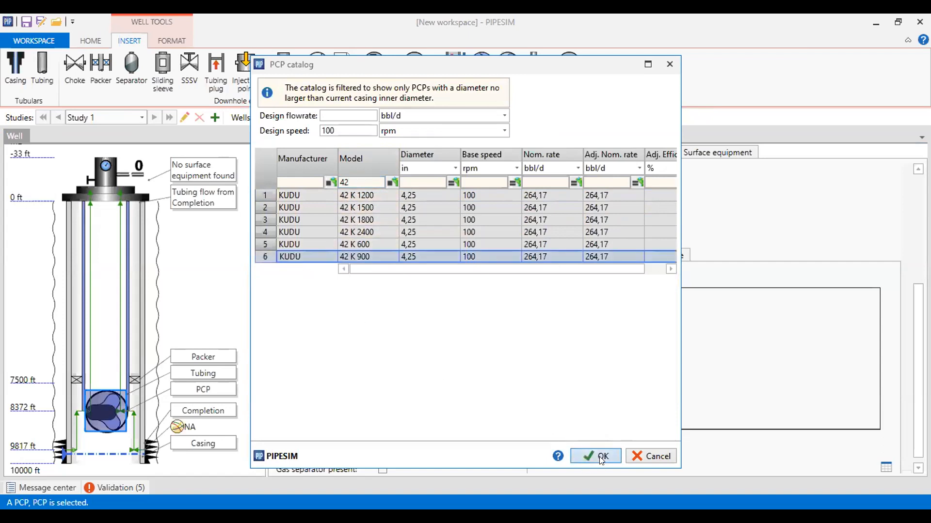
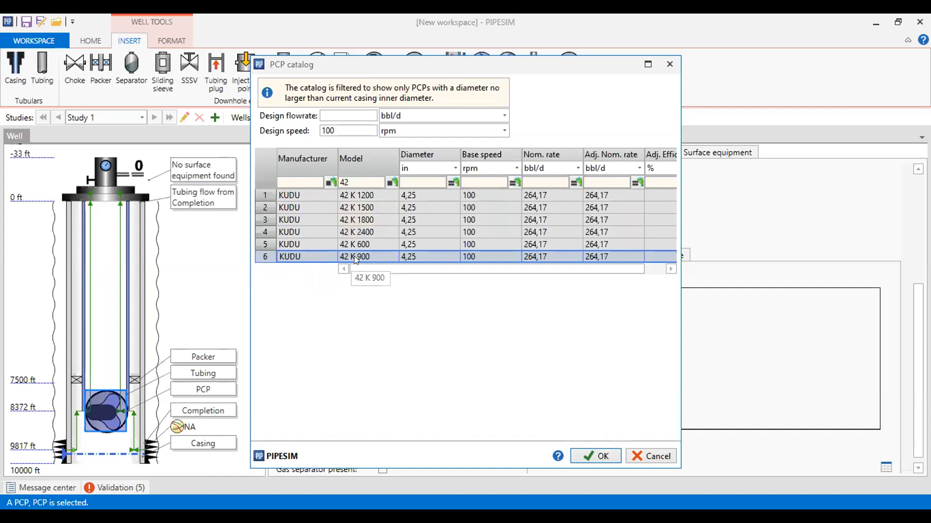
pyautogui.moveTo(382, 270); pyautogui.dragTo(400, 269)
pyautogui.click(364, 270)
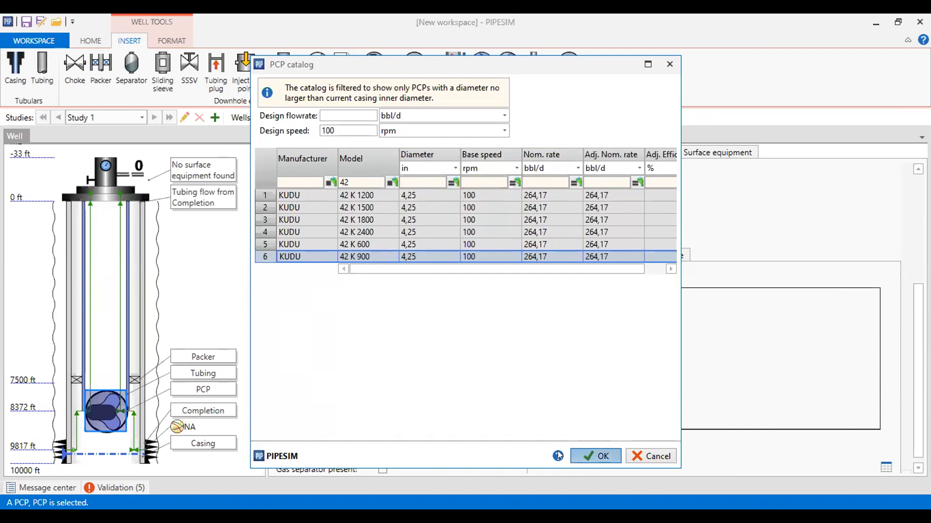
pyautogui.click(595, 456)
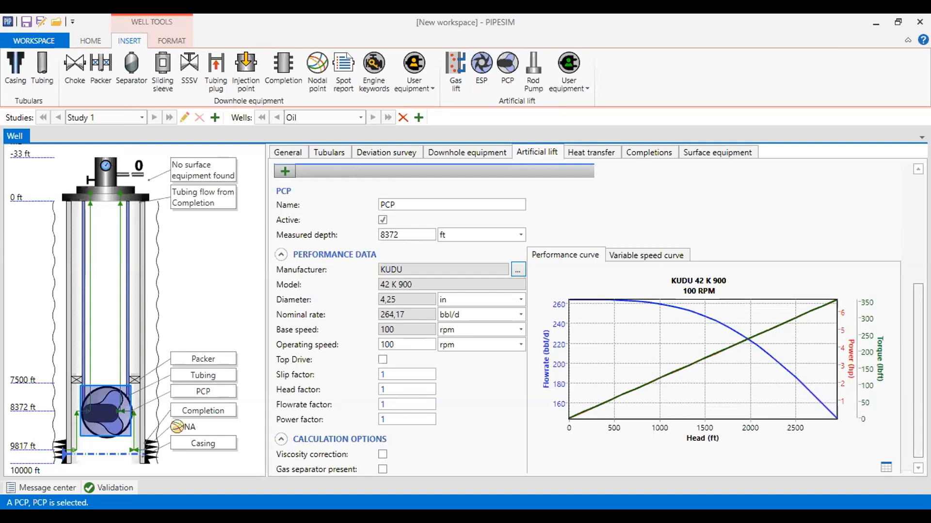
# Step: Examine the pump's variable speed curves and its performance curve, both as a table of values and as a plot
pyautogui.scroll(-1, 918, 339)
pyautogui.click(645, 248)
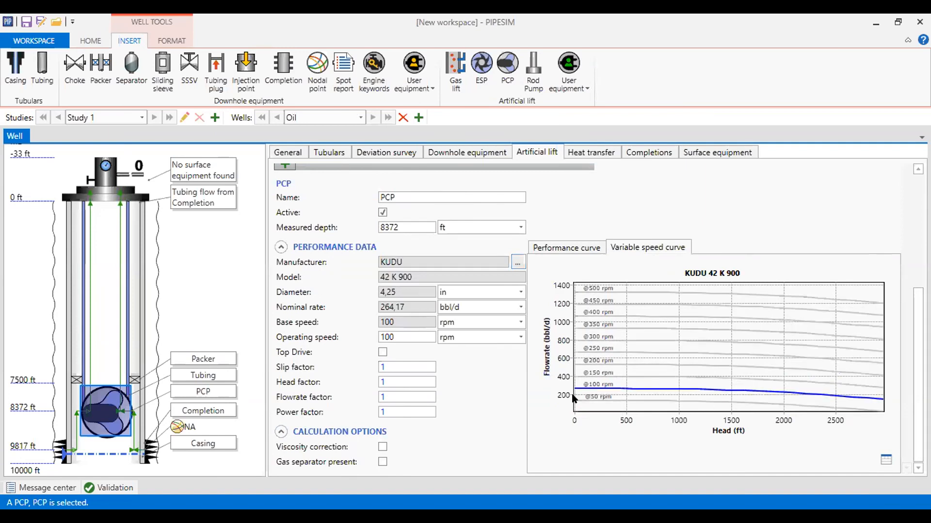
pyautogui.click(569, 250)
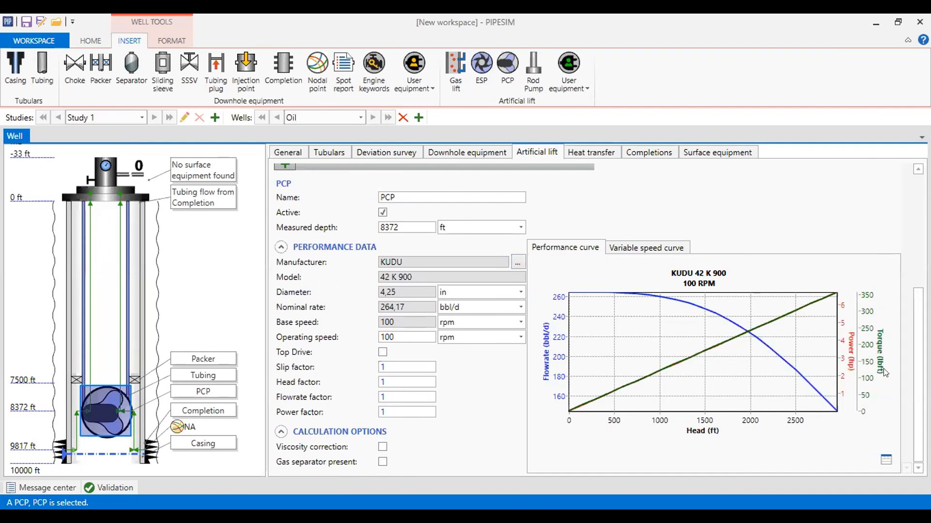
pyautogui.click(886, 463)
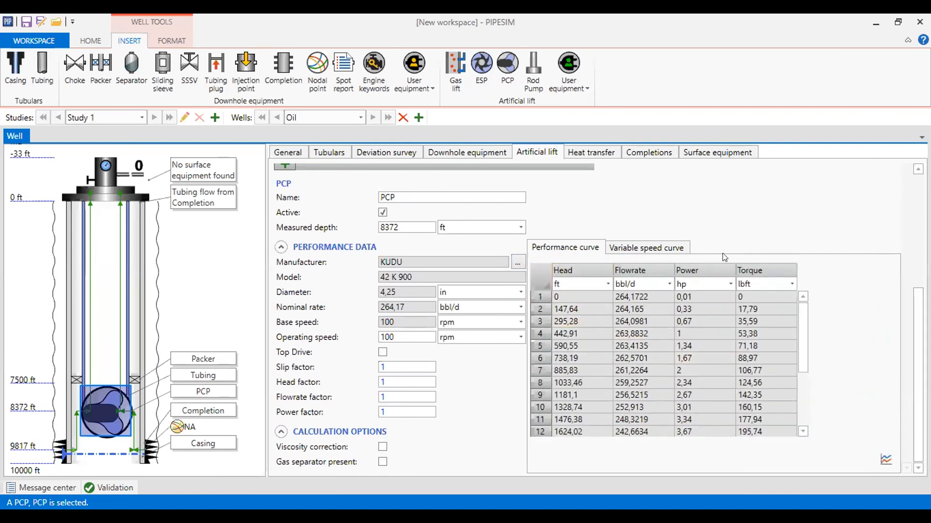
pyautogui.click(887, 460)
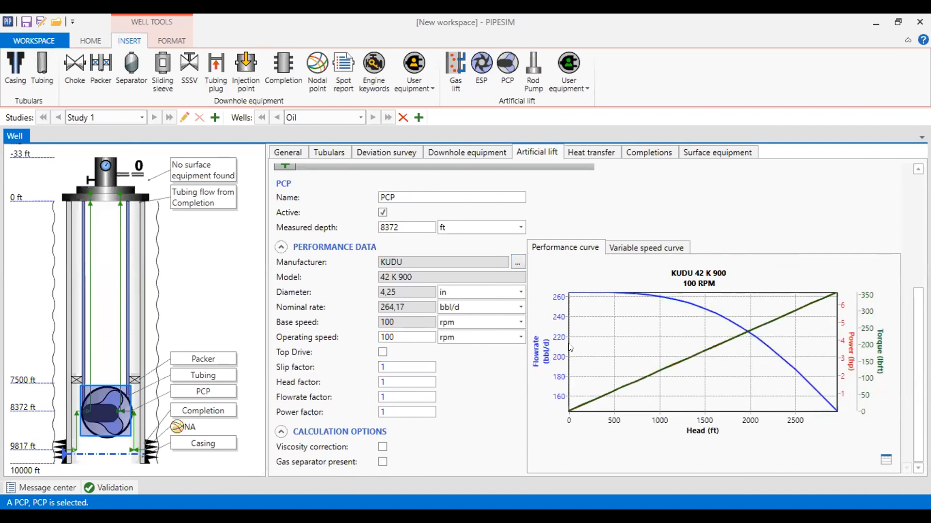
# Step: Set the PCP's slip factor to 1,15
pyautogui.click(402, 276)
pyautogui.click(402, 277)
pyautogui.click(403, 305)
pyautogui.click(389, 368)
pyautogui.write(',15')
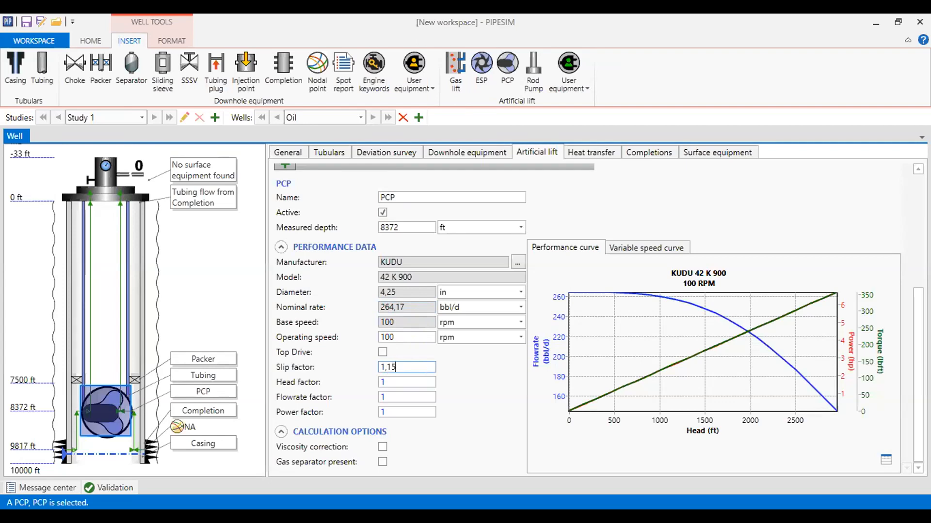
pyautogui.click(389, 382)
pyautogui.press('Tab')
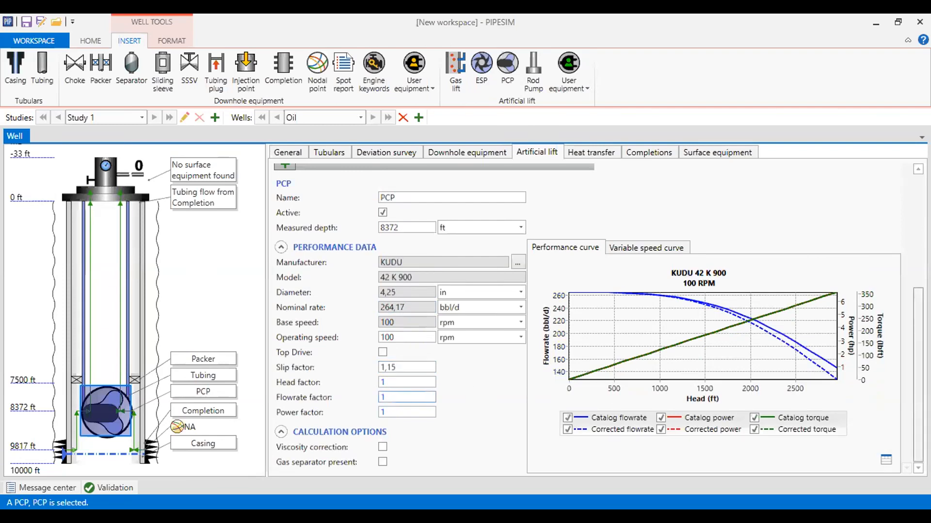
# Step: Enable viscosity correction and the gas separator for the PCP, and set the separator efficiency to 85 %
pyautogui.click(280, 433)
pyautogui.click(280, 437)
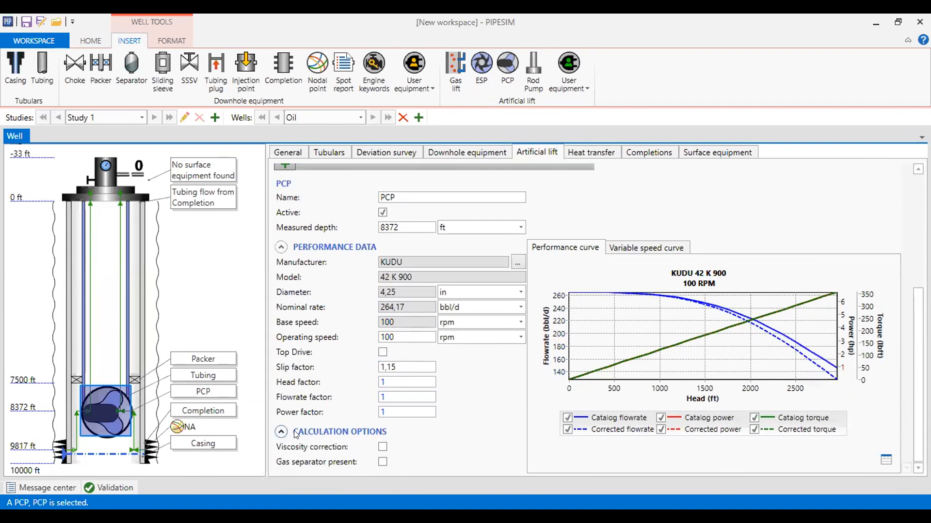
pyautogui.click(384, 441)
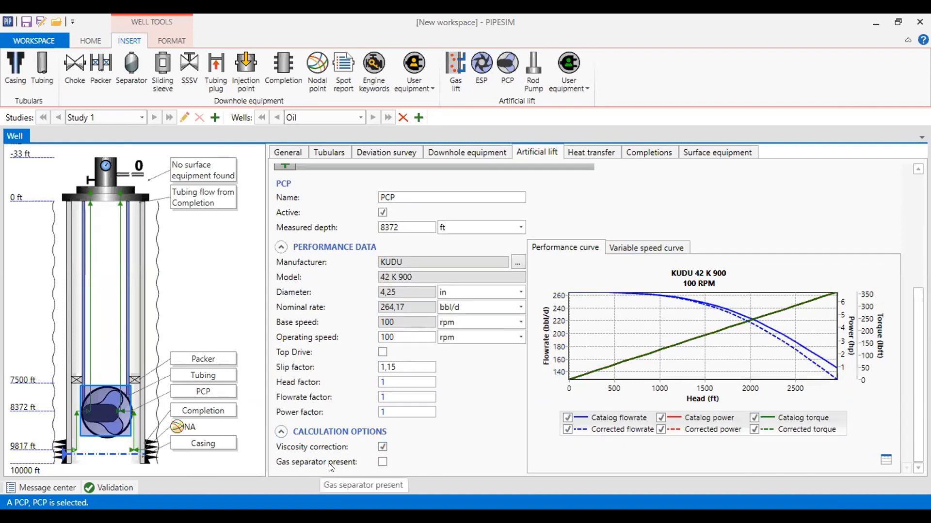
pyautogui.click(384, 463)
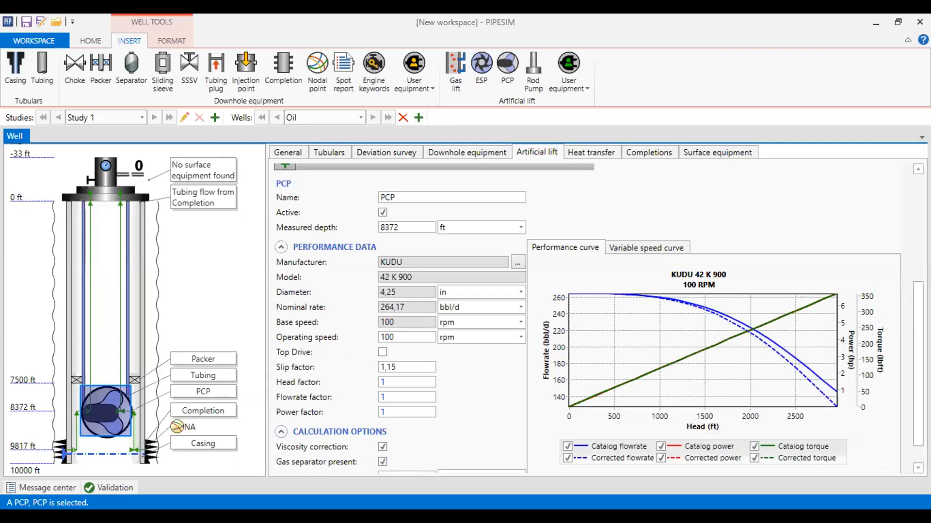
pyautogui.scroll(-1, 912, 349)
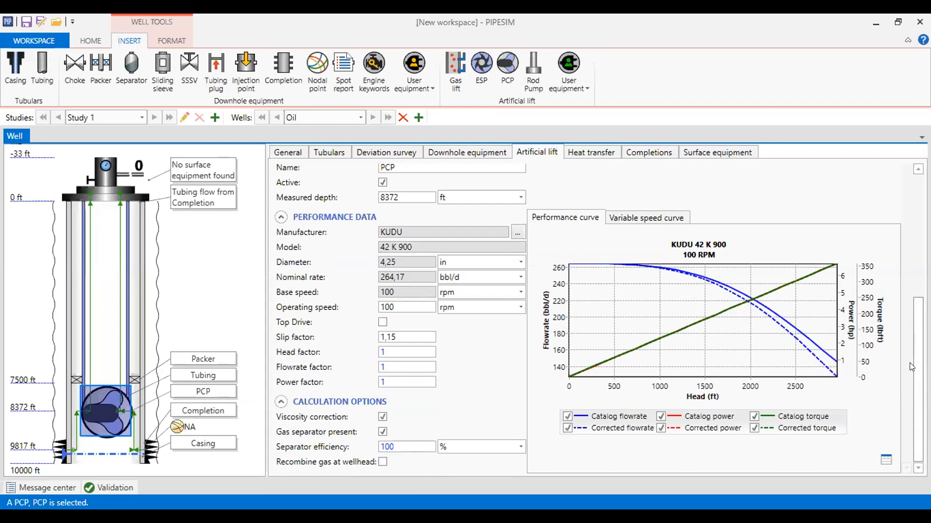
pyautogui.moveTo(399, 447); pyautogui.dragTo(368, 448)
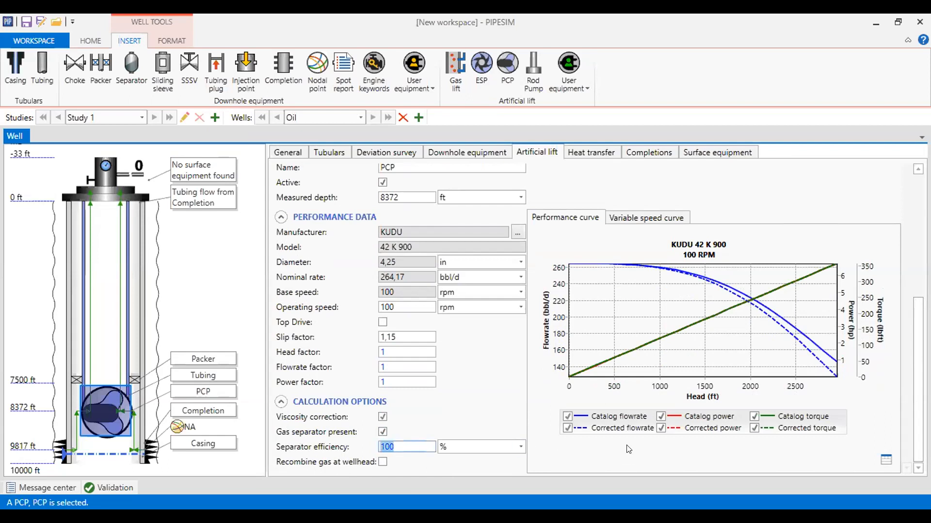
pyautogui.write('85')
pyautogui.click(108, 488)
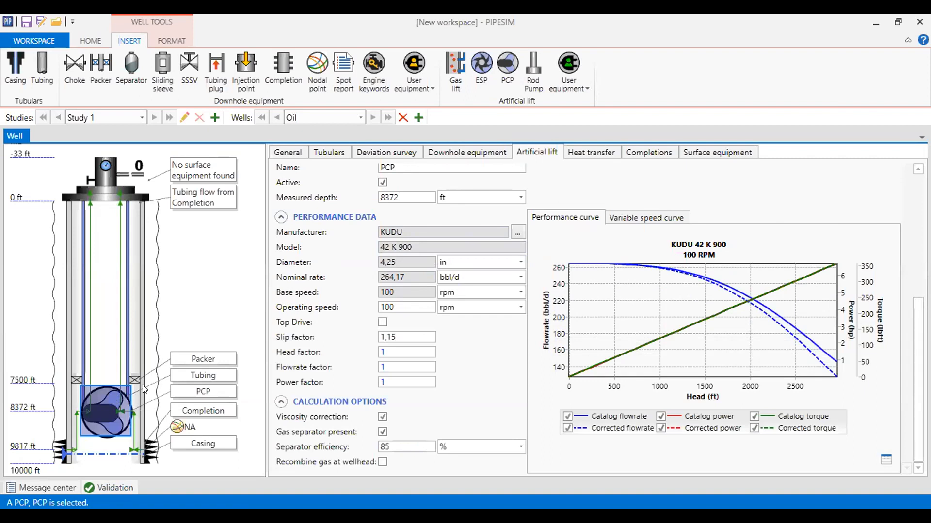
# Step: Set the completion's reservoir pressure to 4000 psia
pyautogui.click(658, 154)
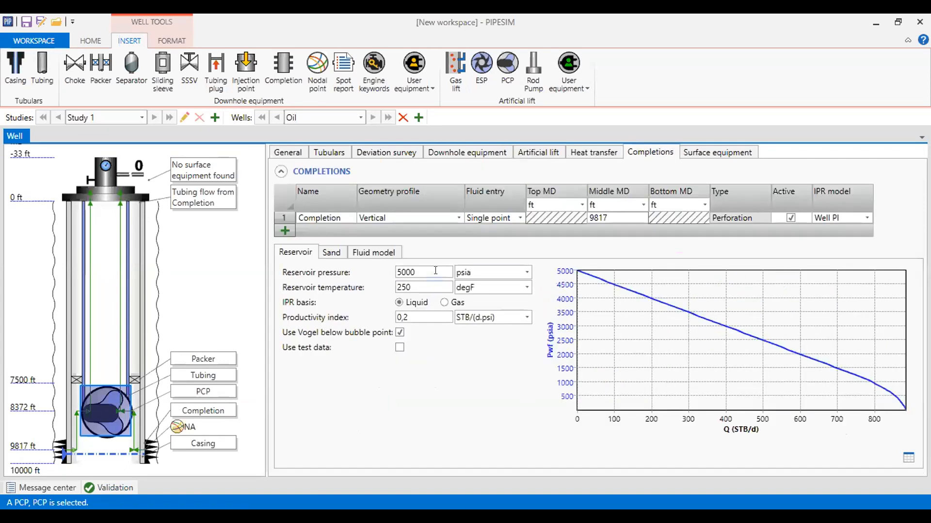
pyautogui.write('4000')
pyautogui.click(425, 285)
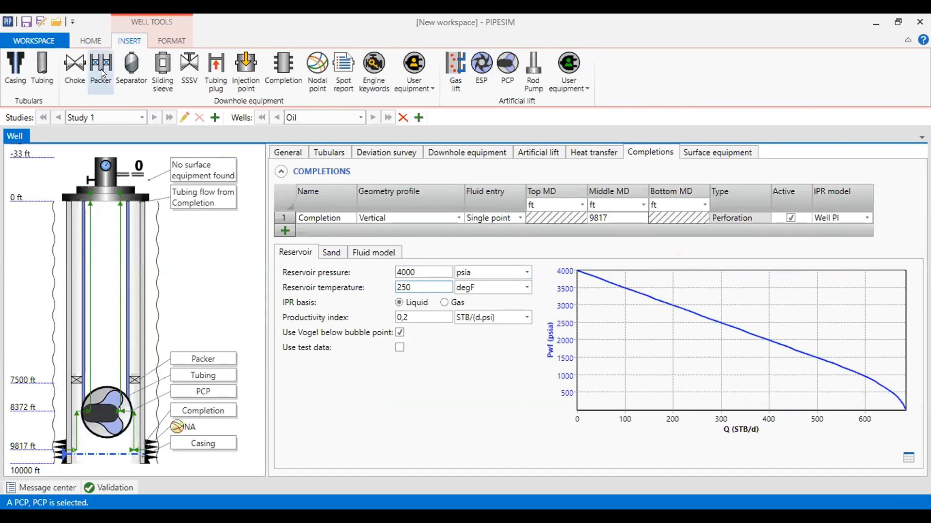
# Step: Open the nodal analysis task and set the completion's inlet pressure to 4000 psia, without overriding phase ratios
pyautogui.click(92, 41)
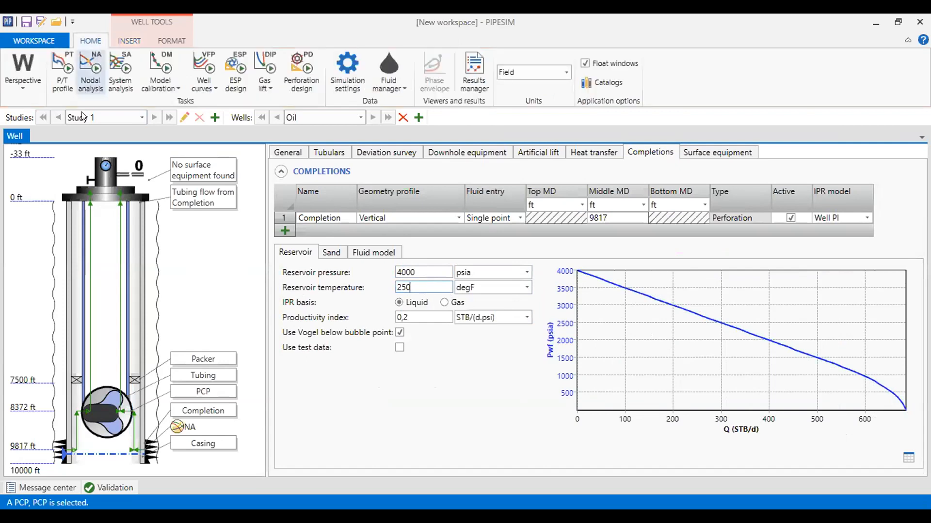
pyautogui.click(90, 73)
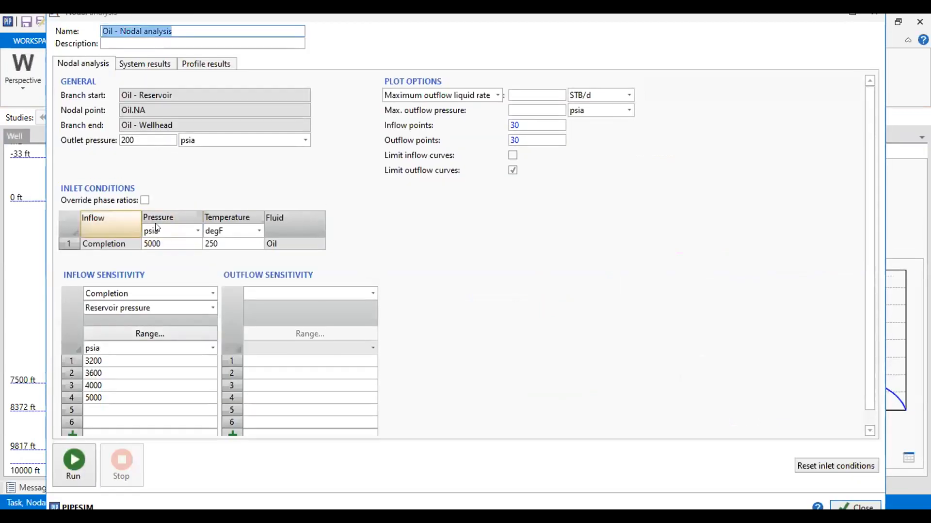
pyautogui.click(145, 200)
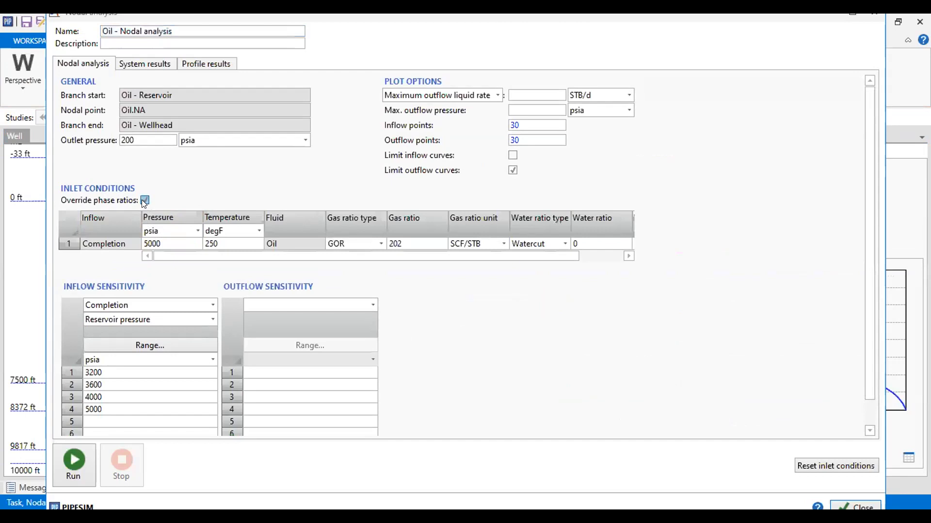
pyautogui.click(145, 200)
pyautogui.click(169, 244)
pyautogui.click(170, 243)
pyautogui.write('4000')
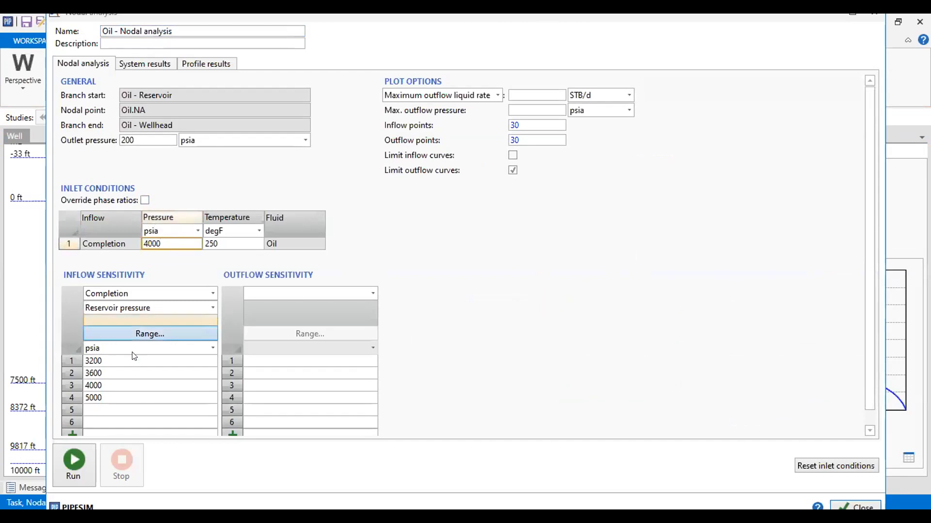
# Step: Remove the 5000 psia case from the reservoir pressure inflow sensitivity and run the nodal analysis
pyautogui.click(116, 399)
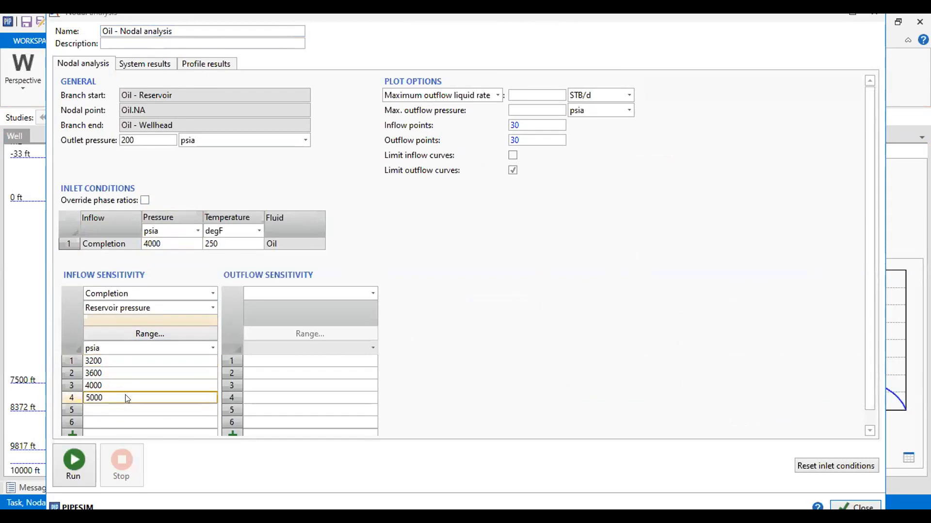
pyautogui.press('Delete')
pyautogui.click(127, 383)
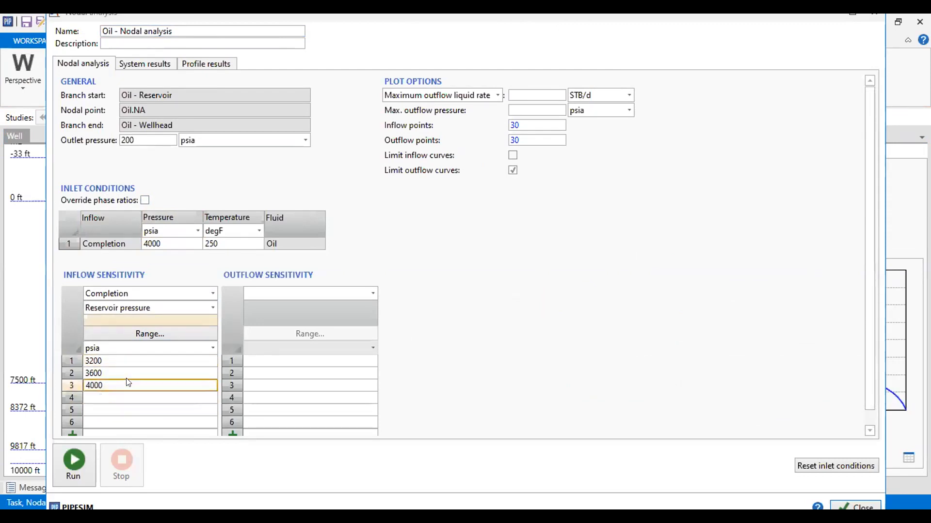
pyautogui.click(124, 373)
pyautogui.click(134, 361)
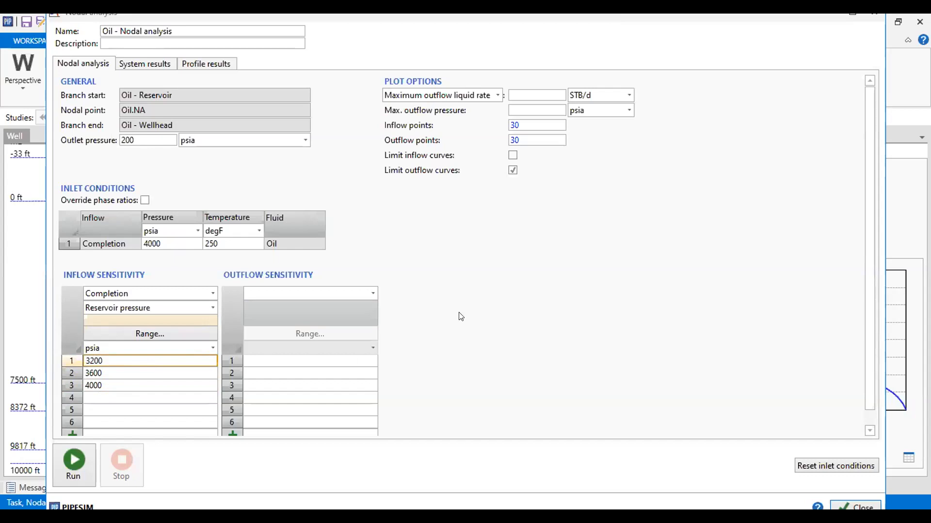
pyautogui.click(79, 467)
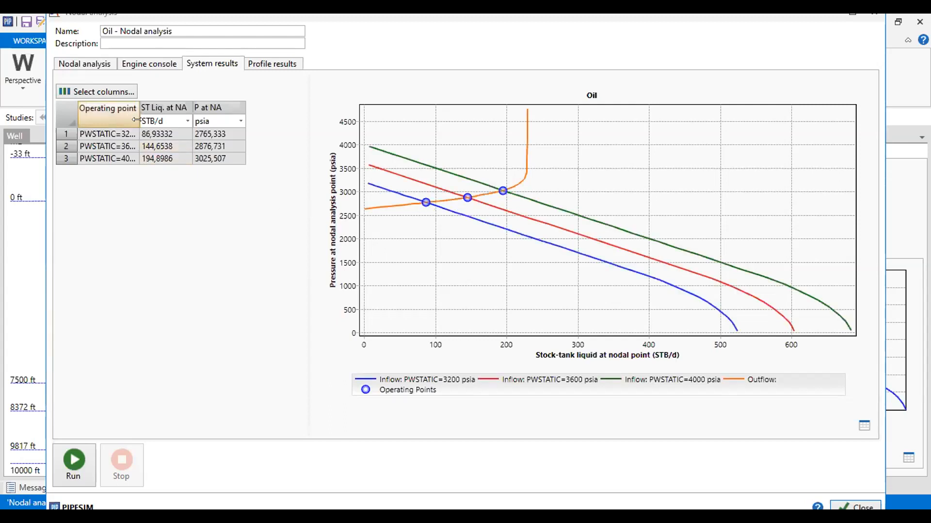
# Step: Examine the operating points and the inflow and outflow curves in the system results, both as a table and as a plot
pyautogui.moveTo(137, 119); pyautogui.dragTo(170, 120)
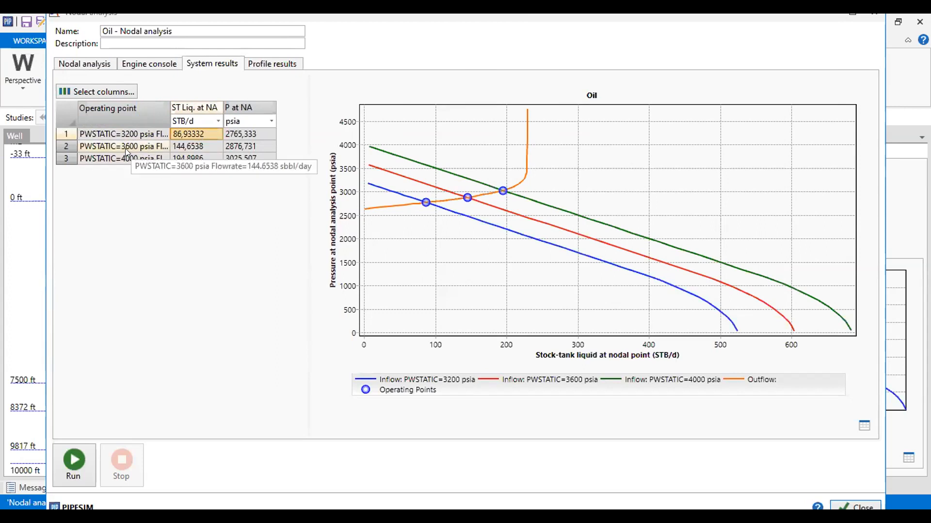
pyautogui.click(191, 146)
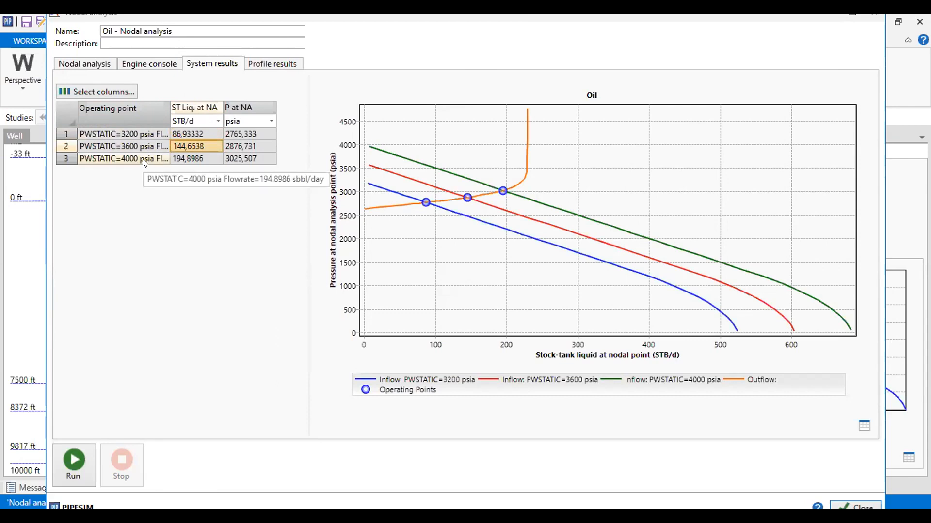
pyautogui.click(207, 159)
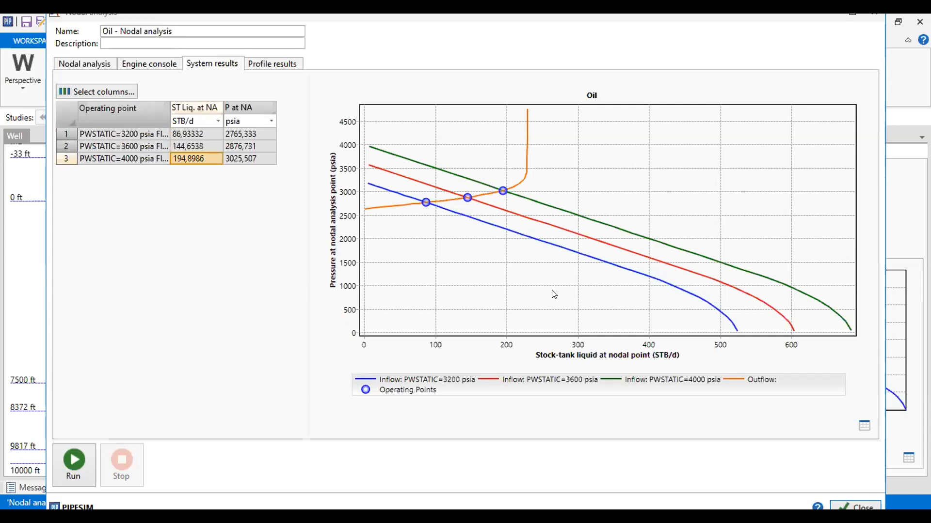
pyautogui.click(865, 427)
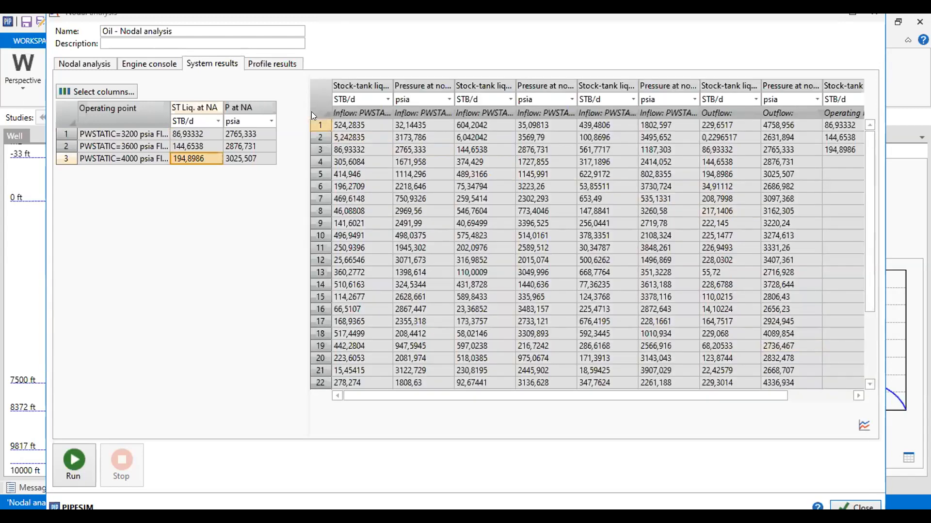
pyautogui.click(317, 102)
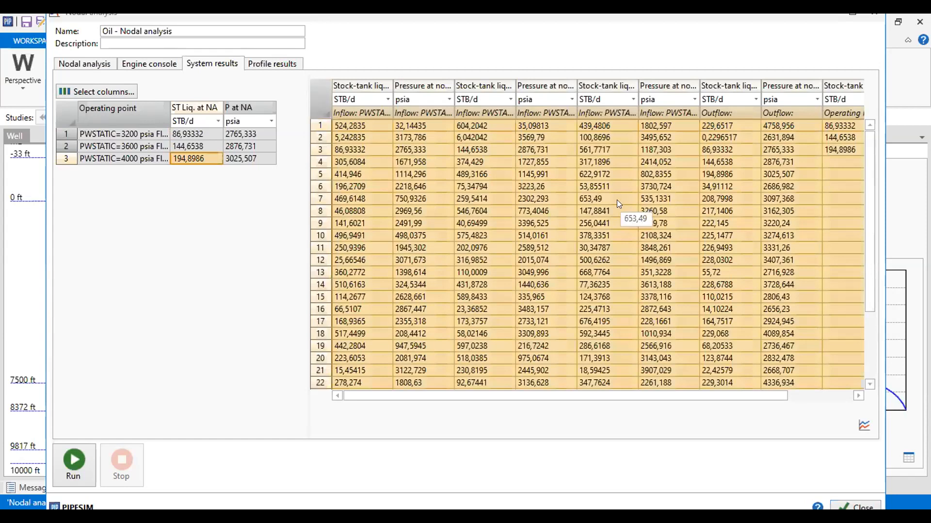
pyautogui.click(863, 426)
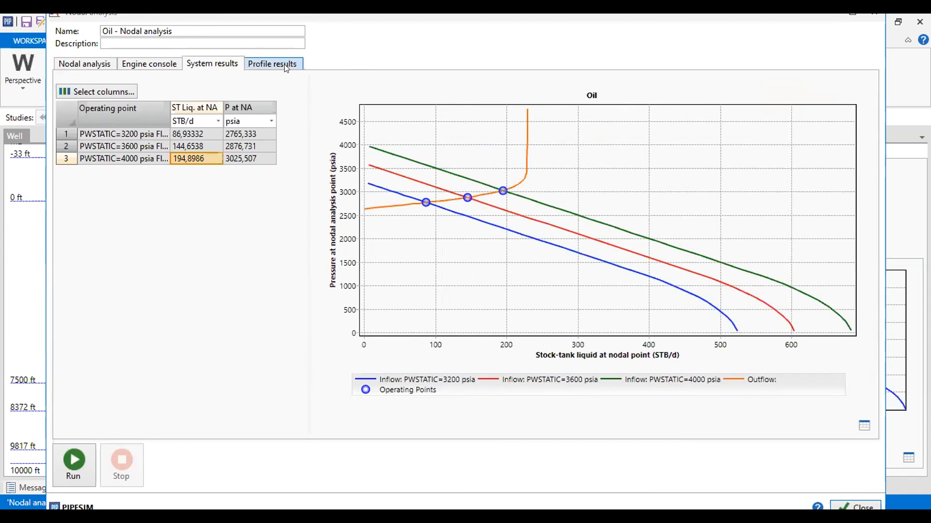
# Step: Examine the pressure versus elevation profile around the pump, showing only the 4000 psia case, and compare it with the system results
pyautogui.click(286, 68)
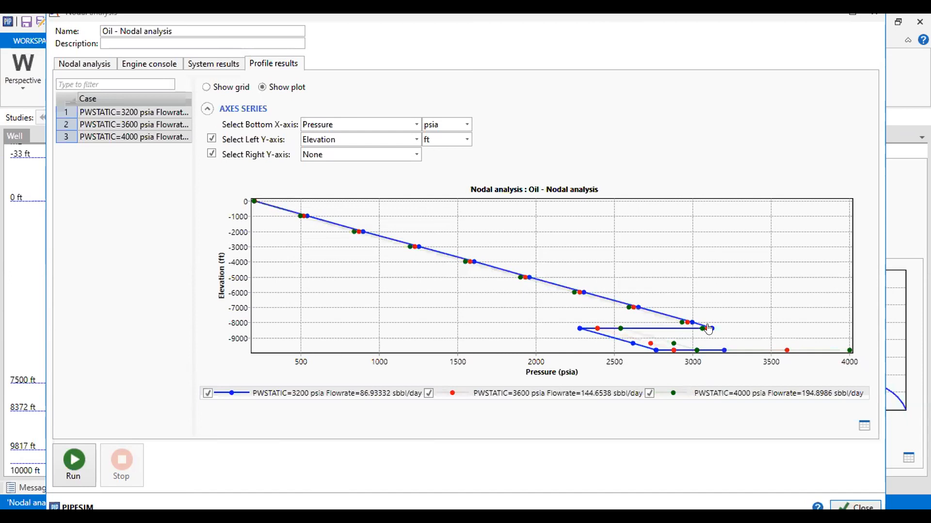
pyautogui.moveTo(591, 273); pyautogui.dragTo(729, 372)
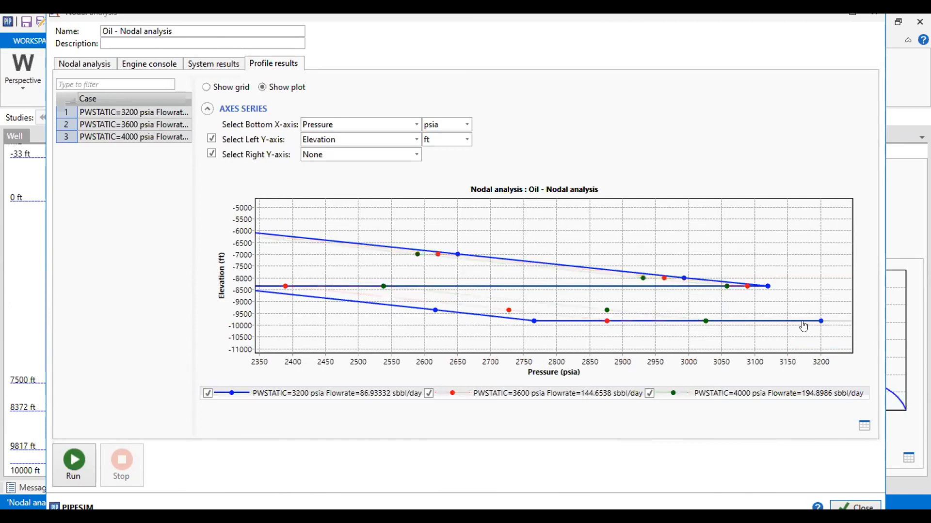
pyautogui.click(428, 394)
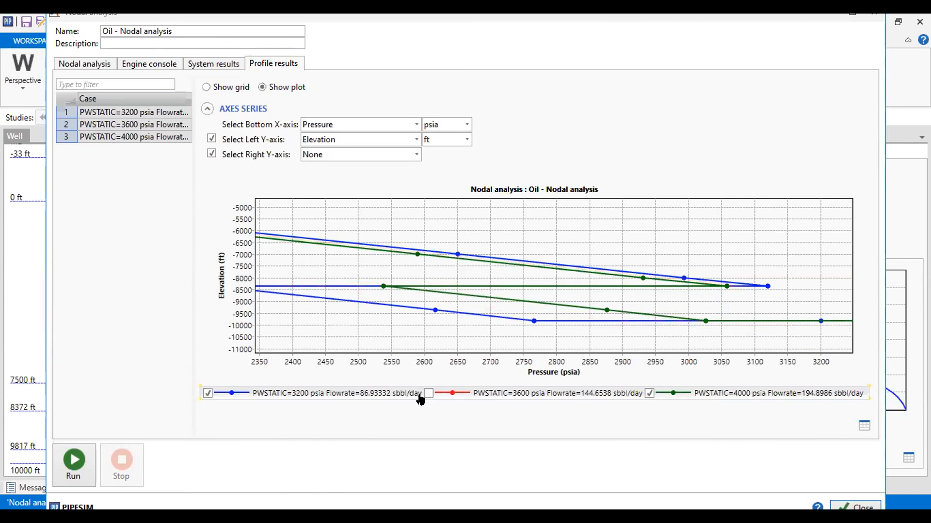
pyautogui.click(207, 393)
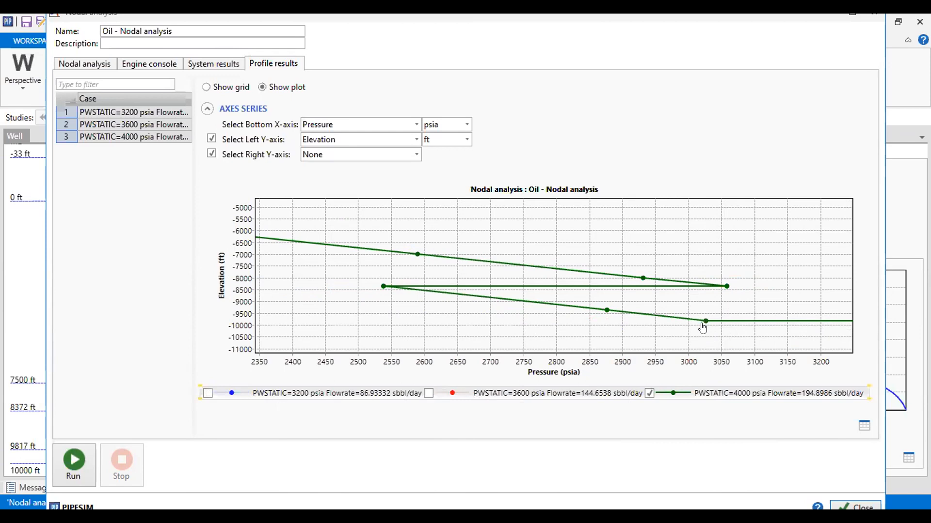
pyautogui.click(228, 67)
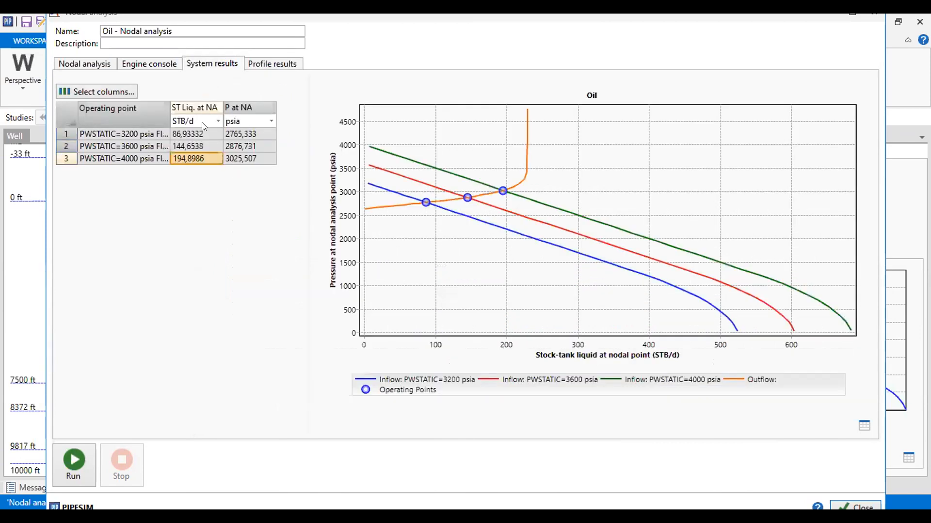
pyautogui.click(278, 68)
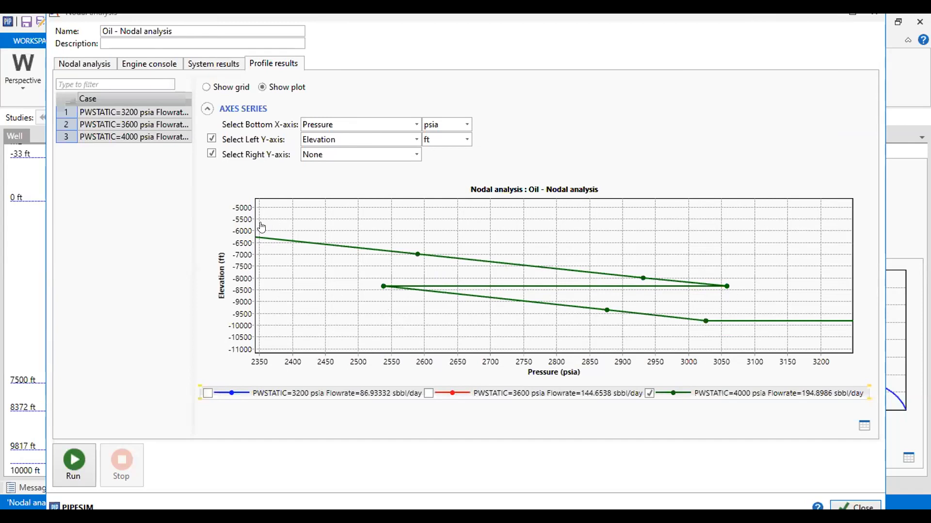
pyautogui.rightClick(449, 249)
pyautogui.moveTo(448, 249); pyautogui.dragTo(547, 253)
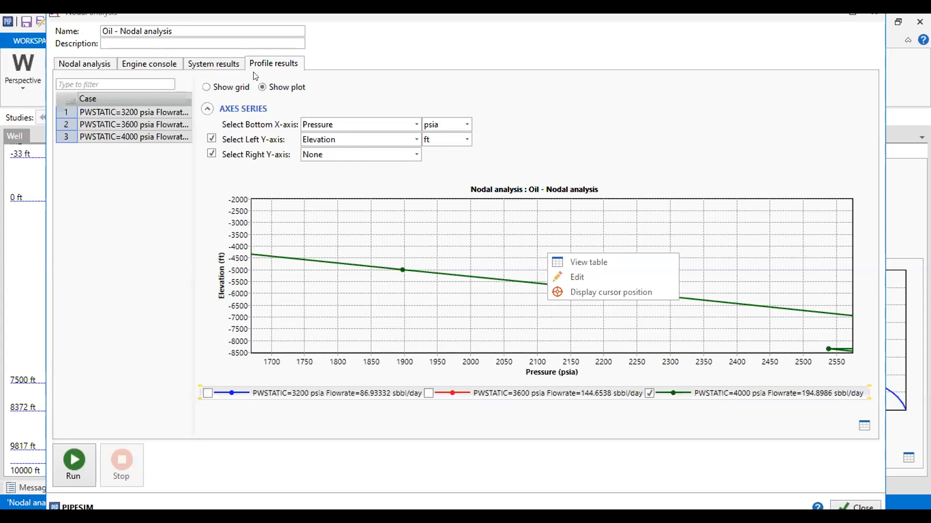
# Step: Clear the completion's reservoir pressure inflow sensitivity from the nodal analysis setup
pyautogui.click(95, 66)
pyautogui.click(95, 66)
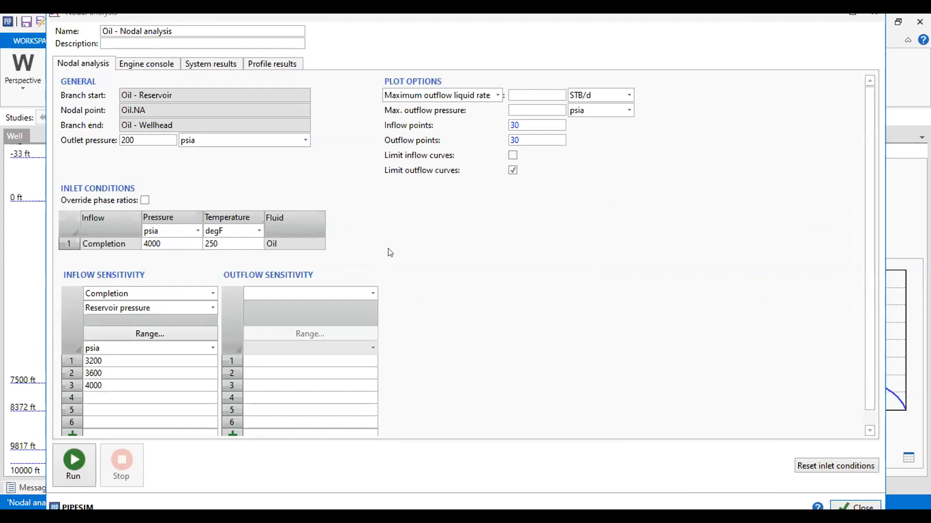
pyautogui.click(211, 292)
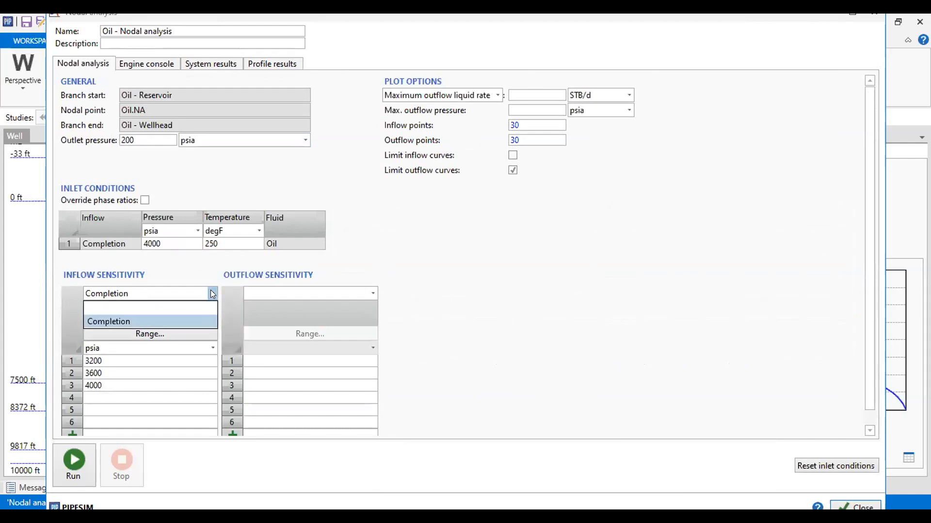
pyautogui.click(189, 308)
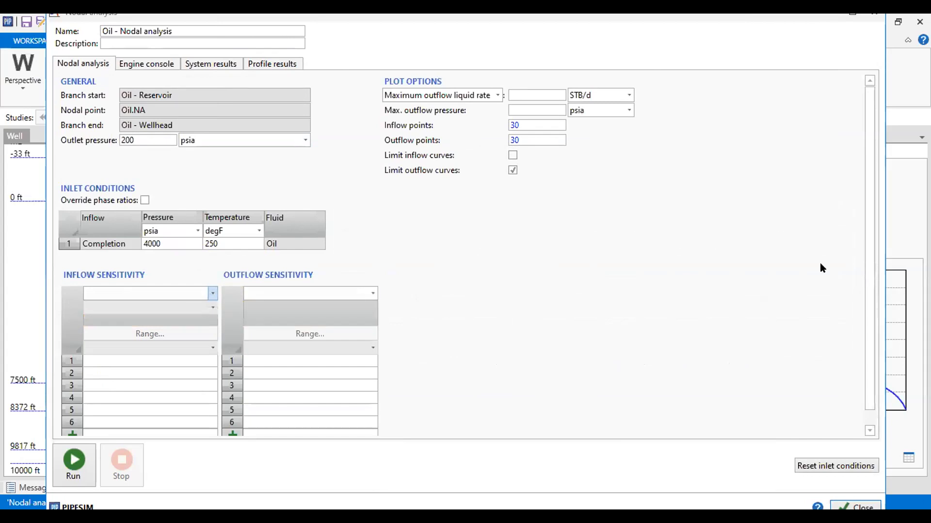
# Step: Add a PCP operating speed outflow sensitivity with cases of 100 and 300 rpm and run the nodal analysis
pyautogui.click(372, 293)
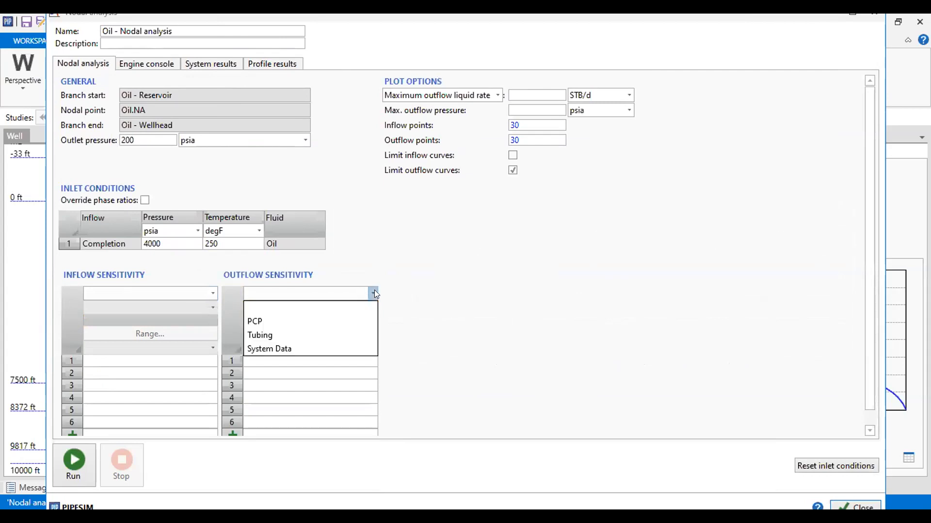
pyautogui.click(289, 322)
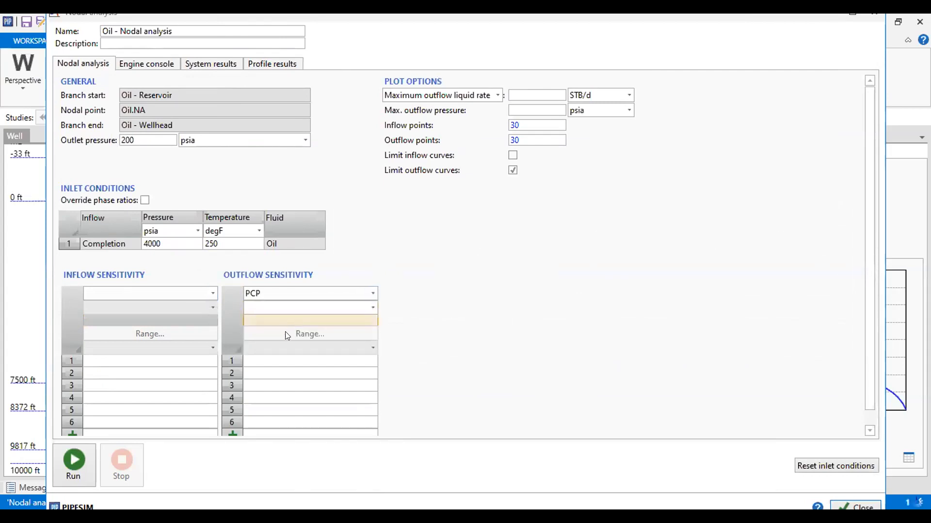
pyautogui.click(374, 307)
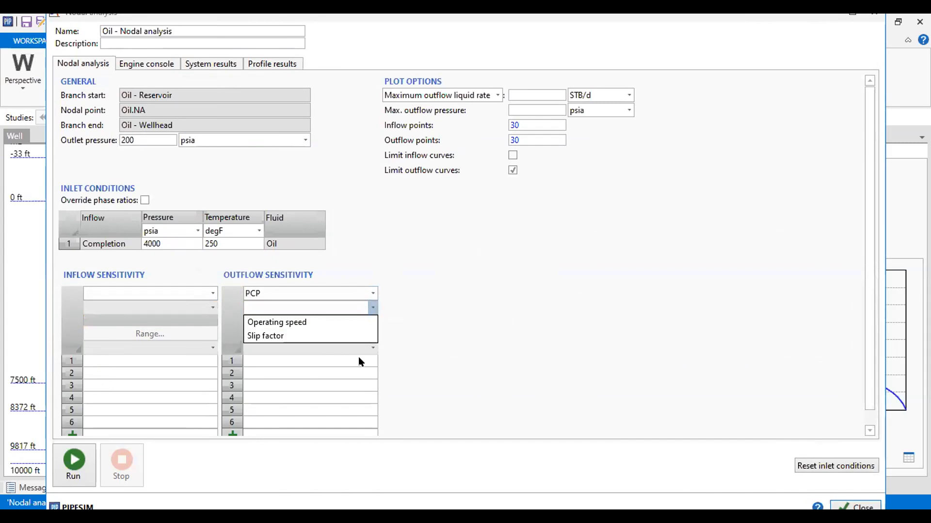
pyautogui.click(338, 323)
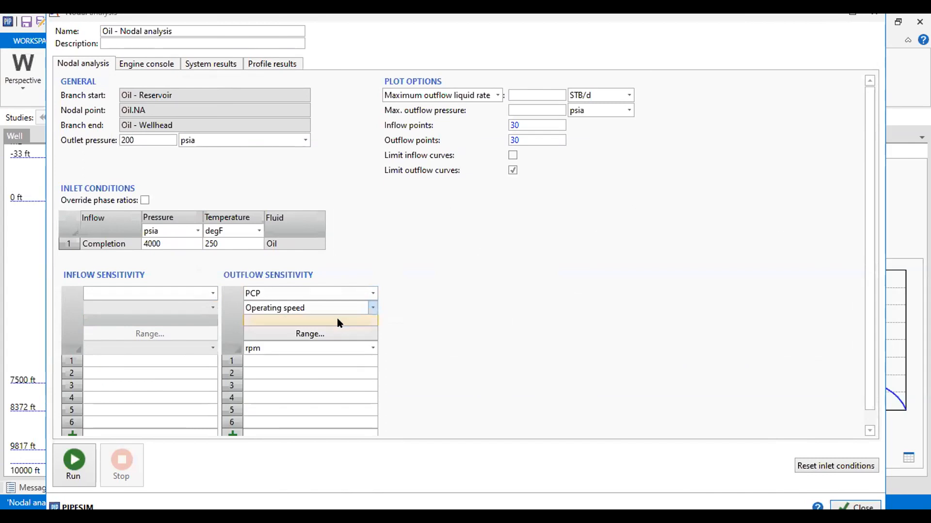
pyautogui.click(310, 361)
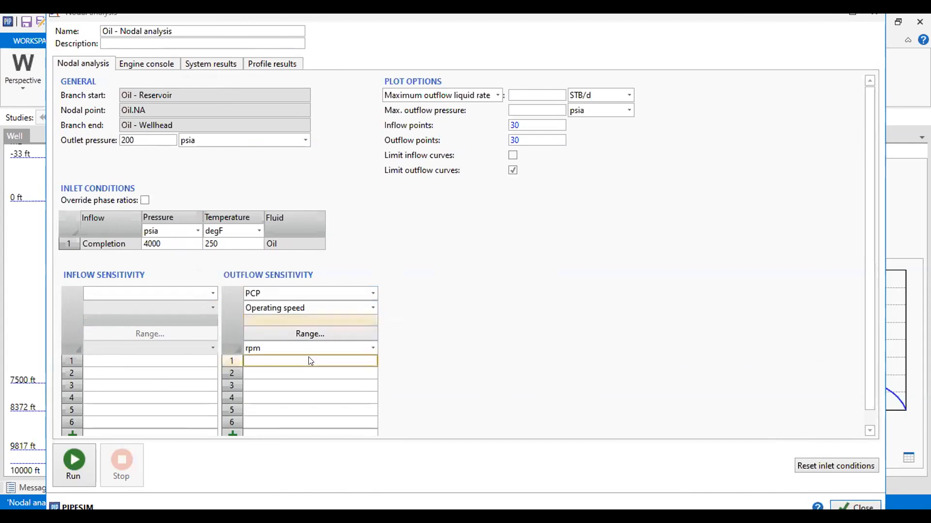
pyautogui.click(320, 372)
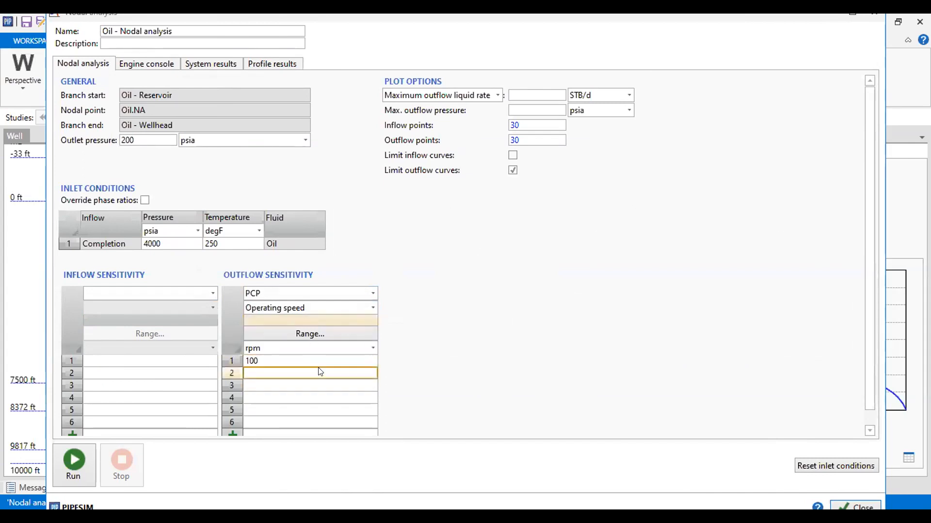
pyautogui.write('300')
pyautogui.click(287, 361)
pyautogui.click(86, 461)
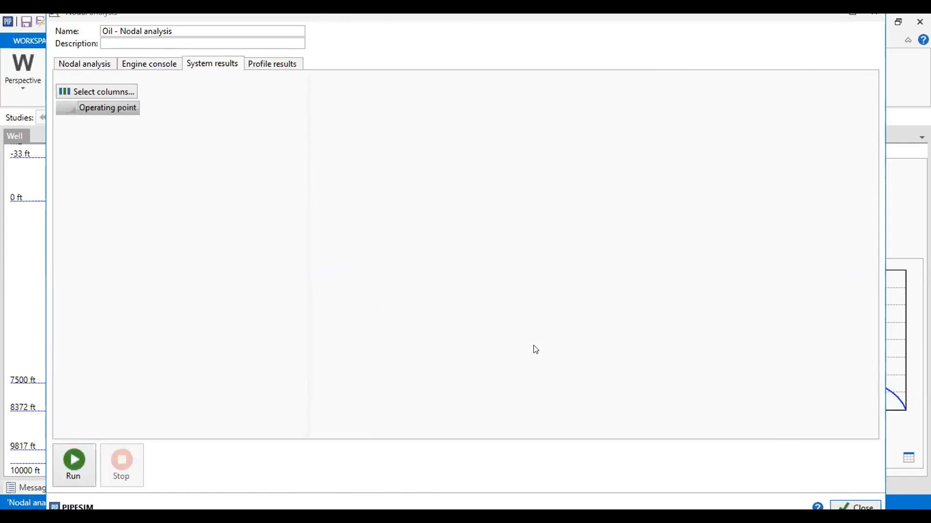
pyautogui.click(74, 463)
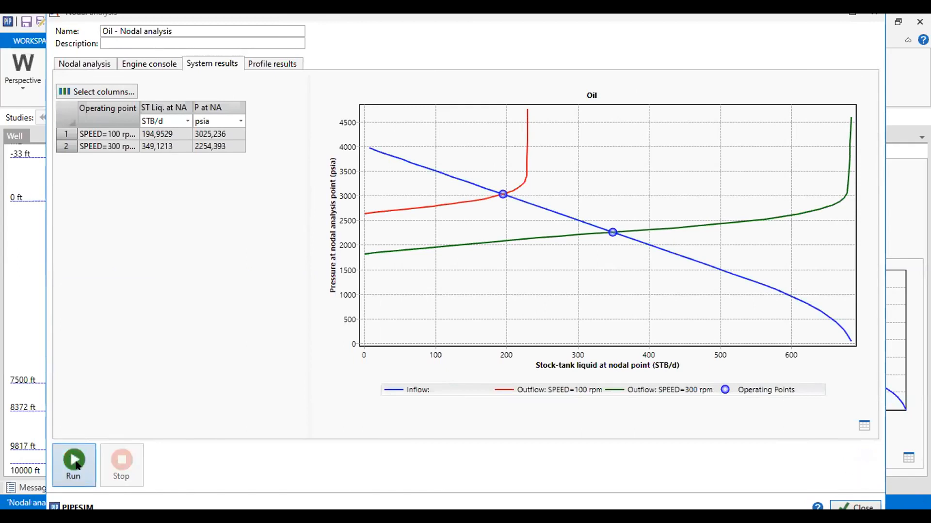
pyautogui.click(76, 465)
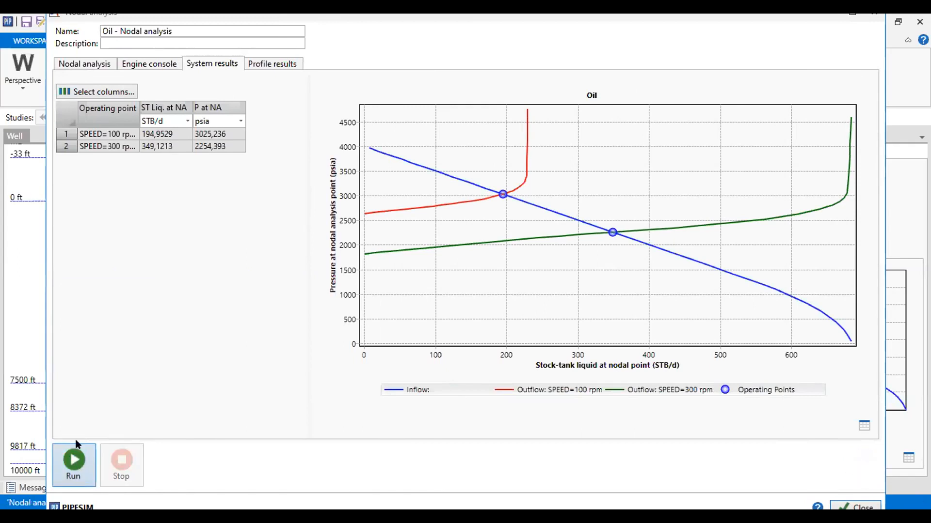
# Step: Examine the liquid rate at each pump speed's operating point in the enlarged system results, and view the pressure versus elevation profile
pyautogui.click(853, 18)
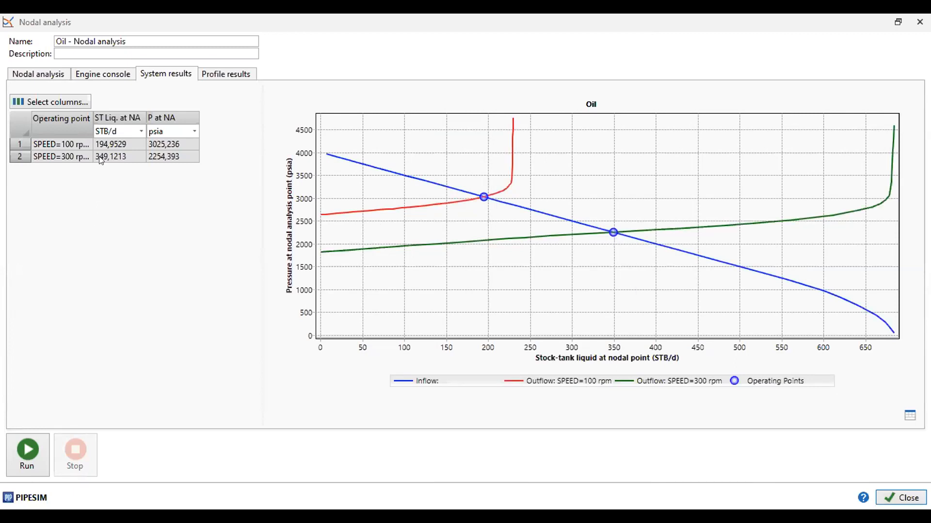
pyautogui.click(119, 146)
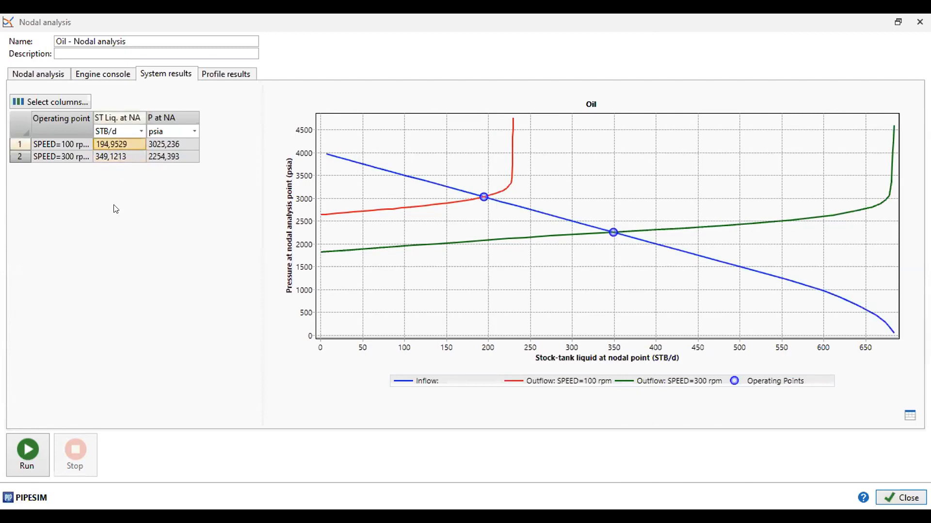
pyautogui.click(109, 157)
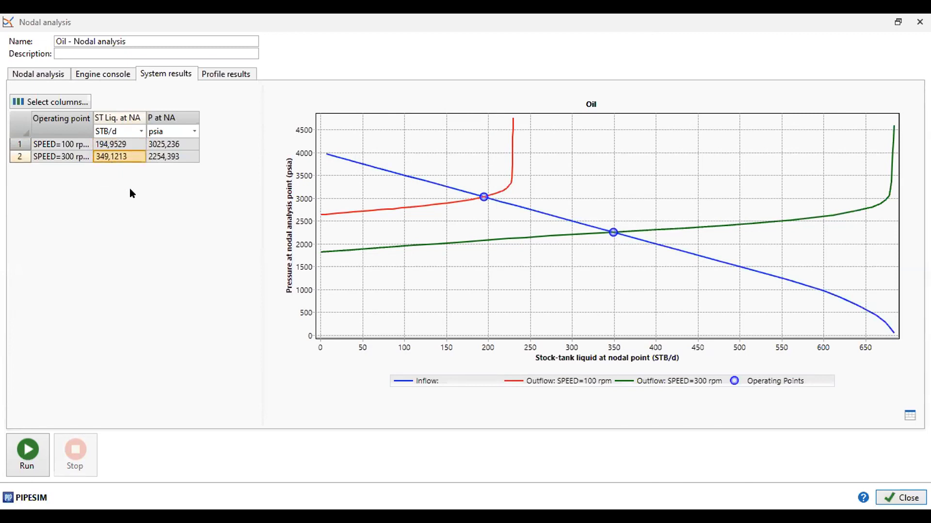
pyautogui.click(240, 75)
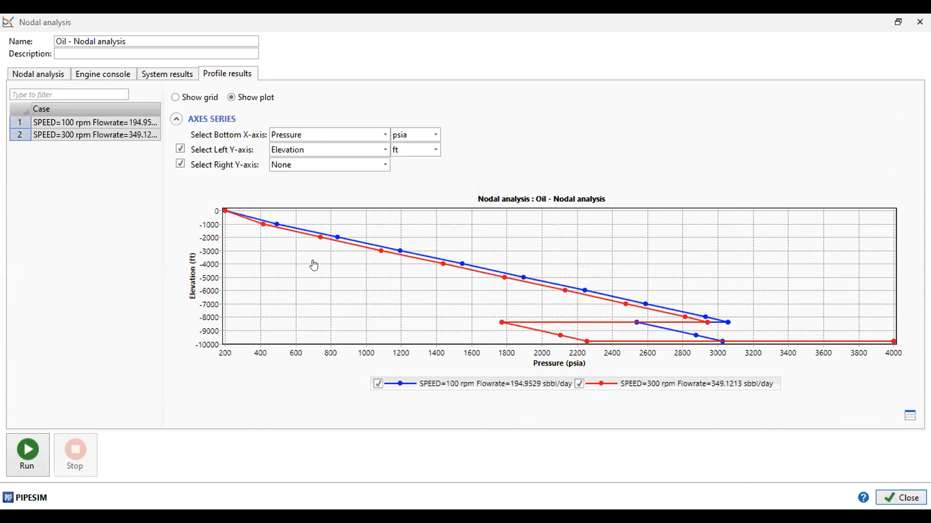
# Step: Choose the completion's reservoir pressure as the inflow sensitivity variable in the nodal analysis setup
pyautogui.click(35, 73)
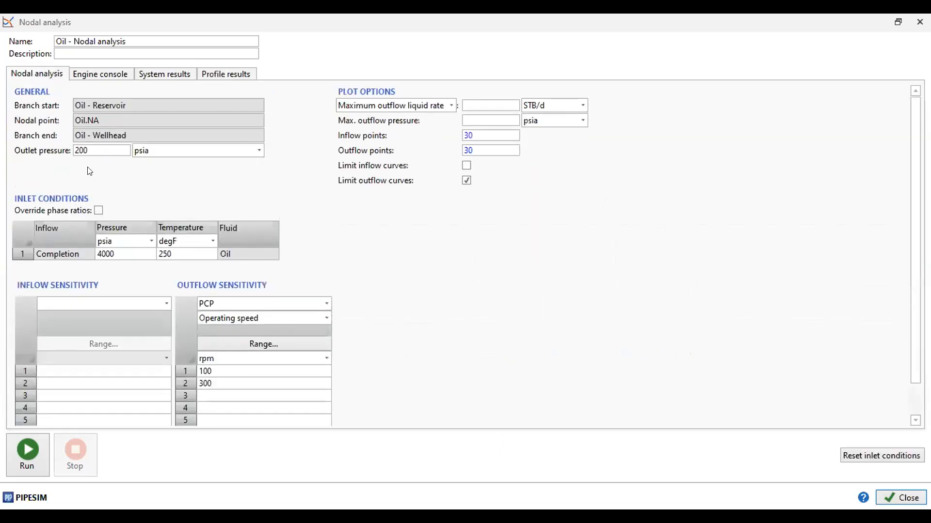
pyautogui.click(144, 318)
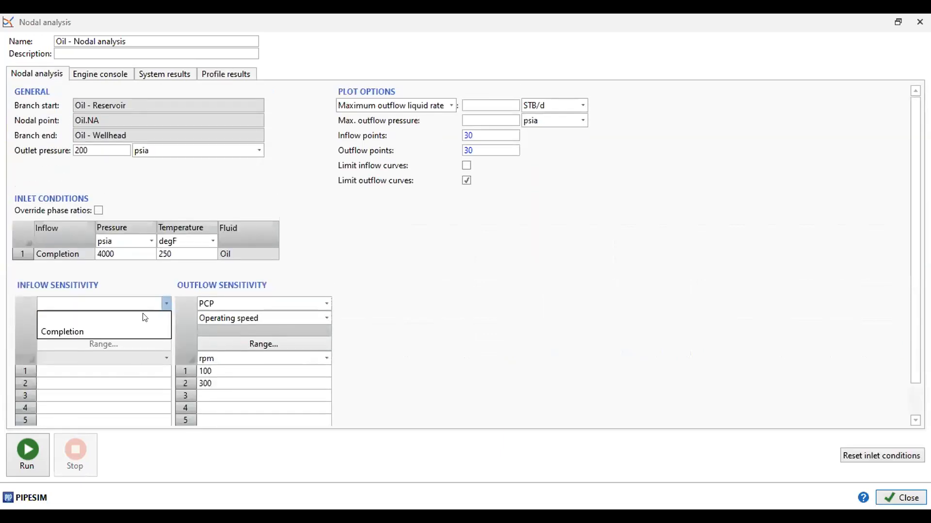
pyautogui.click(132, 324)
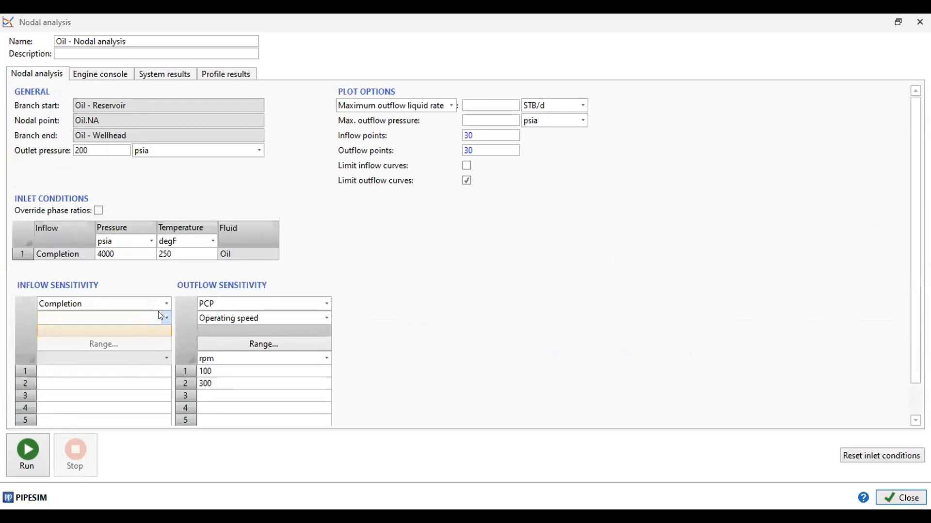
pyautogui.click(164, 318)
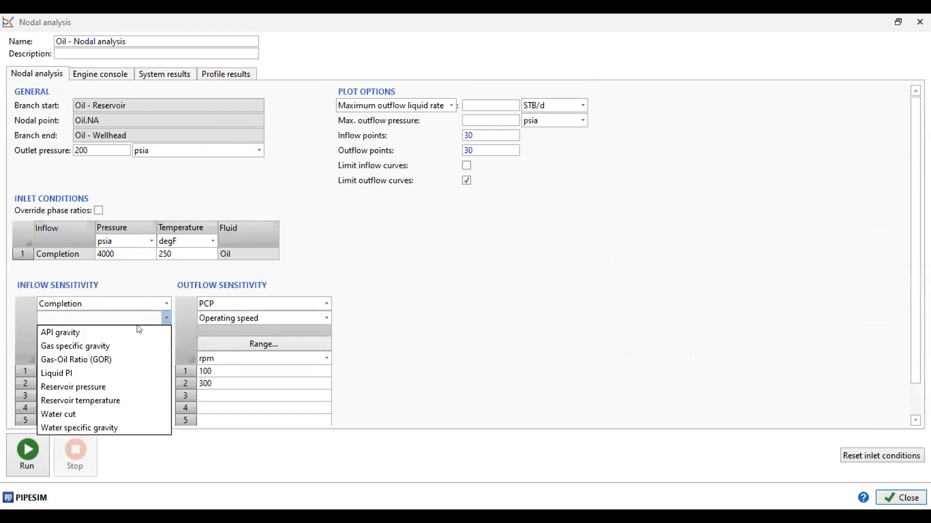
pyautogui.click(82, 388)
# Step: Enter reservoir pressure cases of 3200, 3600 and 4000 psia in the inflow sensitivity and run the nodal analysis
pyautogui.click(110, 372)
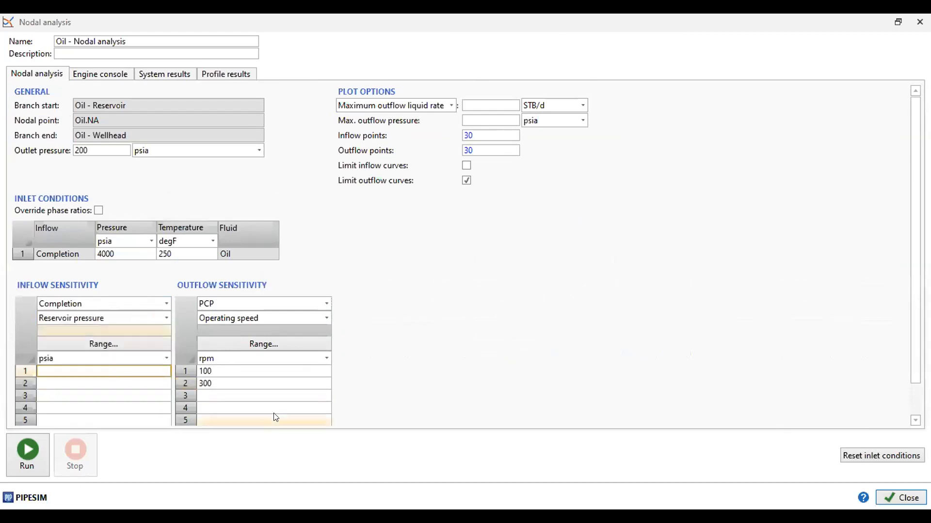
pyautogui.write('3200')
pyautogui.click(109, 385)
pyautogui.write('260')
pyautogui.press('BackSpace')
pyautogui.press('BackSpace')
pyautogui.press('BackSpace')
pyautogui.write('3600')
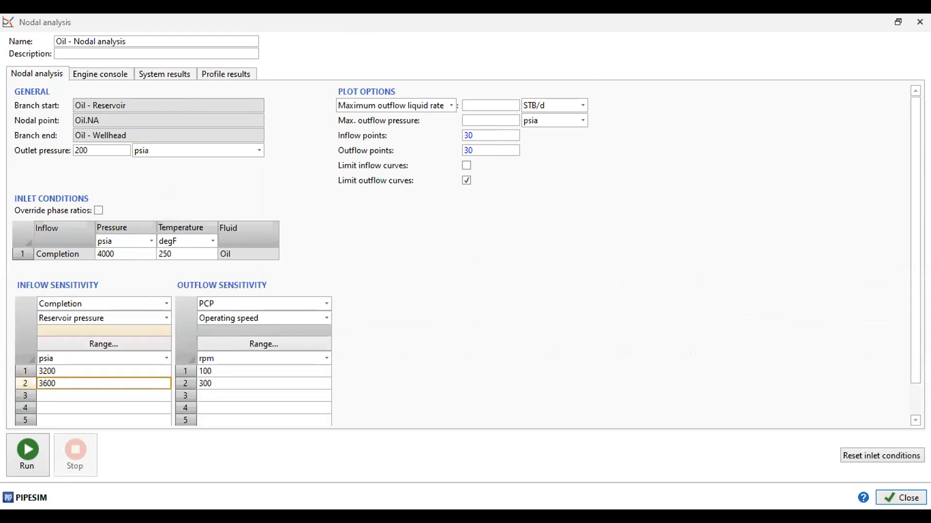
pyautogui.click(80, 397)
pyautogui.write('4000')
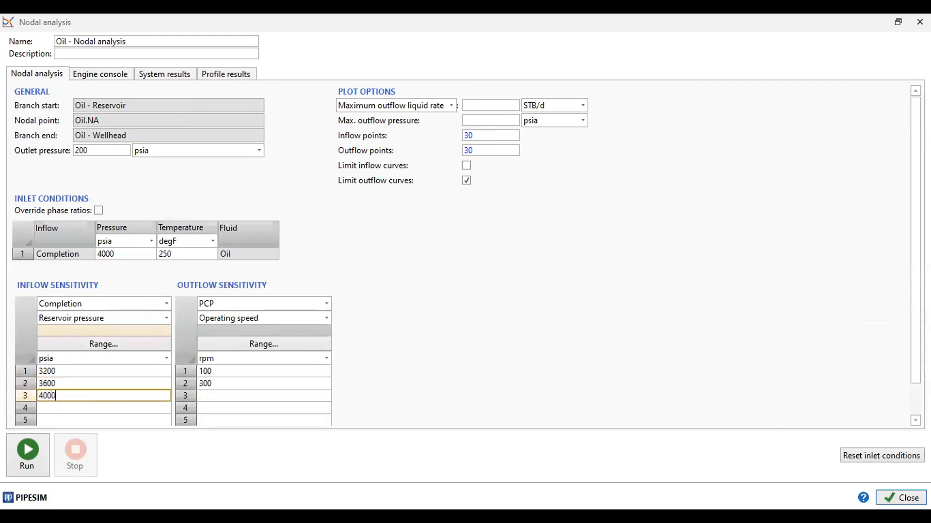
pyautogui.click(25, 445)
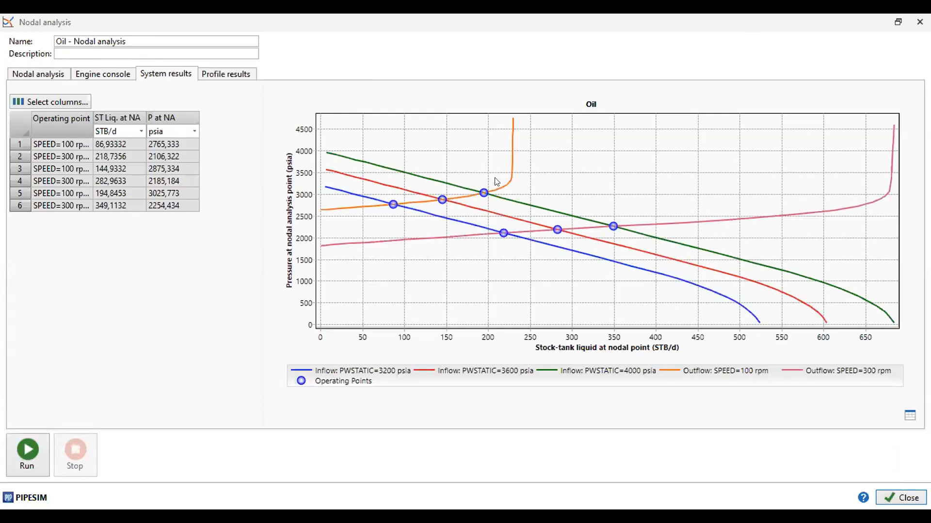
# Step: Examine the operating points for the combined reservoir pressure and pump speed cases, and close the nodal analysis
pyautogui.click(395, 240)
pyautogui.click(509, 211)
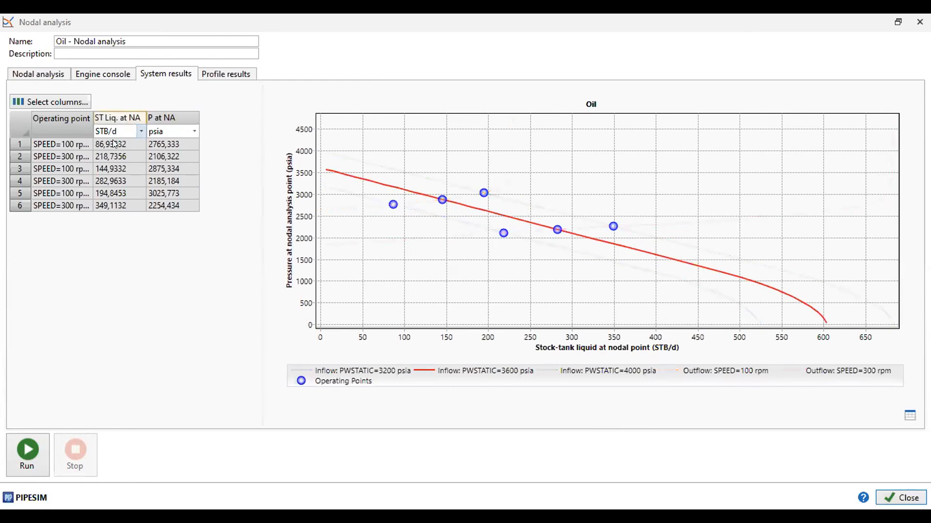
pyautogui.moveTo(111, 147); pyautogui.dragTo(178, 209)
pyautogui.click(51, 77)
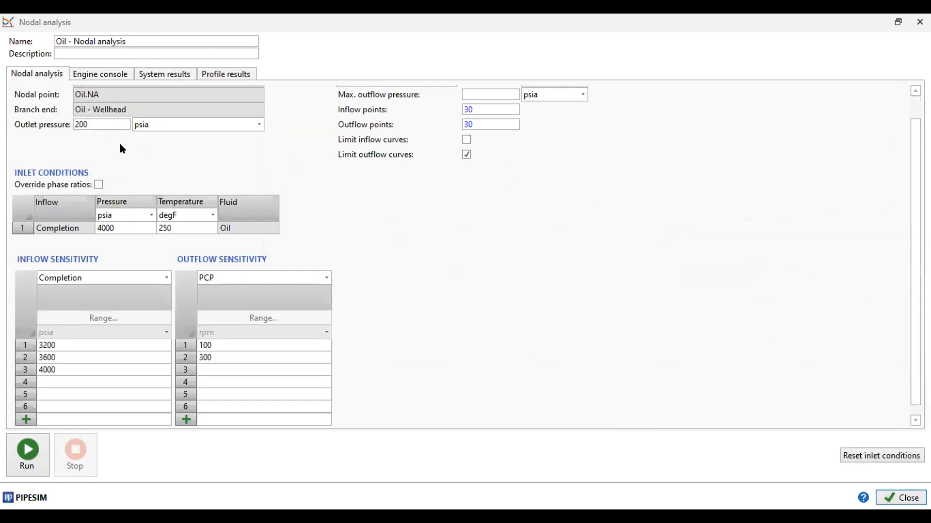
pyautogui.click(919, 22)
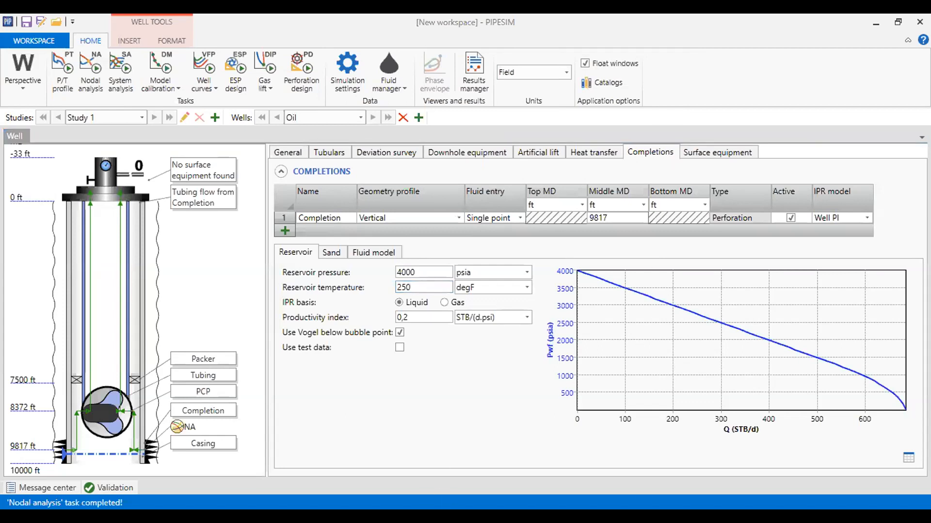
# Step: Review the well's tubulars, heat transfer and completion data, including the reservoir pressure and temperature
pyautogui.click(807, 216)
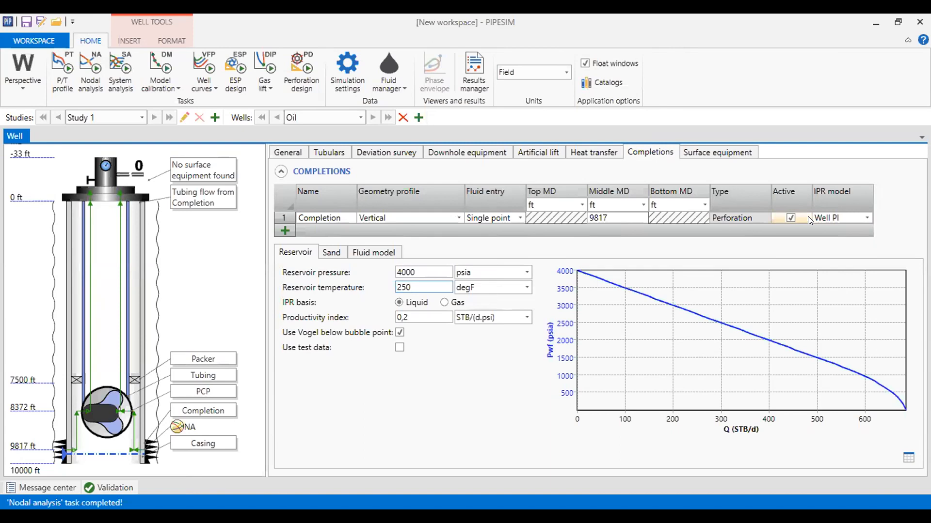
pyautogui.click(324, 153)
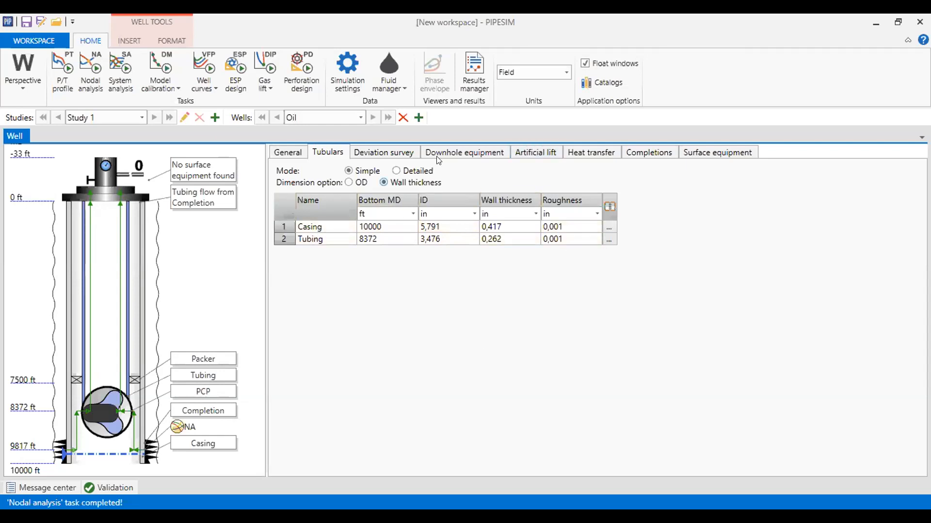
pyautogui.click(591, 151)
pyautogui.click(652, 151)
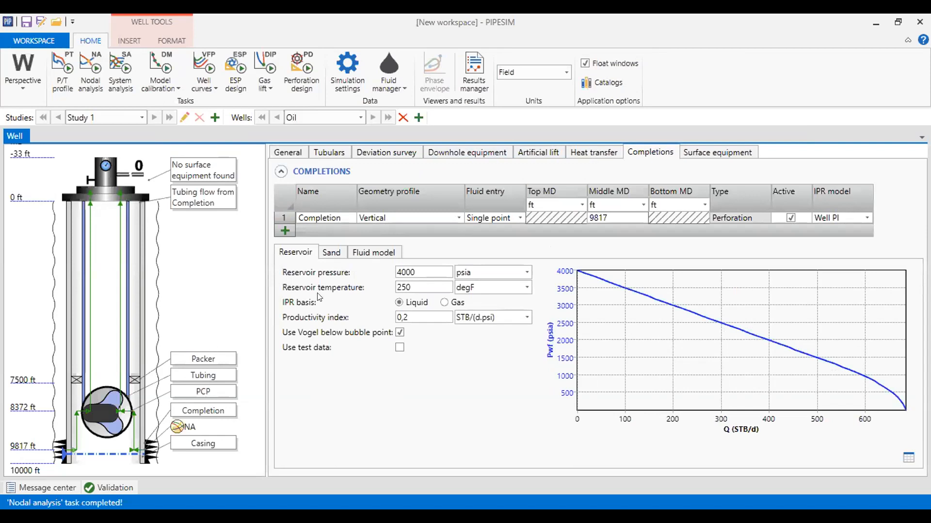
pyautogui.click(424, 270)
pyautogui.doubleClick(407, 271)
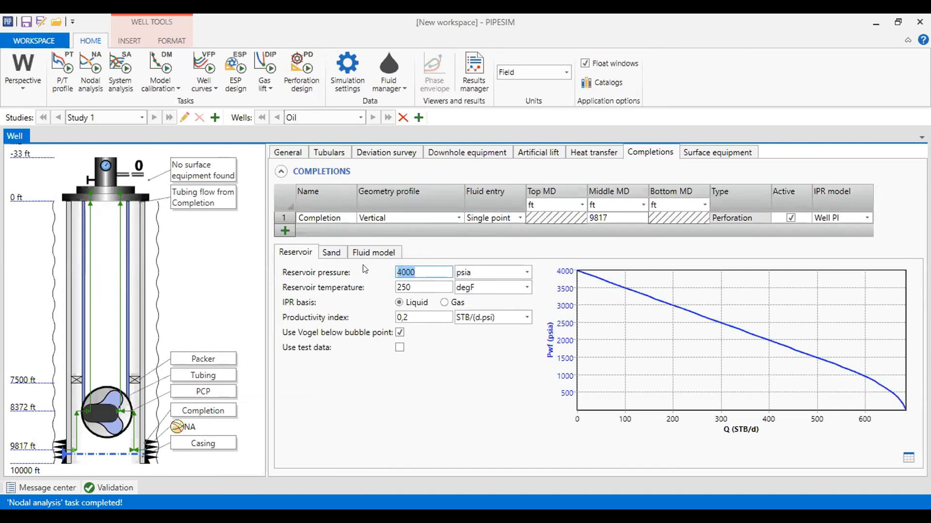
pyautogui.click(419, 286)
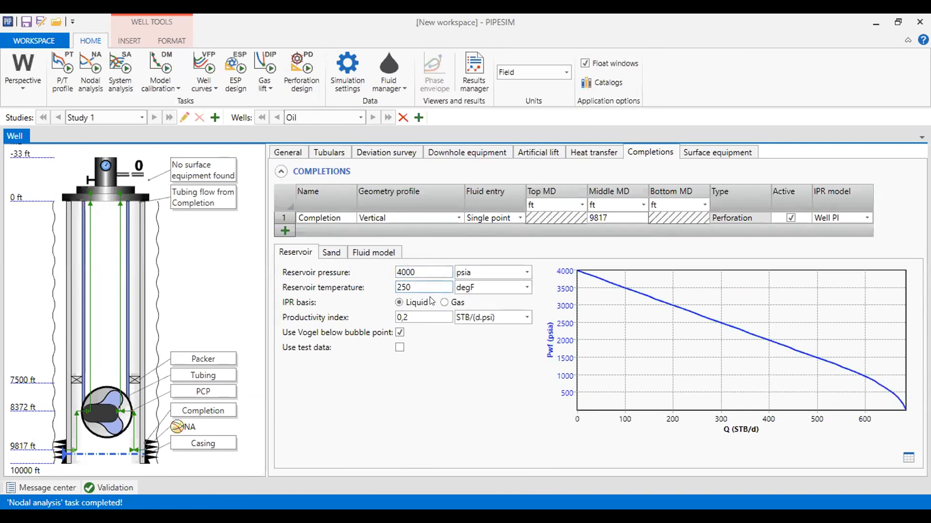
# Step: Try a productivity index of 2 STB/(d.psi) for the completion to check its effect on the IPR curve, and restore 0,2
pyautogui.doubleClick(432, 314)
pyautogui.click(430, 317)
pyautogui.moveTo(421, 317); pyautogui.dragTo(366, 324)
pyautogui.write('2')
pyautogui.click(423, 283)
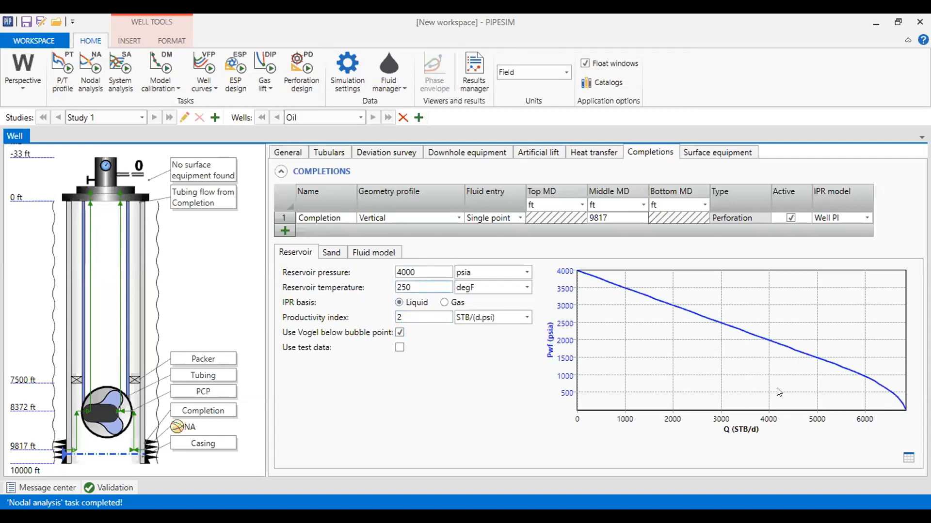
pyautogui.press('Tab')
pyautogui.hotkey('shift', 'Tab')
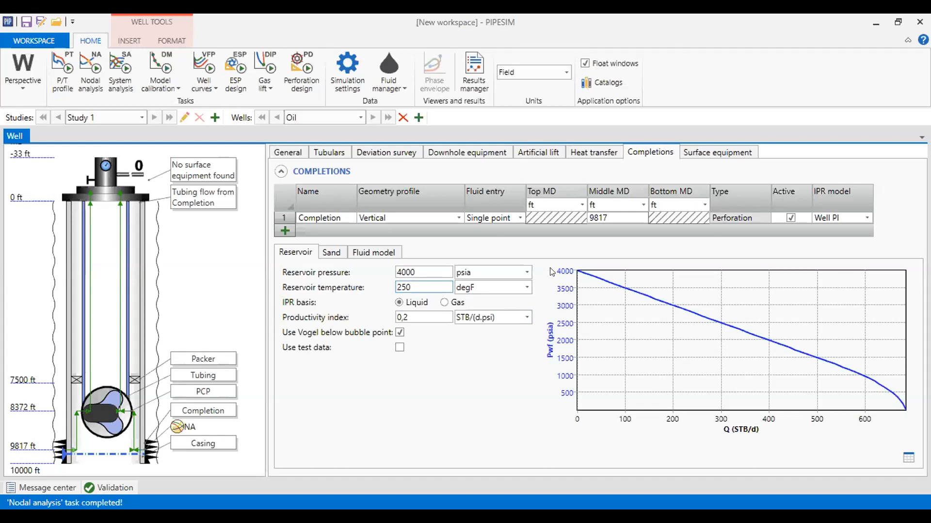
# Step: Review the completion's Oil fluid model, checking its watercut and API gravity, and close the fluid definition without changes
pyautogui.click(612, 218)
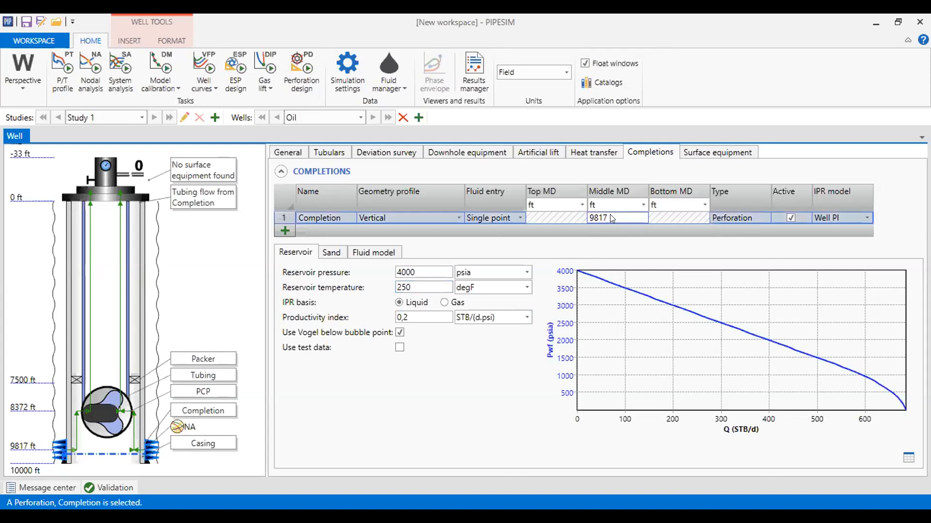
pyautogui.click(376, 253)
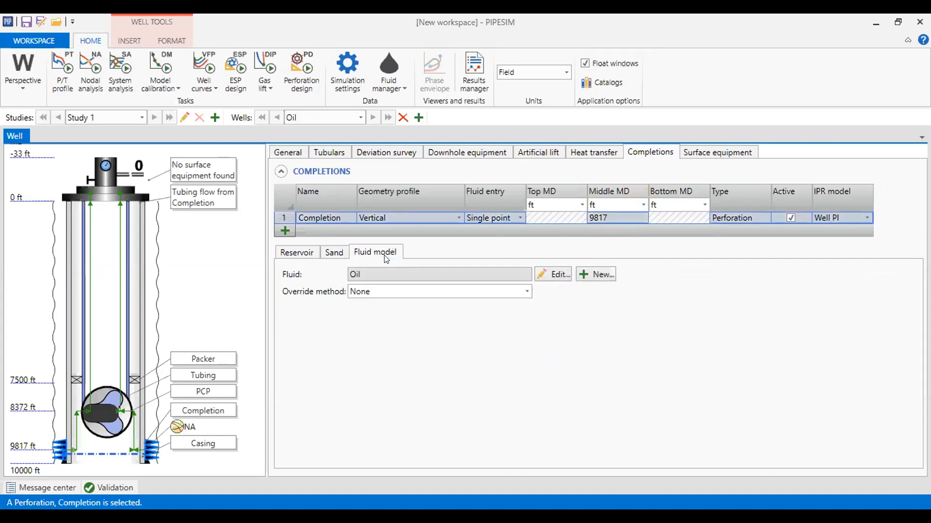
pyautogui.click(553, 275)
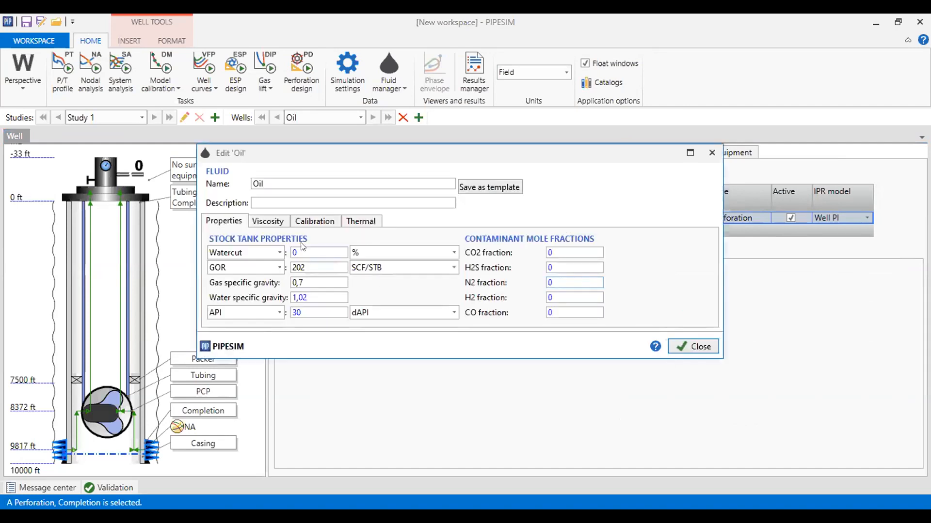
pyautogui.click(305, 252)
pyautogui.doubleClick(309, 314)
pyautogui.click(712, 154)
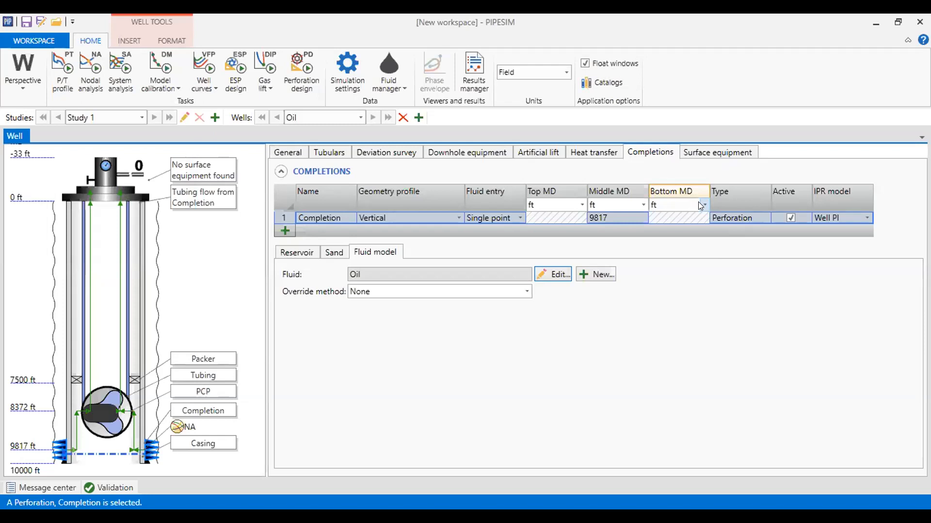
# Step: Review the well's heat transfer inputs, the completion's reservoir data and the deviation survey
pyautogui.click(600, 152)
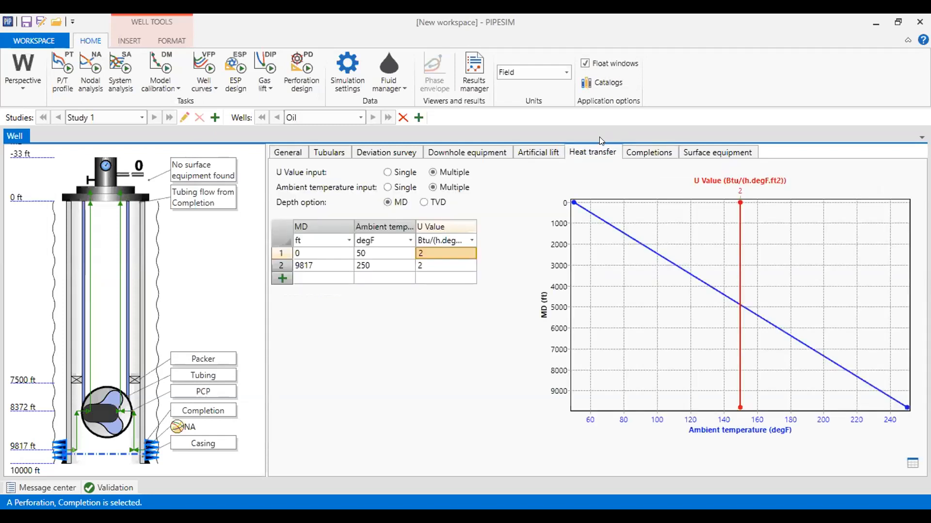
pyautogui.click(647, 150)
pyautogui.click(307, 250)
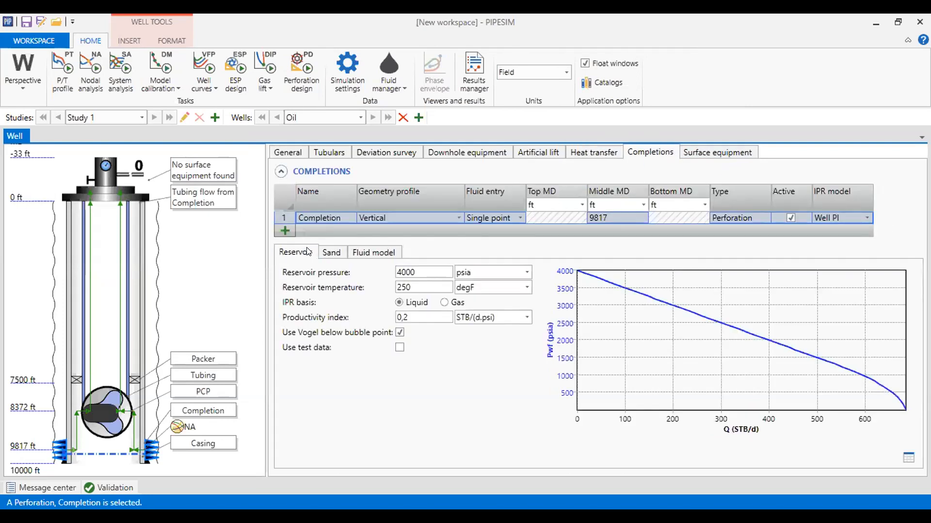
pyautogui.click(421, 151)
pyautogui.click(399, 150)
# Step: Try deactivating the packer in the downhole equipment to check its effect on the flow path, and reactivate it
pyautogui.click(449, 150)
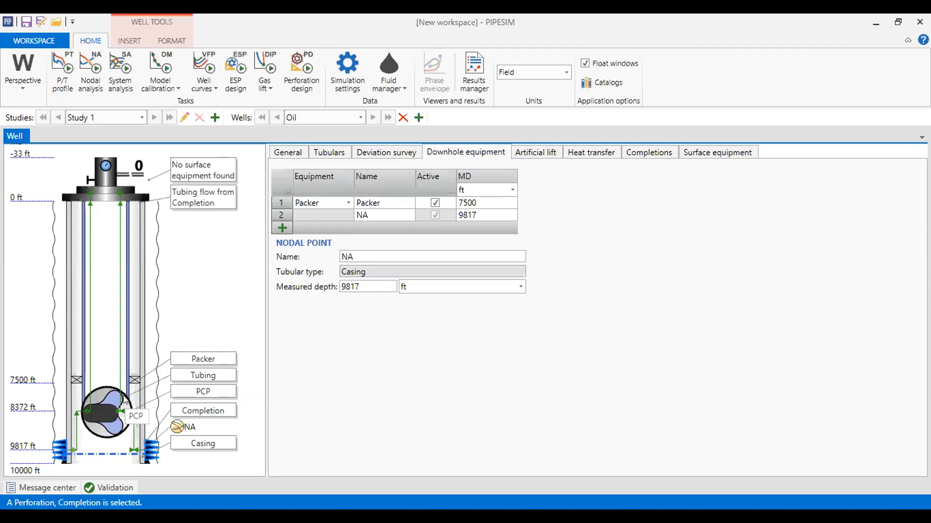
pyautogui.click(435, 203)
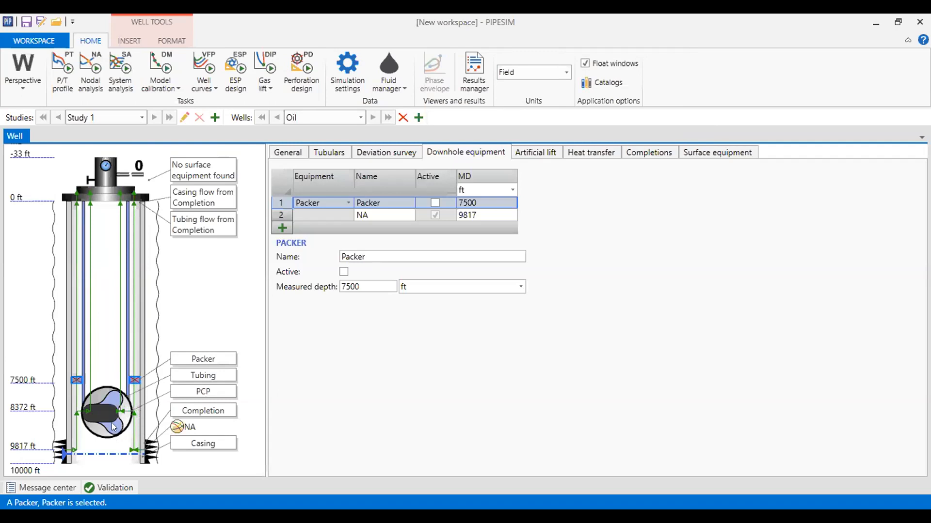
pyautogui.click(434, 203)
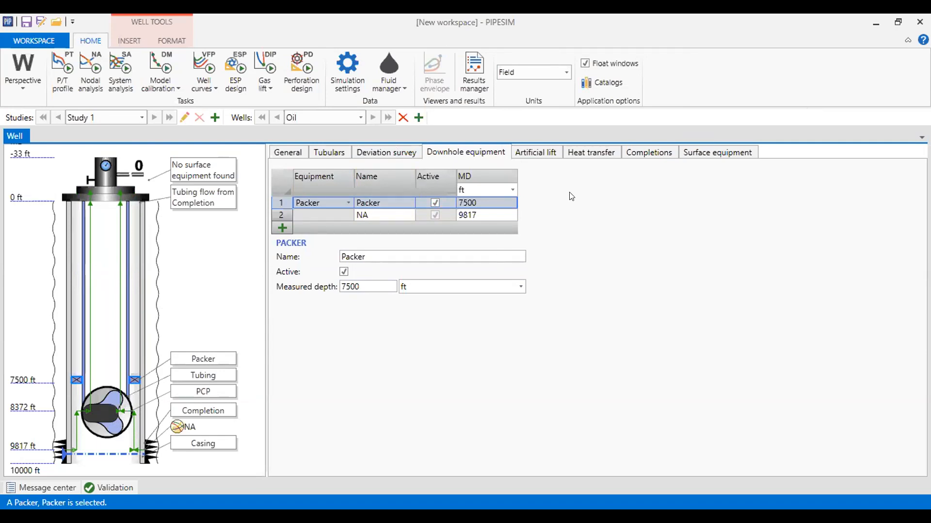
# Step: Rerun the nodal analysis with the existing reservoir pressure and PCP operating speed sensitivities
pyautogui.click(648, 153)
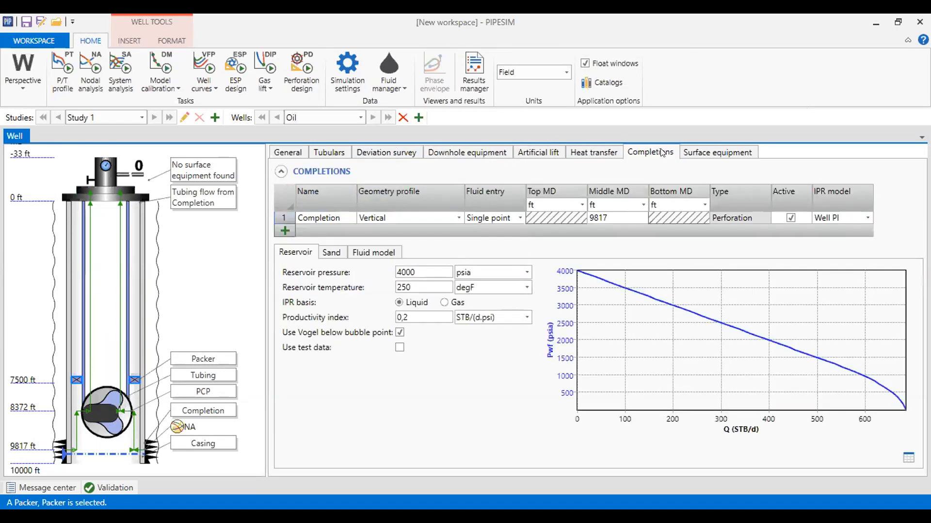
pyautogui.click(88, 87)
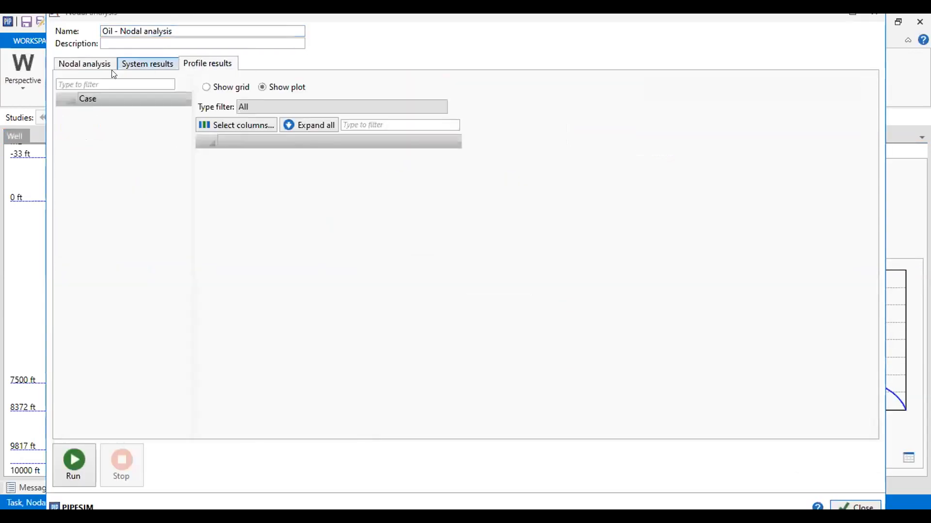
pyautogui.click(100, 68)
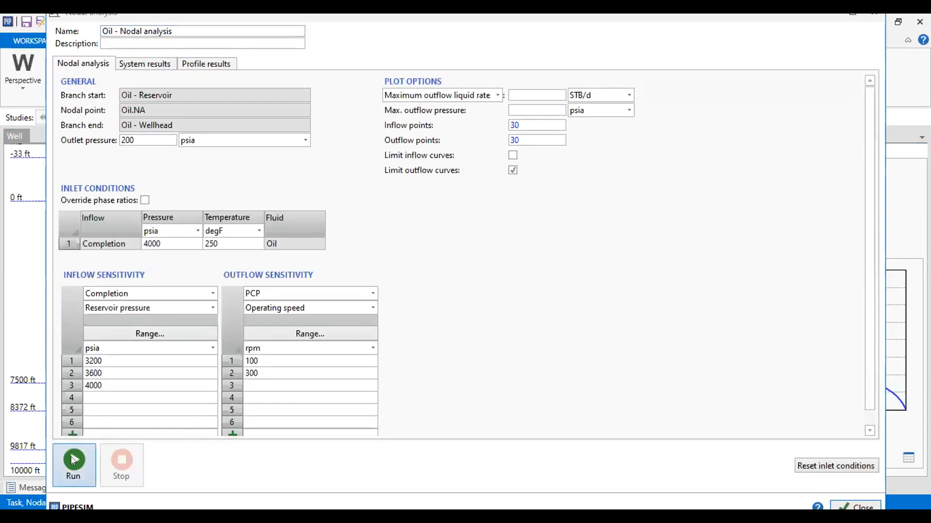
pyautogui.click(71, 462)
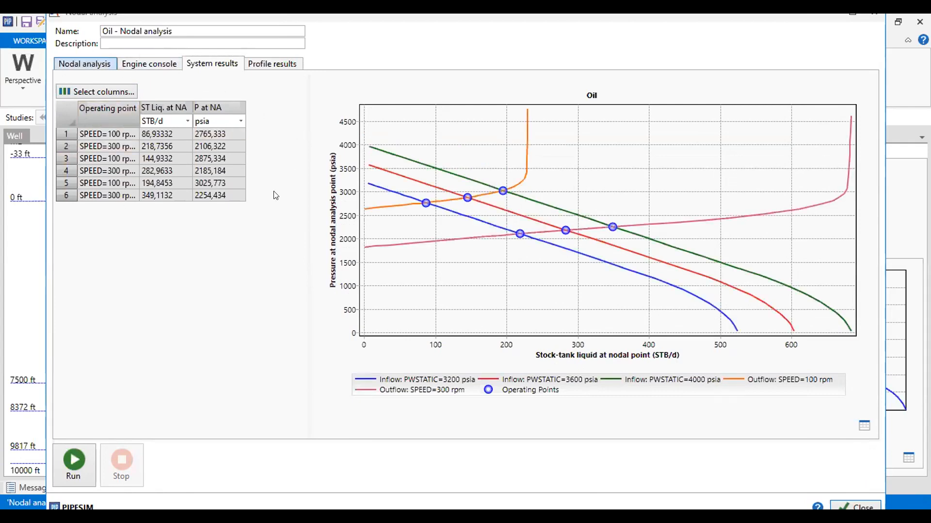
# Step: Clear the inflow and outflow sensitivity objects from the nodal analysis and rerun it for the base case
pyautogui.click(84, 64)
pyautogui.click(210, 296)
pyautogui.click(199, 303)
pyautogui.click(369, 293)
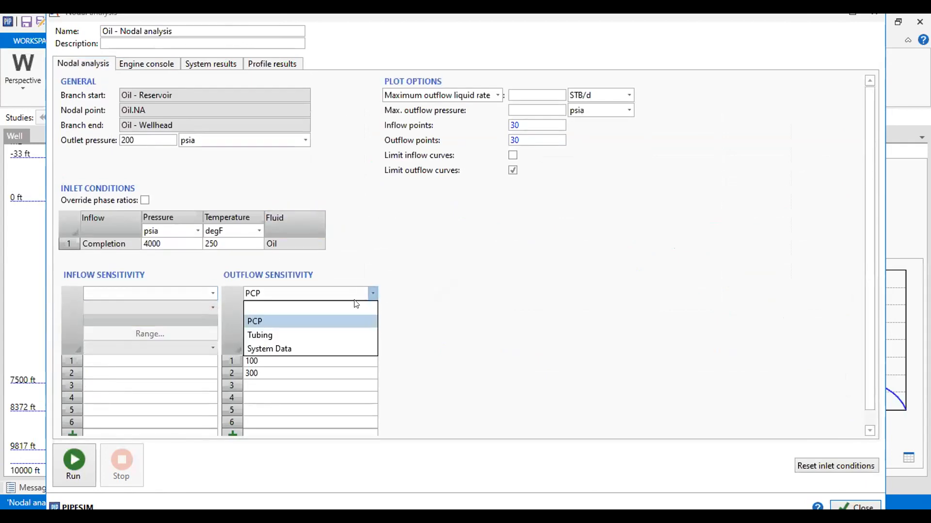
pyautogui.click(349, 306)
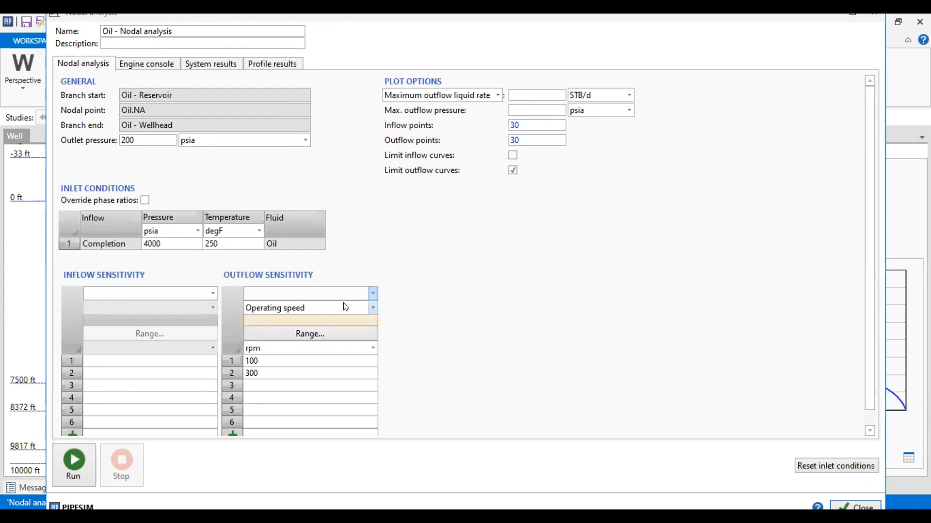
pyautogui.click(69, 473)
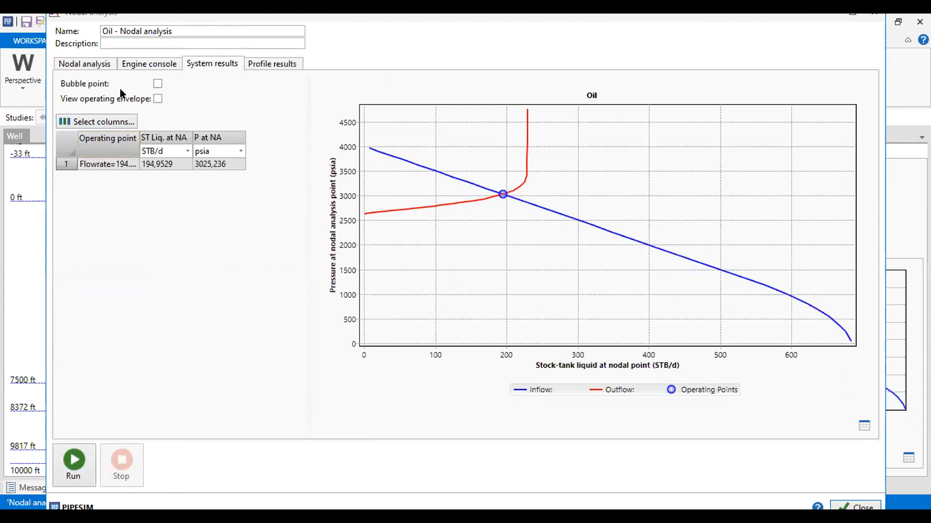
# Step: Show the bubble point on the system results, examine its pressures in table form, and close the nodal analysis
pyautogui.click(155, 83)
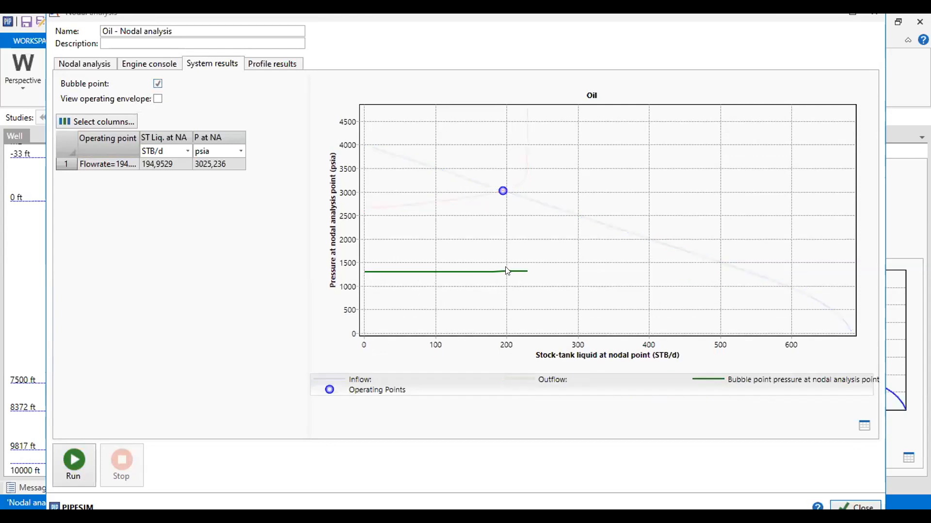
pyautogui.click(864, 426)
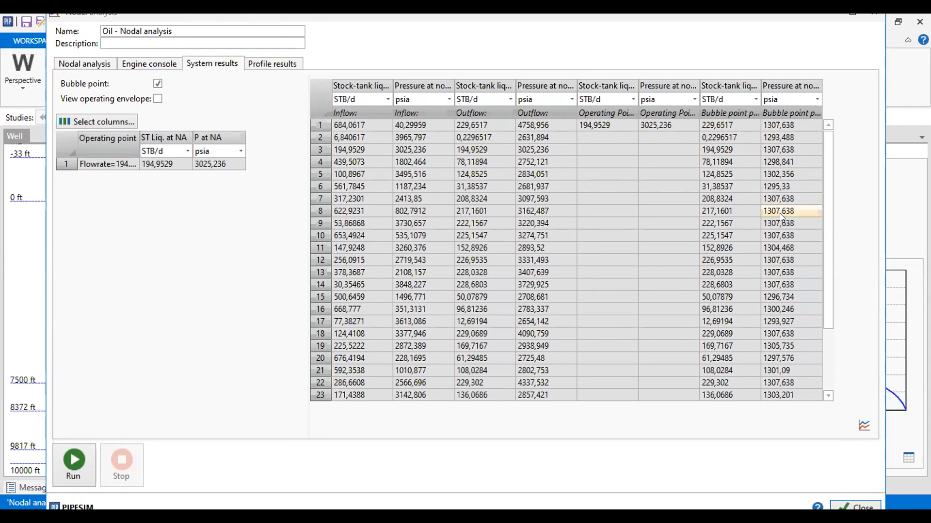
pyautogui.click(876, 17)
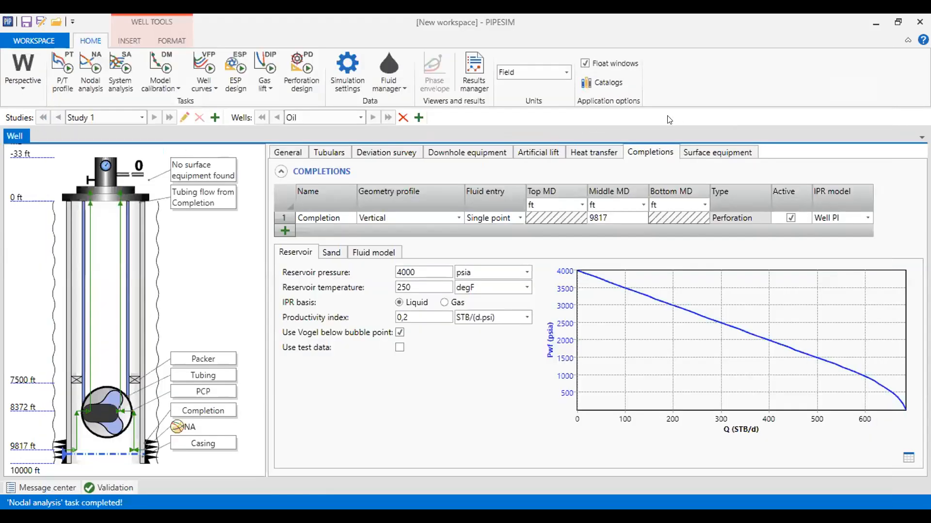
# Step: Check the available fluid model types, and review the well's downhole equipment and PCP artificial lift data
pyautogui.click(395, 85)
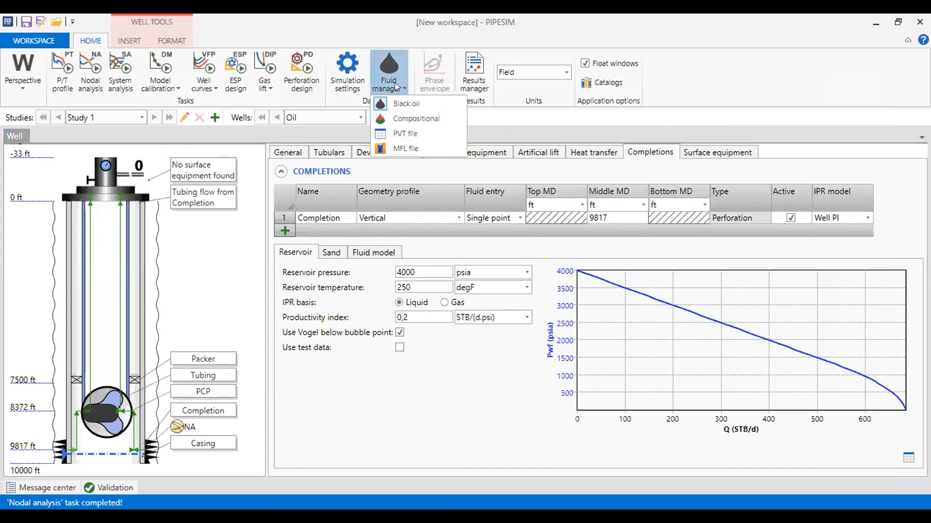
pyautogui.click(429, 120)
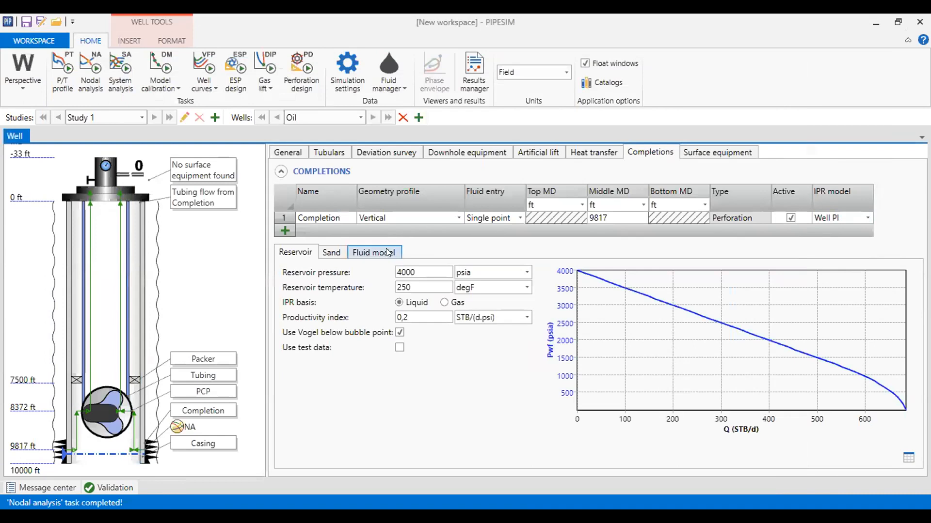
pyautogui.click(491, 152)
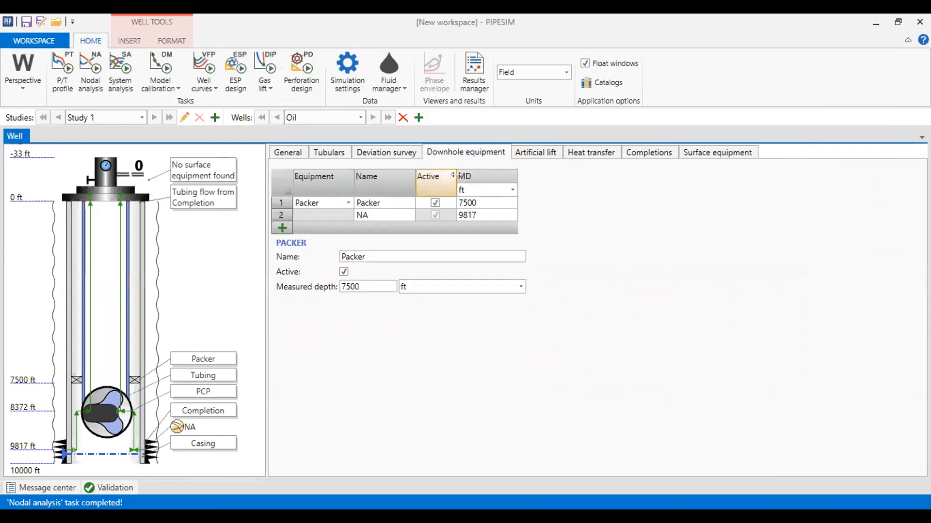
pyautogui.click(537, 158)
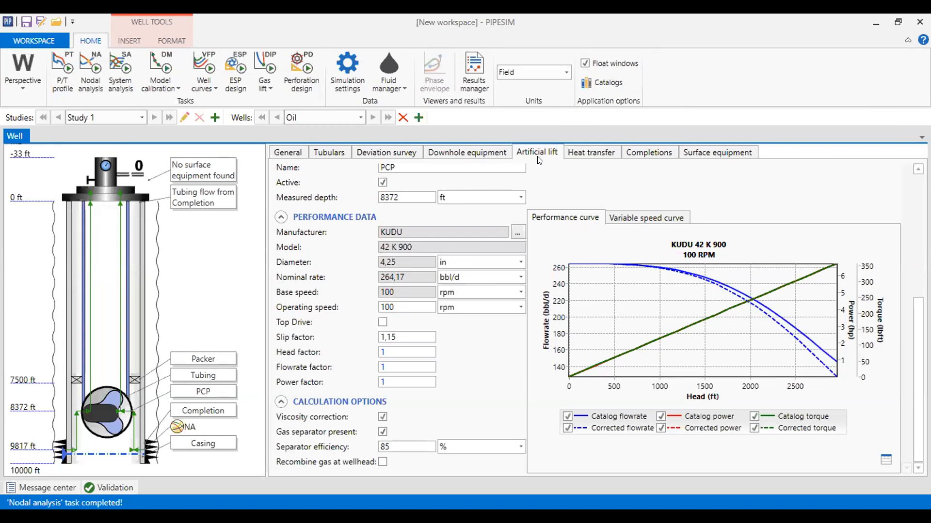
# Step: Run the nodal analysis again without sensitivities, and return to its input settings
pyautogui.click(90, 88)
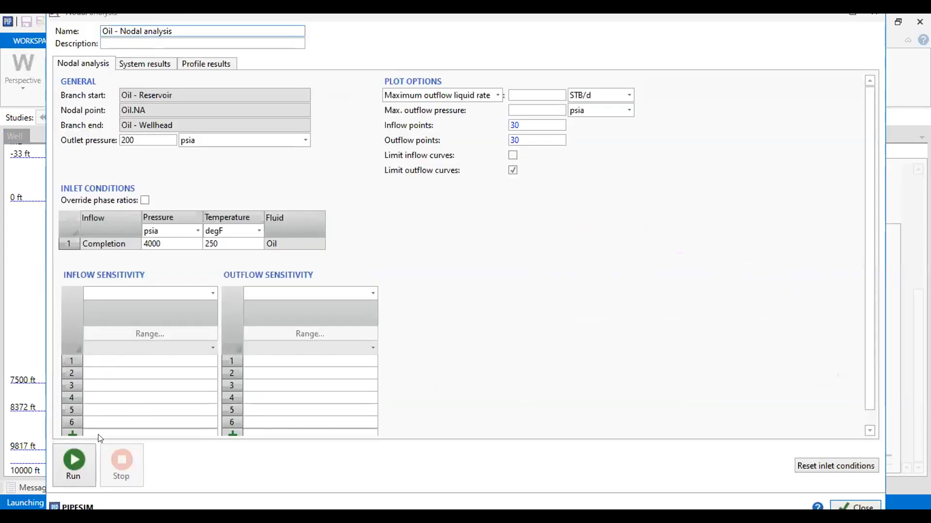
pyautogui.click(73, 462)
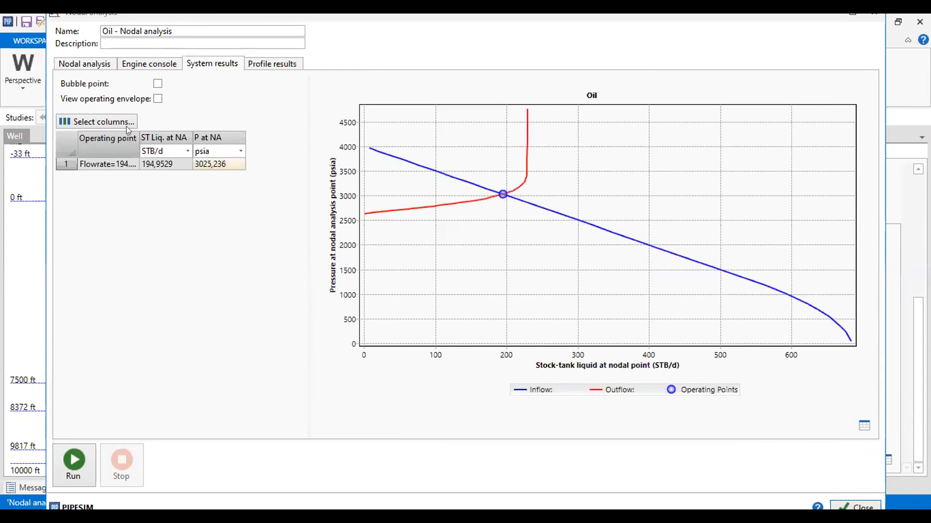
pyautogui.click(92, 64)
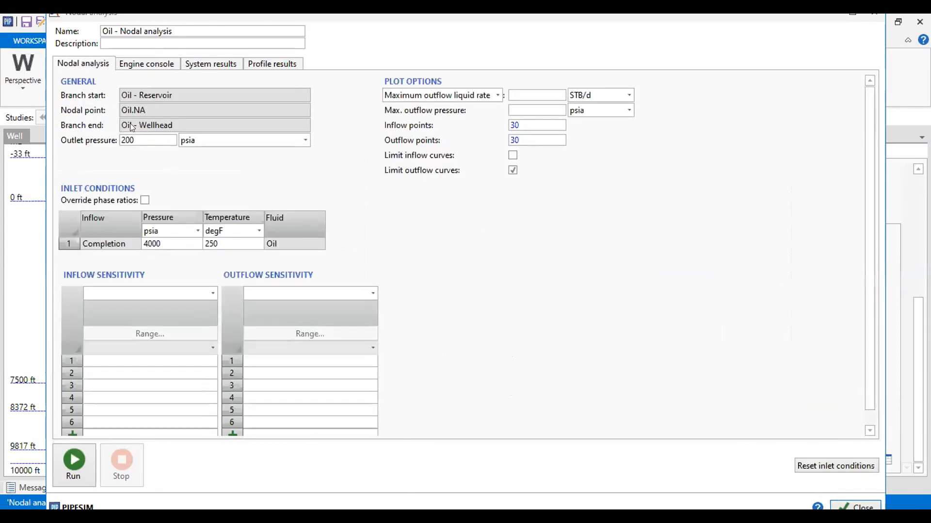
# Step: Set the nodal analysis outflow sensitivity to the tubing's inside diameter
pyautogui.click(372, 293)
pyautogui.click(264, 335)
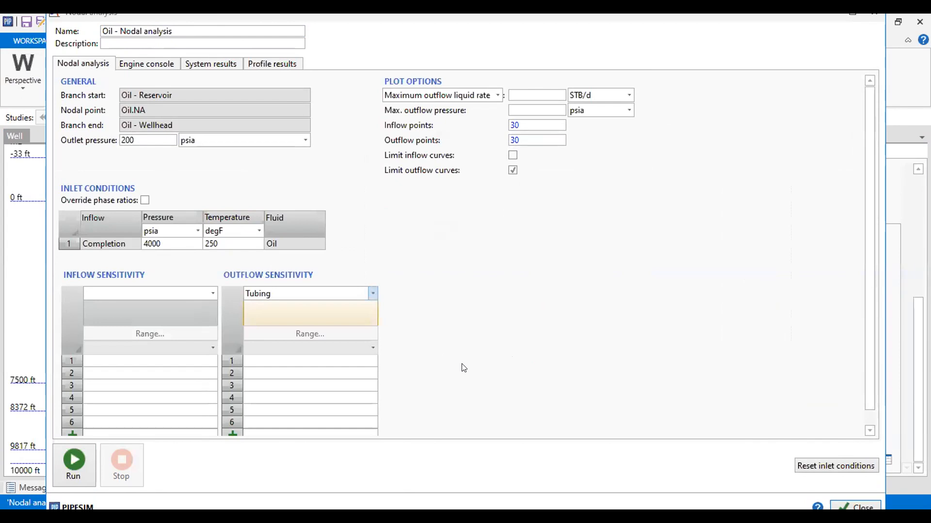
pyautogui.click(365, 307)
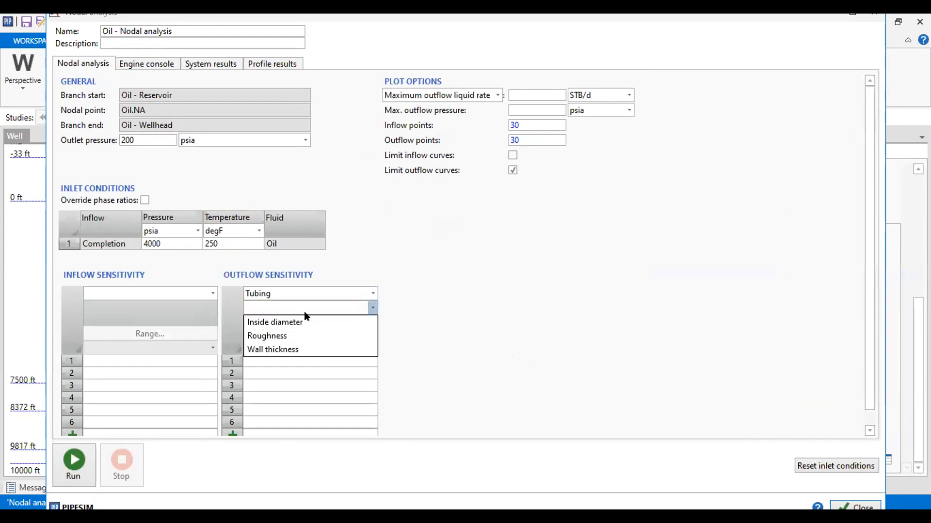
pyautogui.click(299, 323)
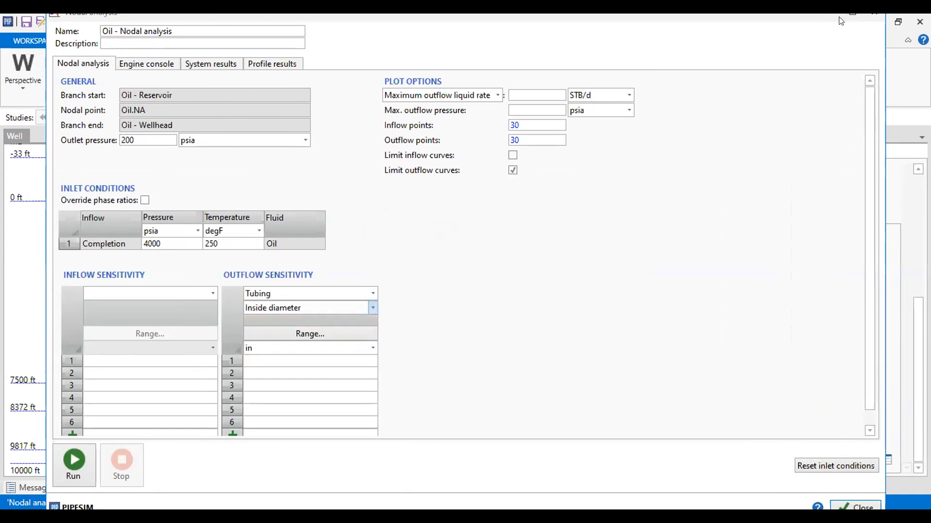
# Step: Close the nodal analysis and check the tubing's inside diameter in the well's tubular data
pyautogui.click(852, 13)
pyautogui.click(854, 11)
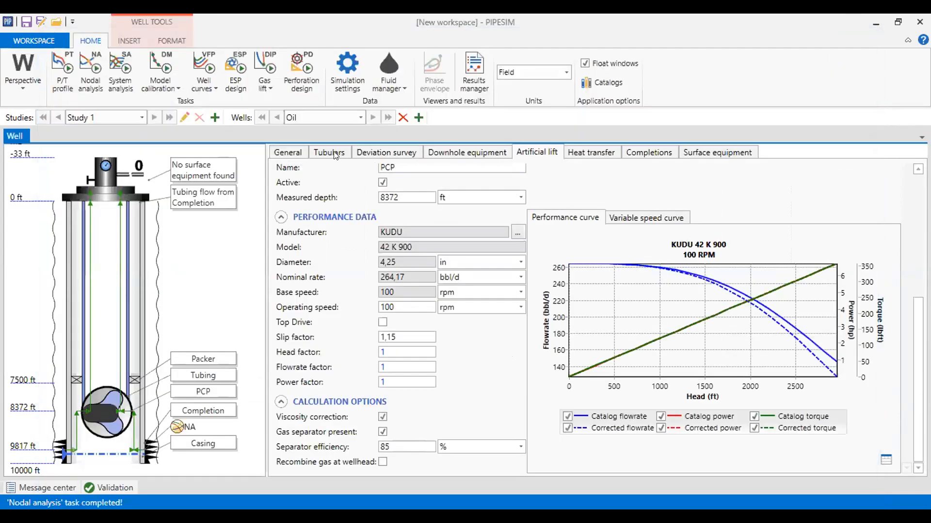
pyautogui.click(333, 154)
pyautogui.click(441, 240)
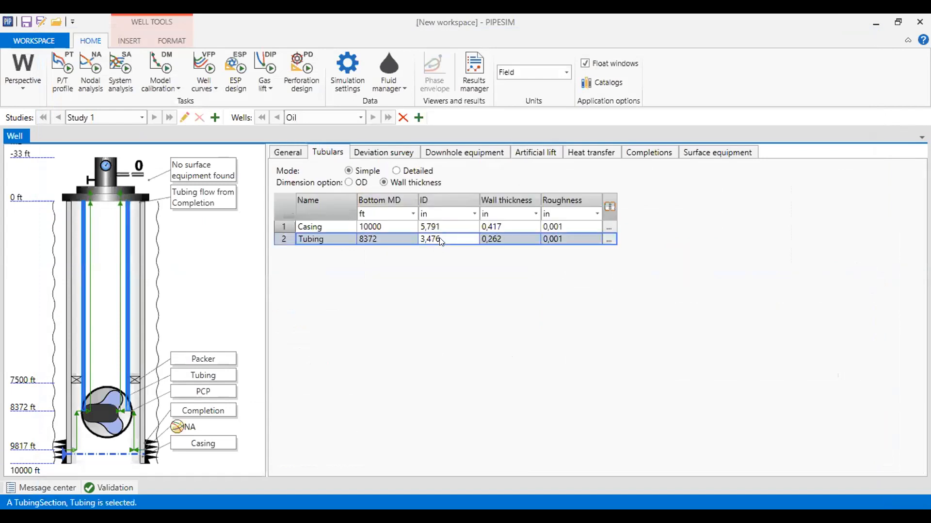
# Step: Enter tubing inside diameters of 3,476, 4 and 2,441 in as outflow sensitivity values, and run the nodal analysis
pyautogui.click(88, 76)
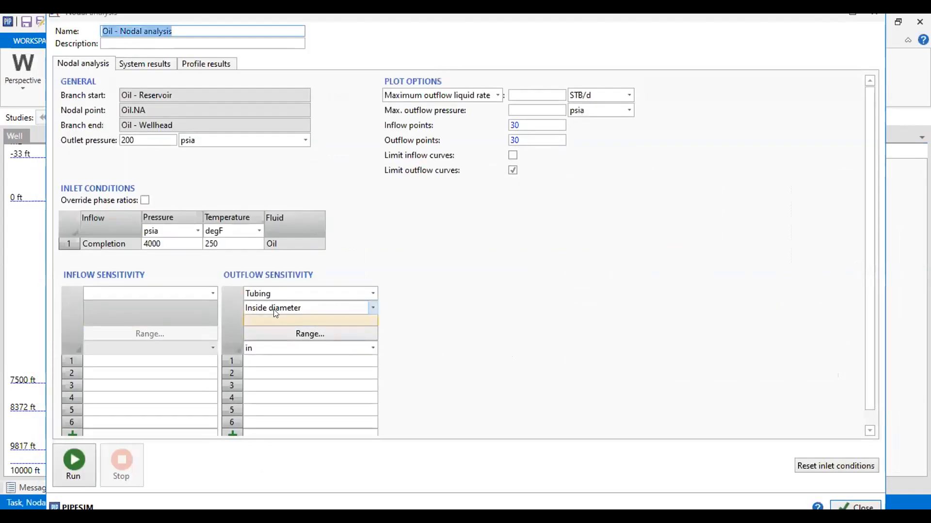
pyautogui.click(261, 362)
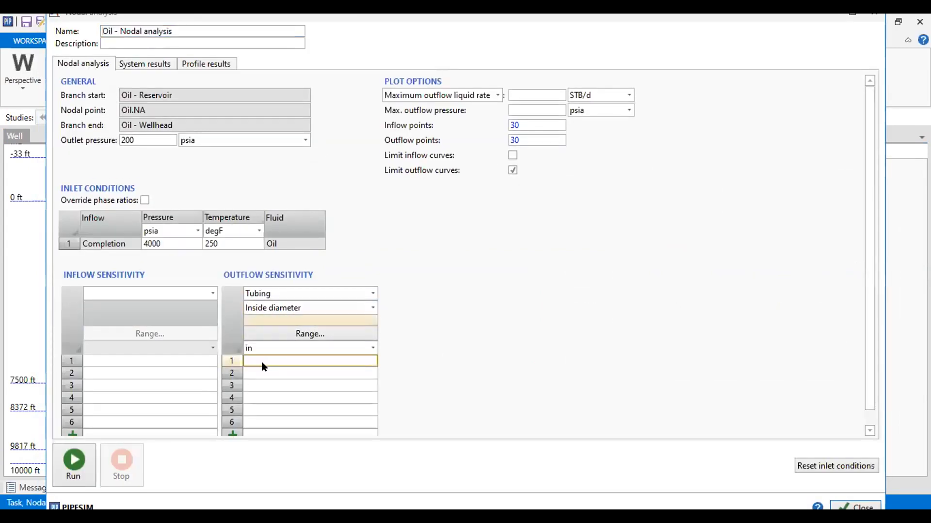
pyautogui.write('3,476')
pyautogui.click(263, 373)
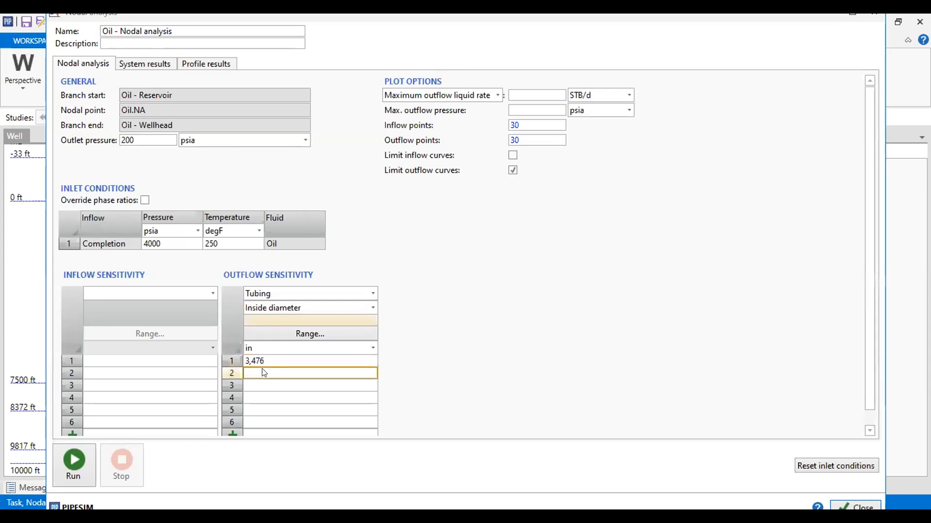
pyautogui.write('4')
pyautogui.click(263, 386)
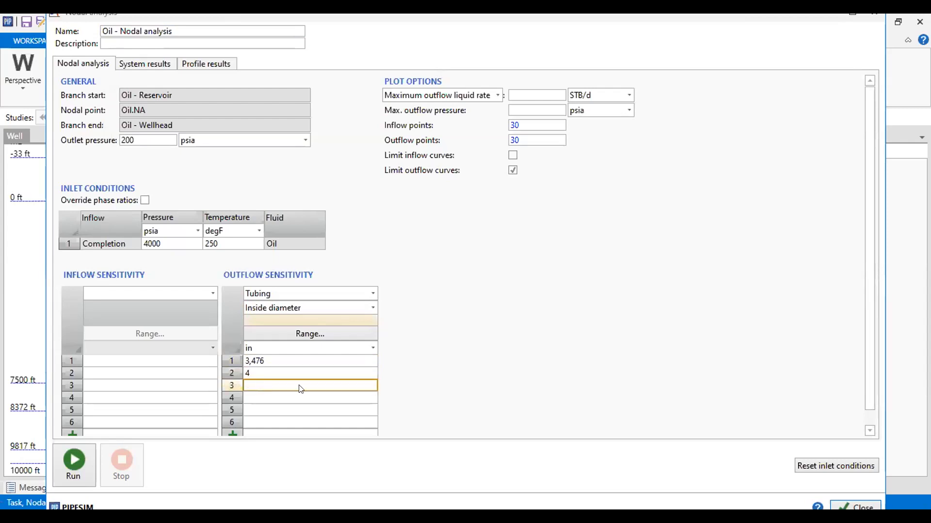
pyautogui.write('2,441')
pyautogui.click(92, 462)
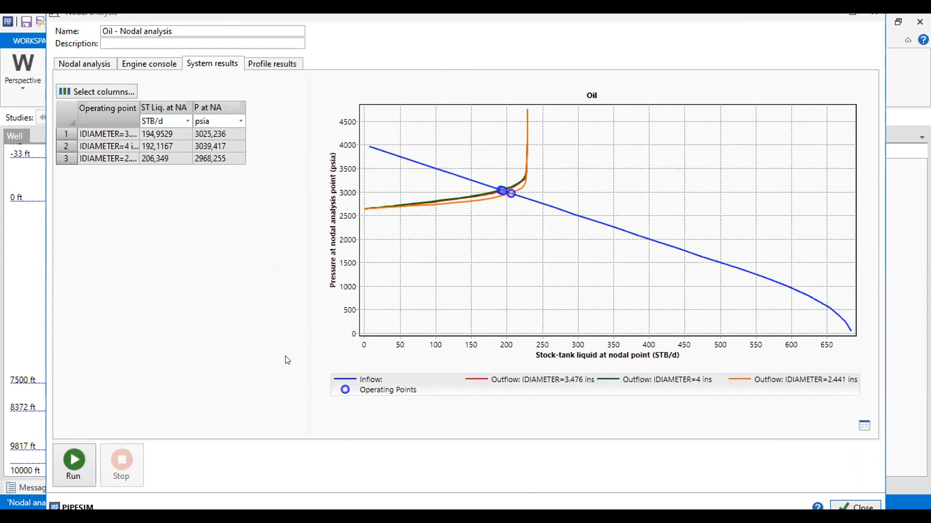
# Step: Compare the operating points for the three tubing diameters, widening the operating point column and enlarging the curve intersections on the plot
pyautogui.moveTo(140, 120); pyautogui.dragTo(192, 120)
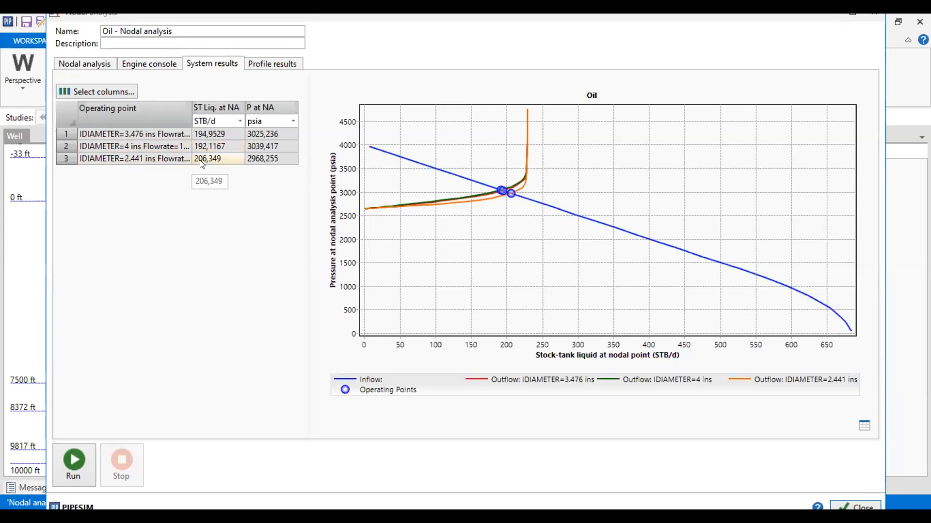
pyautogui.moveTo(479, 168); pyautogui.dragTo(532, 217)
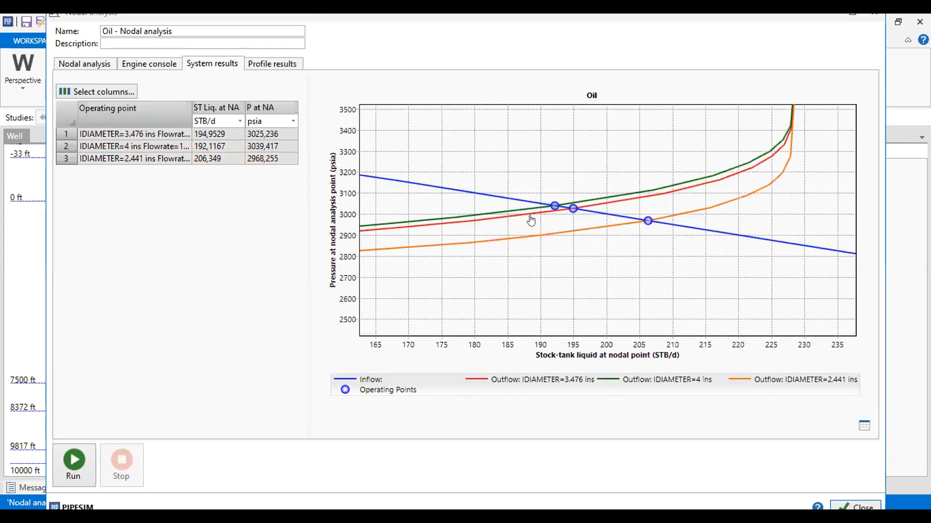
pyautogui.moveTo(484, 142); pyautogui.dragTo(704, 271)
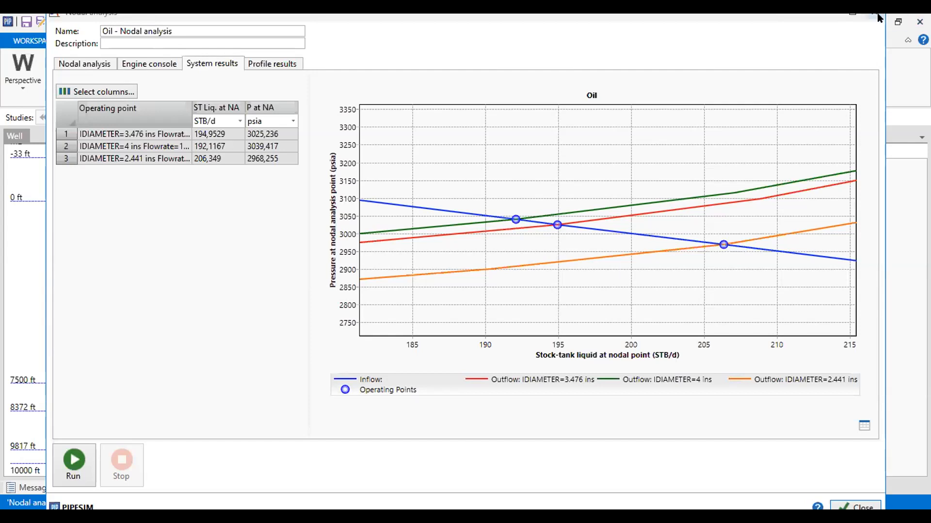
# Step: Close the nodal analysis and review the well's deviation survey, downhole equipment, artificial lift, heat transfer and completion reservoir data
pyautogui.press('Escape')
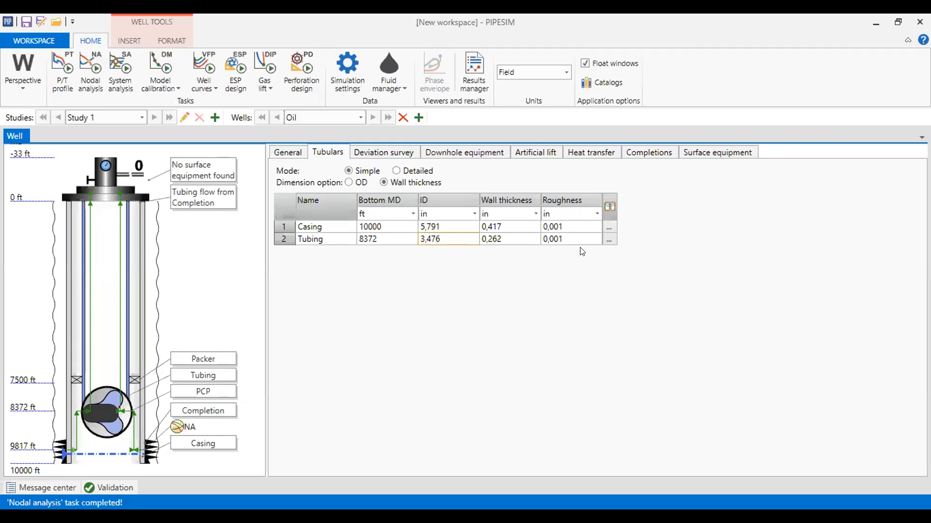
pyautogui.click(383, 152)
pyautogui.click(482, 151)
pyautogui.click(538, 153)
pyautogui.click(616, 151)
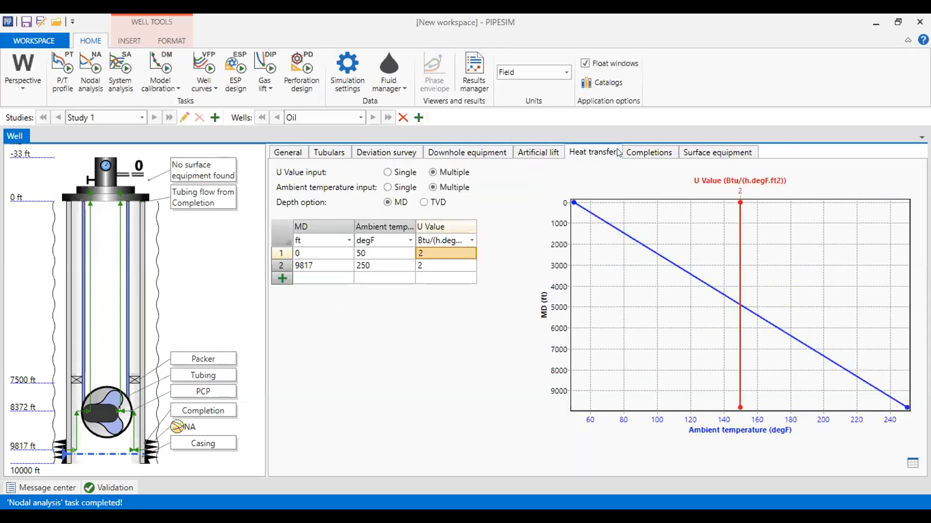
pyautogui.click(648, 153)
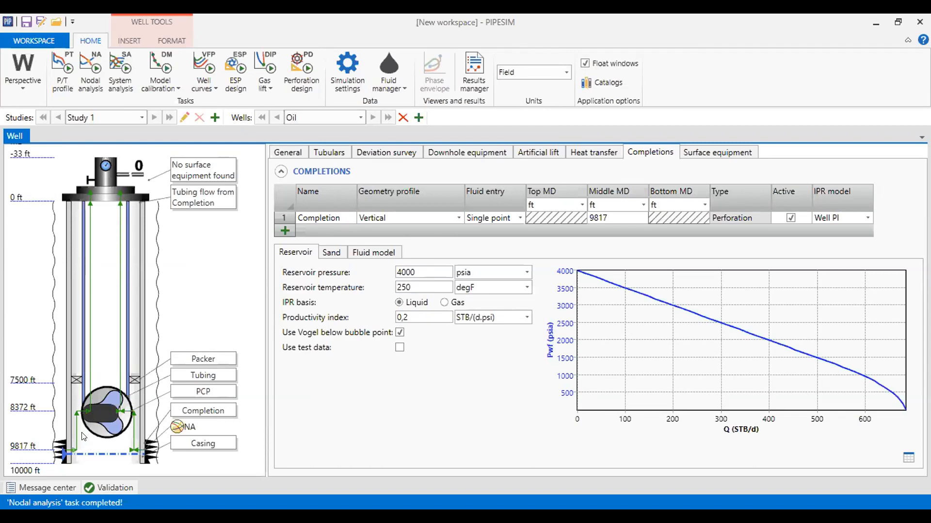
pyautogui.doubleClick(430, 271)
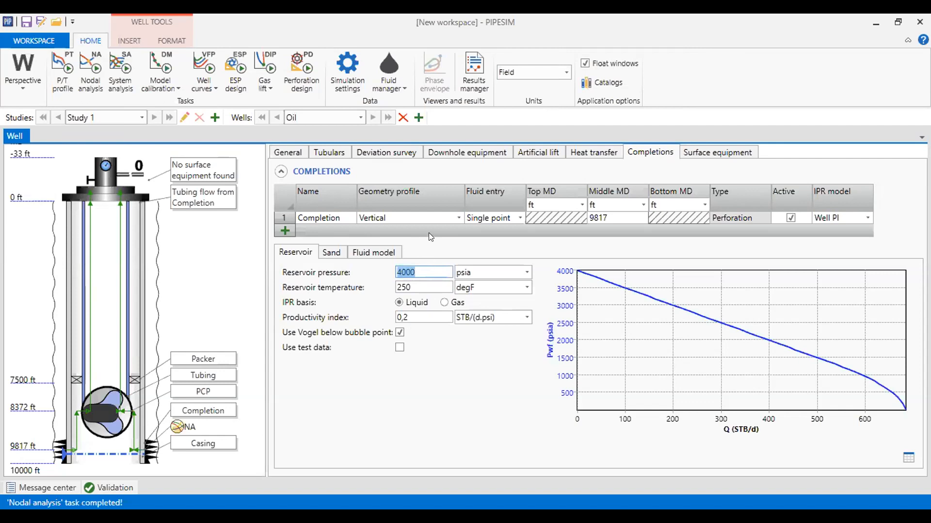
pyautogui.press('Tab')
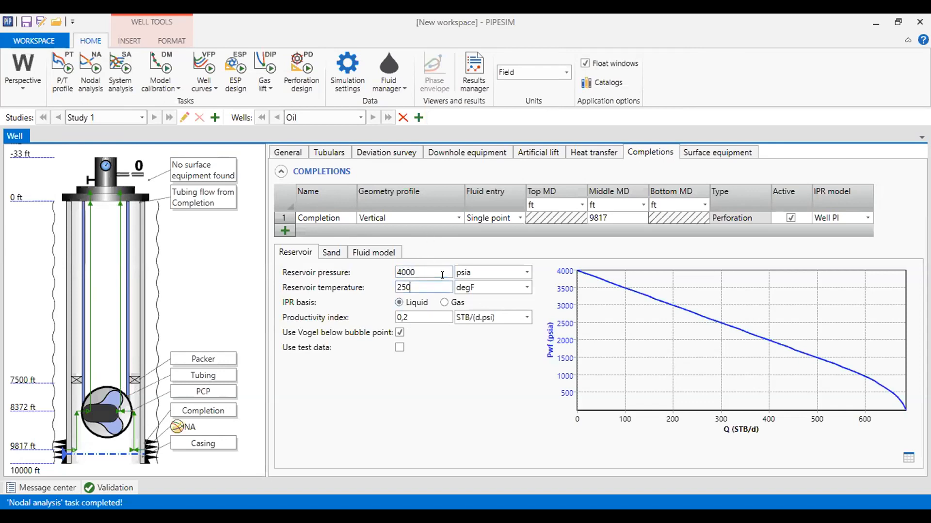
pyautogui.click(431, 271)
# Step: Delete the PCP from the well's pump lift equipment and confirm its removal
pyautogui.click(129, 41)
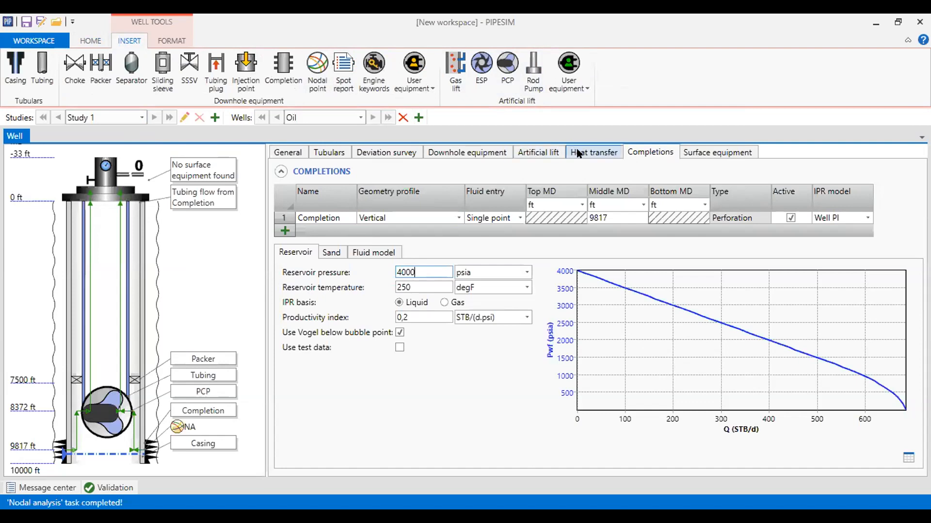
pyautogui.click(537, 152)
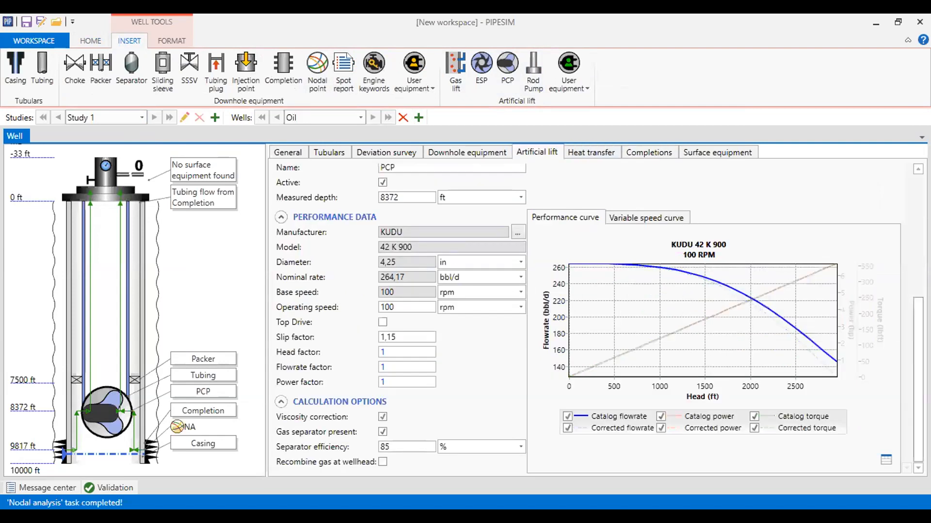
pyautogui.scroll(3, 287, 290)
pyautogui.click(280, 291)
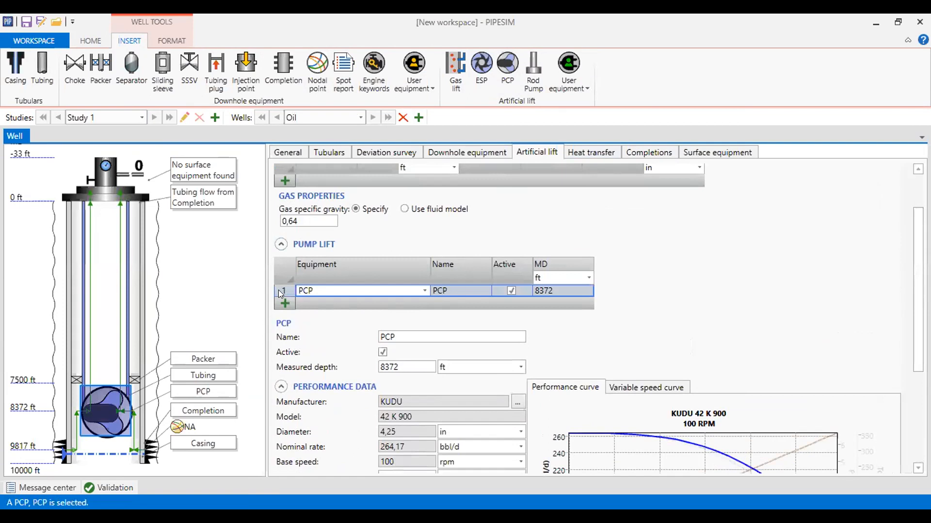
pyautogui.rightClick(278, 289)
pyautogui.click(318, 301)
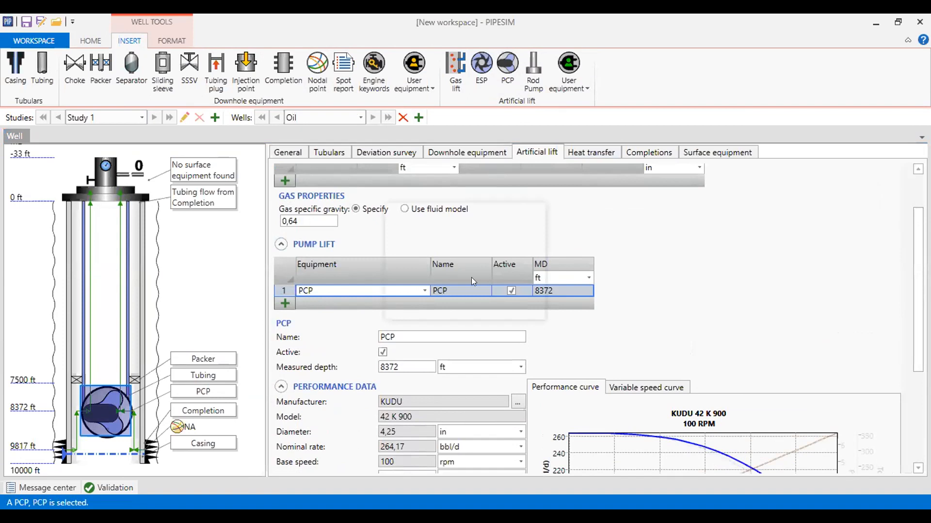
pyautogui.click(455, 283)
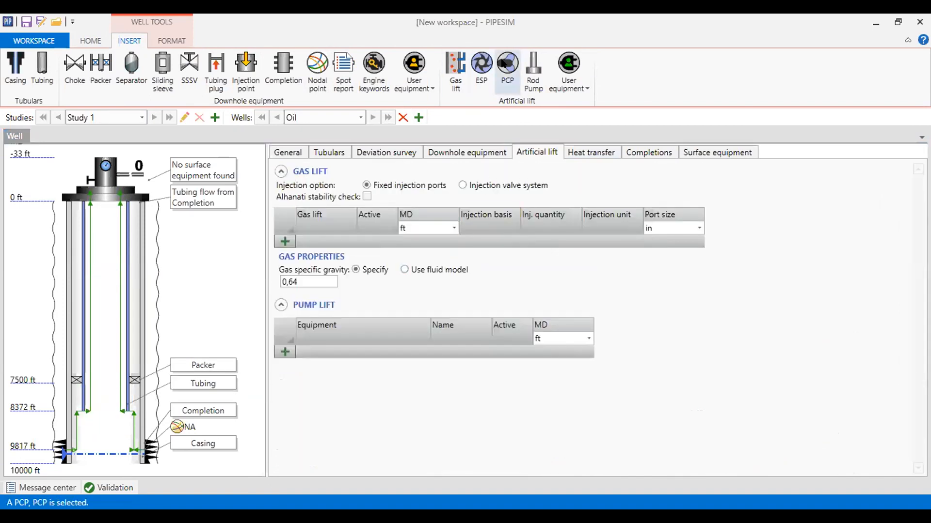
# Step: Insert a new PCP into the wellbore schematic at the lower end of the tubing
pyautogui.moveTo(507, 66); pyautogui.dragTo(102, 414)
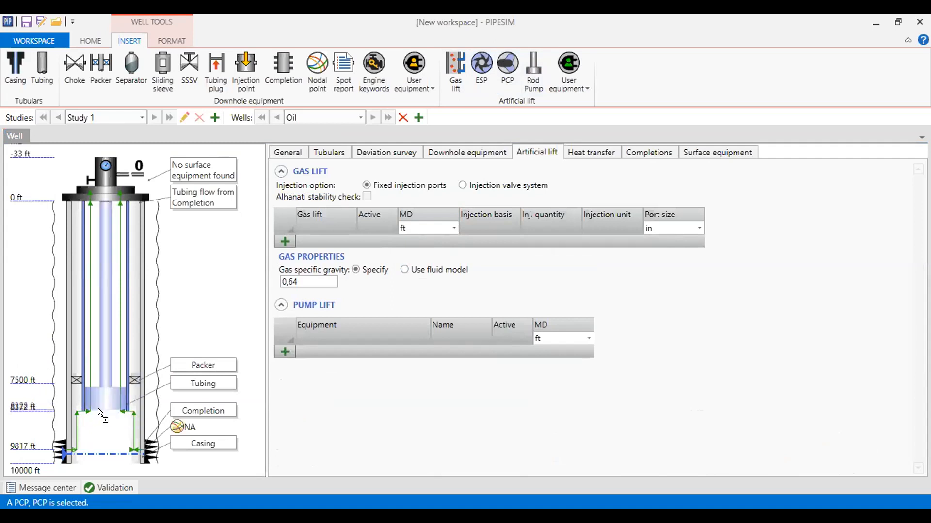